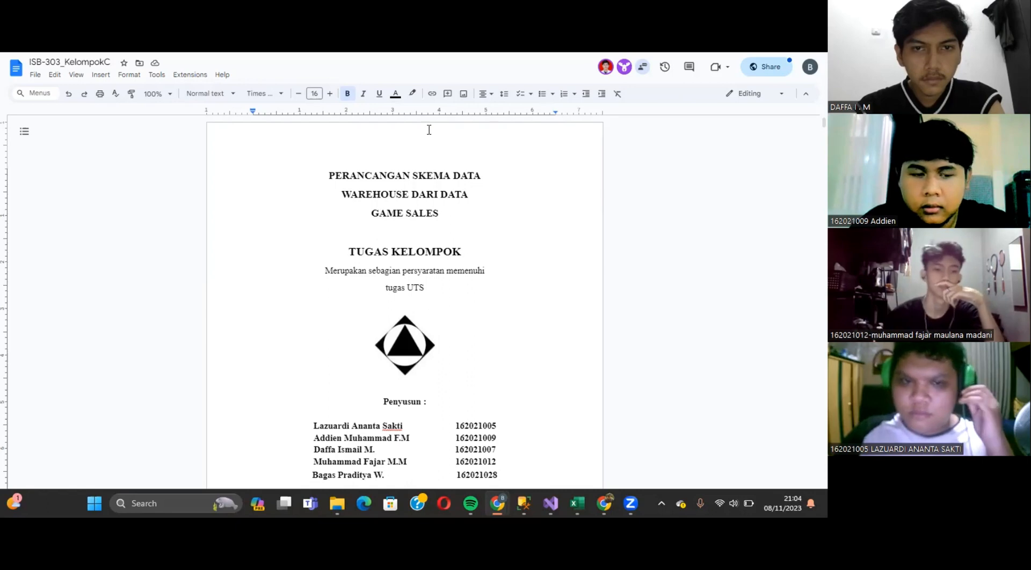
# Review the report's cover page, the Daftar Isi, the list of tables and the Daftar Gambar up to the start of BAB I
pyautogui.scroll(-1, 248, 221)
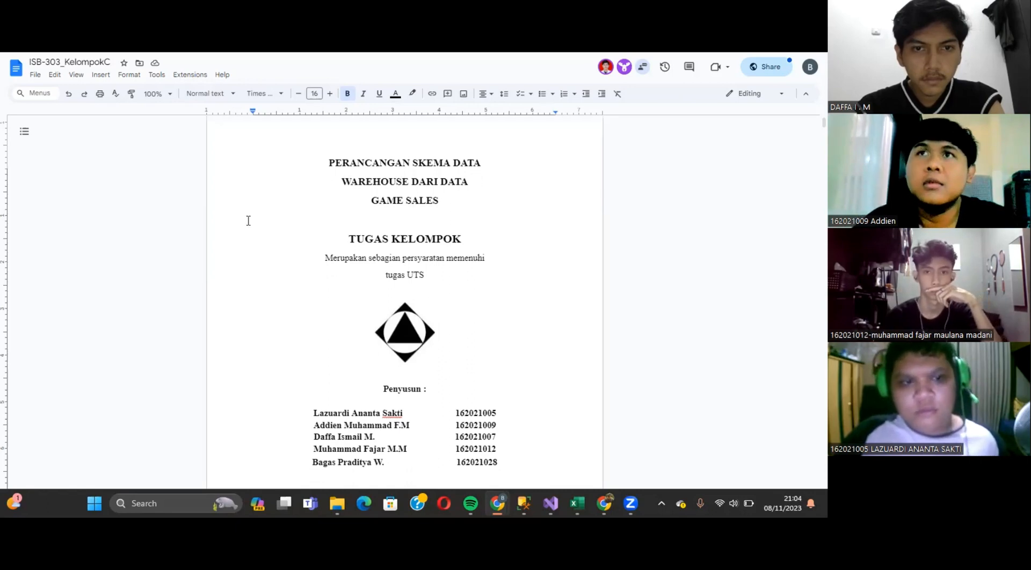
pyautogui.scroll(-10, 248, 220)
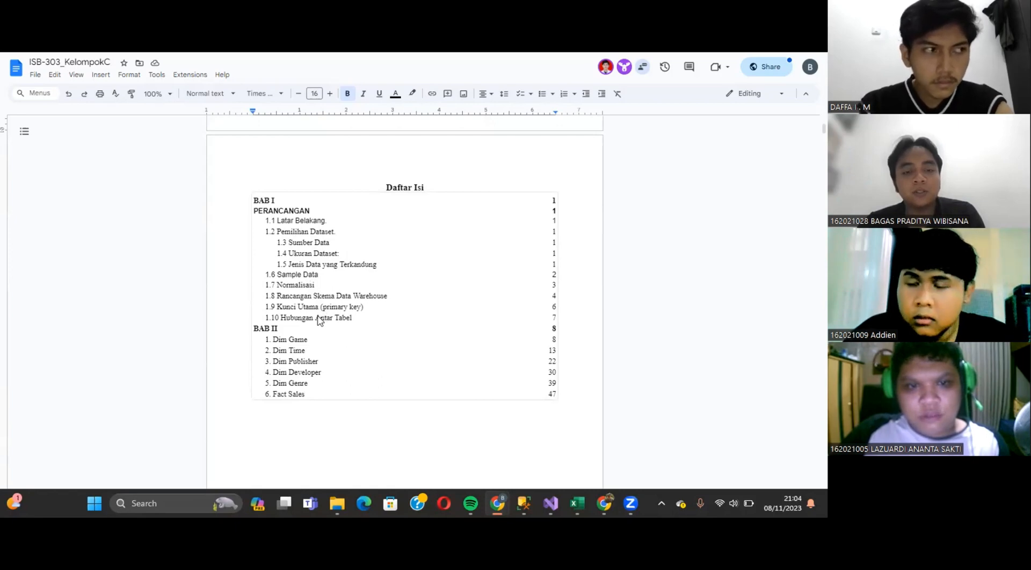
pyautogui.scroll(-1, 319, 321)
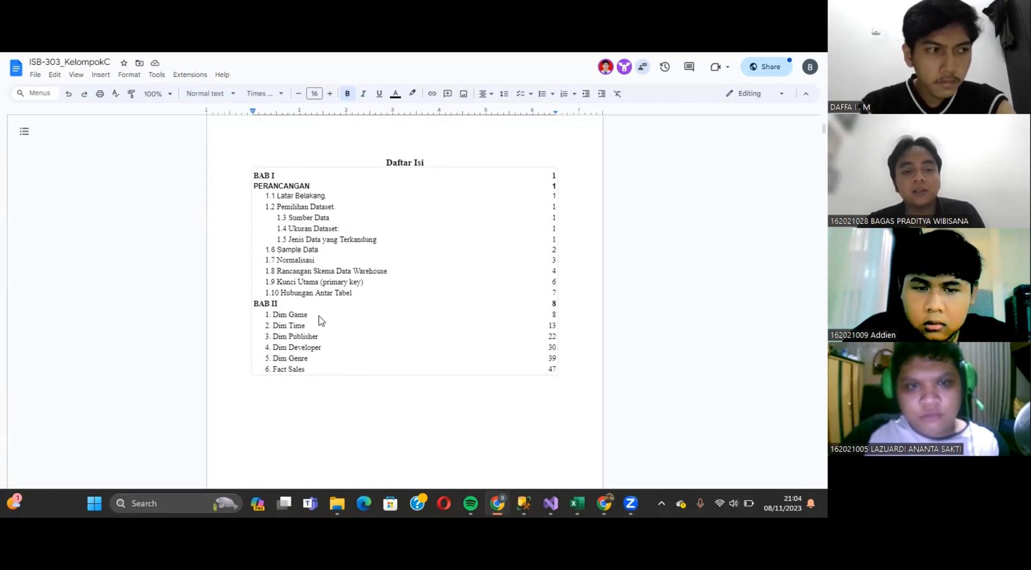
pyautogui.scroll(-1, 323, 319)
pyautogui.scroll(-1, 324, 314)
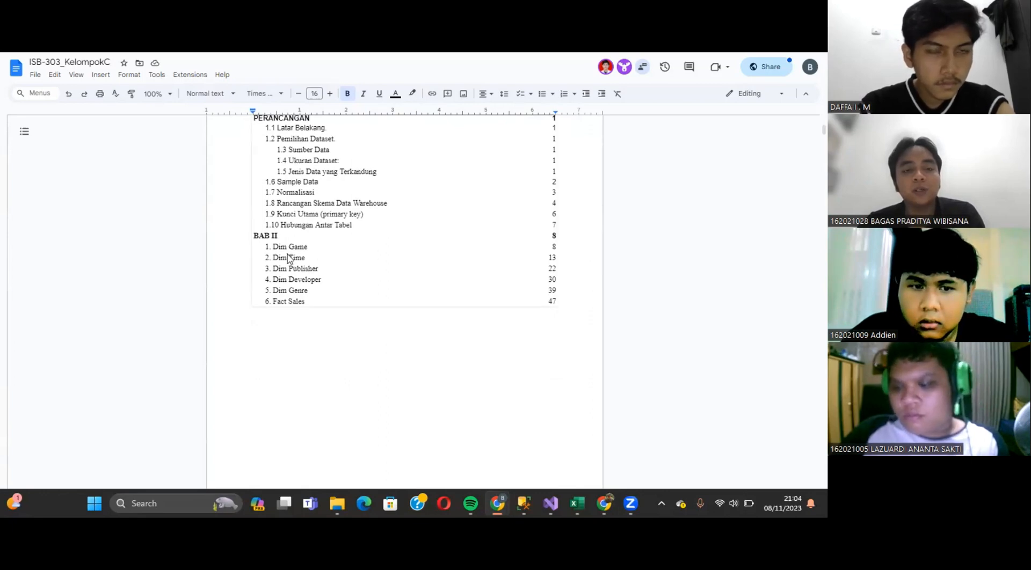
pyautogui.scroll(1, 289, 259)
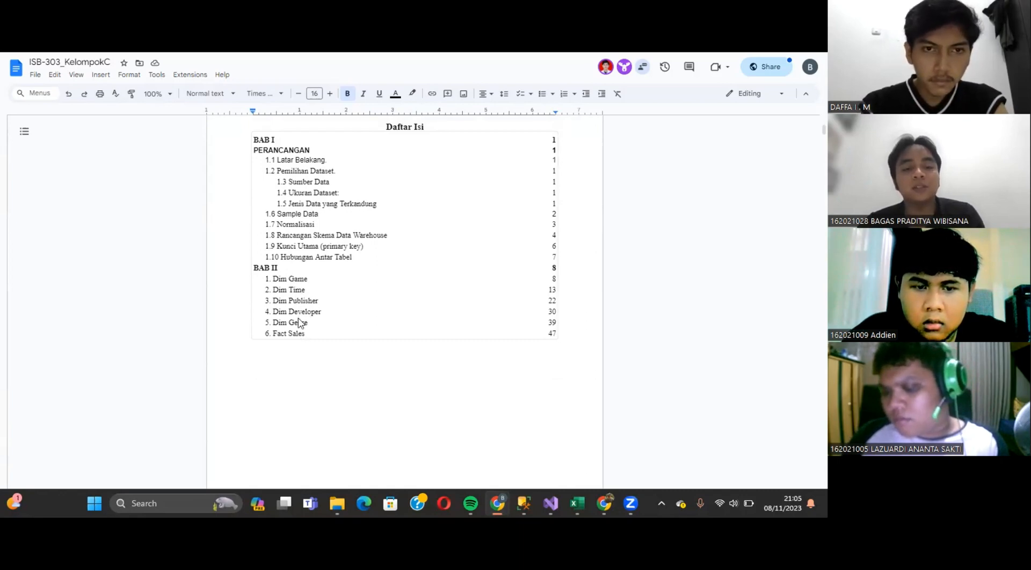
pyautogui.scroll(-8, 294, 340)
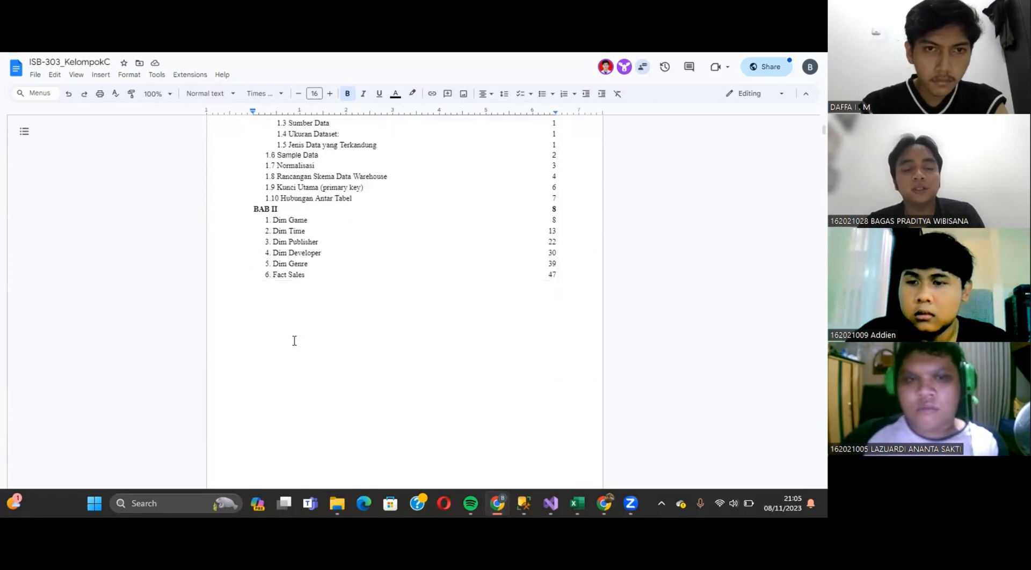
pyautogui.scroll(-3, 294, 340)
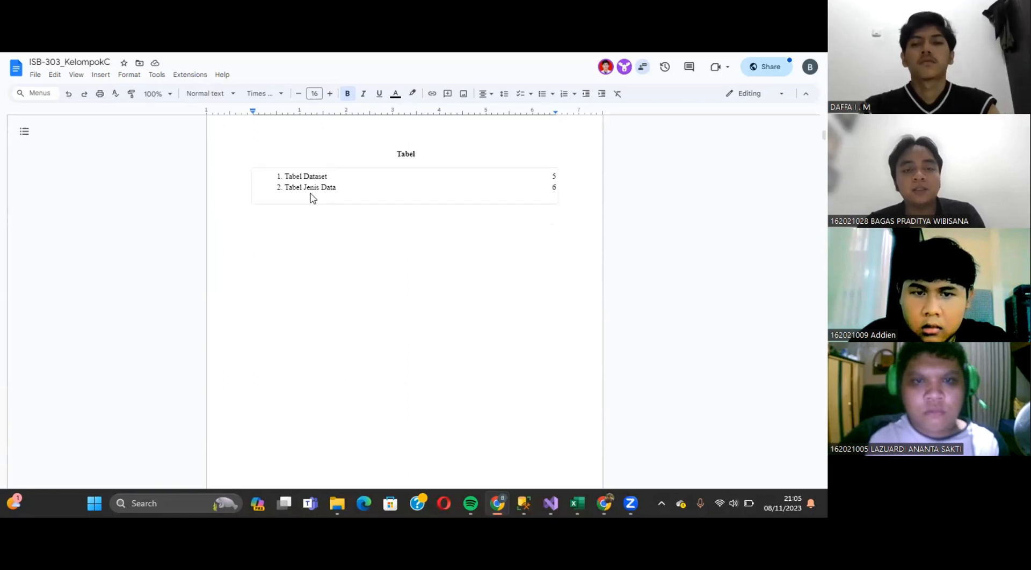
pyautogui.scroll(-2, 308, 306)
pyautogui.scroll(-5, 308, 305)
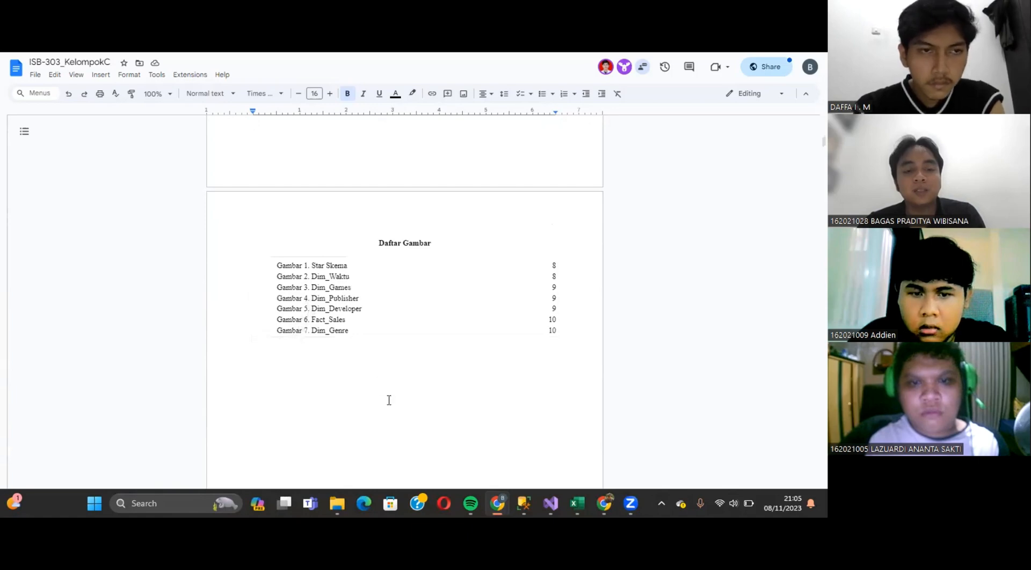
pyautogui.scroll(-6, 389, 401)
pyautogui.scroll(-5, 389, 401)
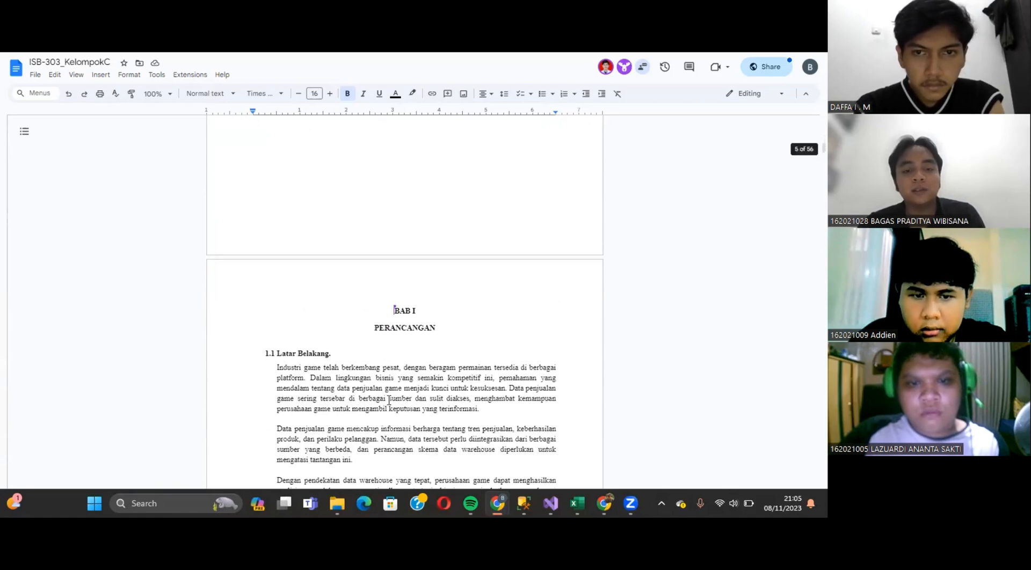
# Read BAB I sections 1.1 Latar Belakang to 1.5 Jenis Data yang Terkandung, including the attribute and data type table
pyautogui.scroll(-1, 388, 401)
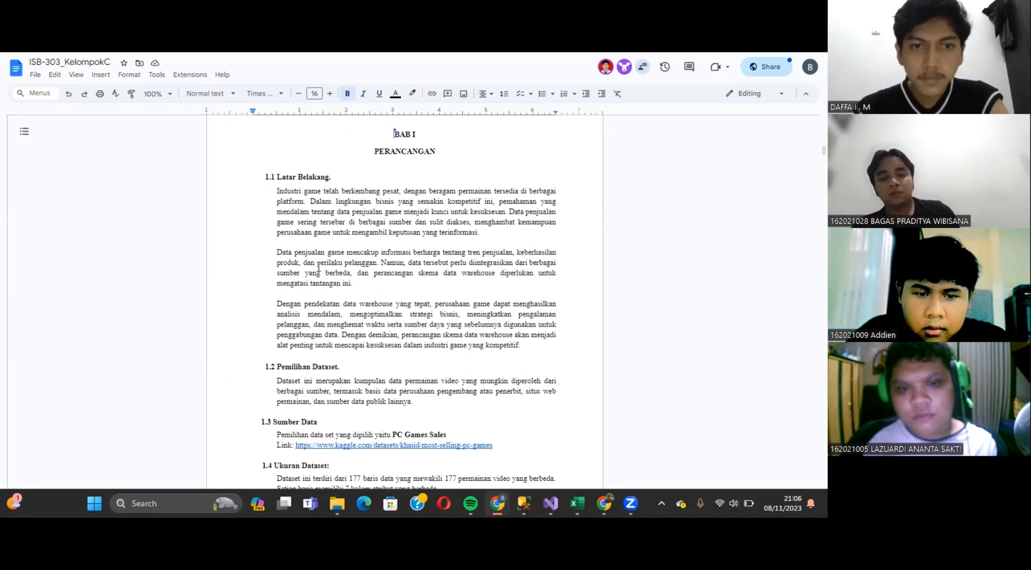
pyautogui.scroll(-3, 318, 267)
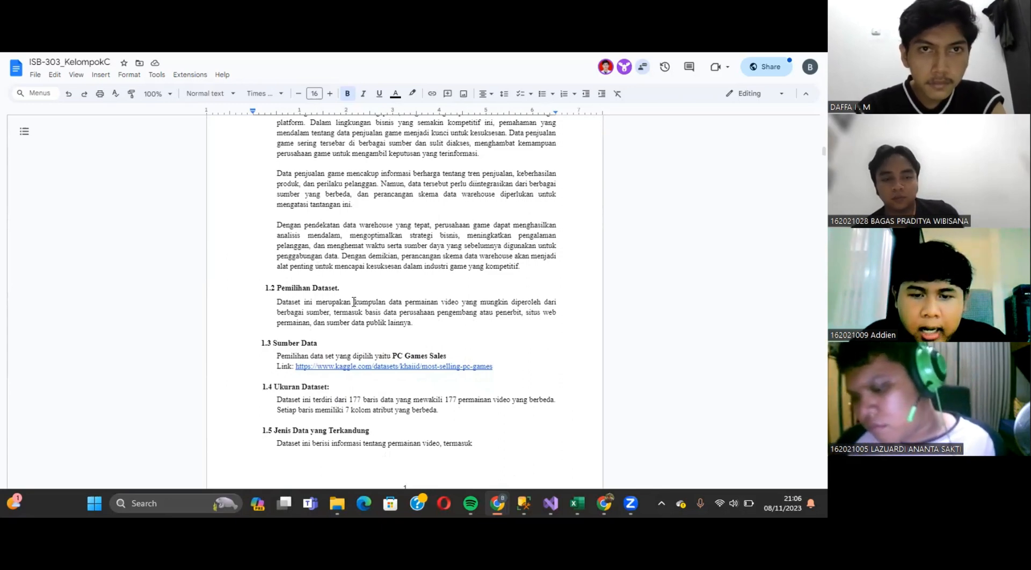
pyautogui.scroll(-2, 359, 329)
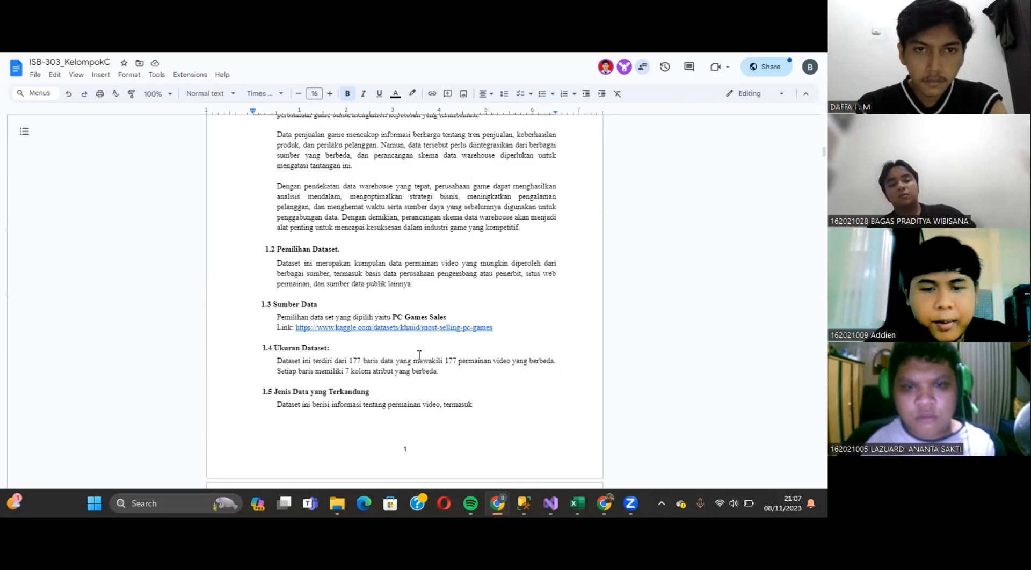
pyautogui.scroll(-3, 418, 355)
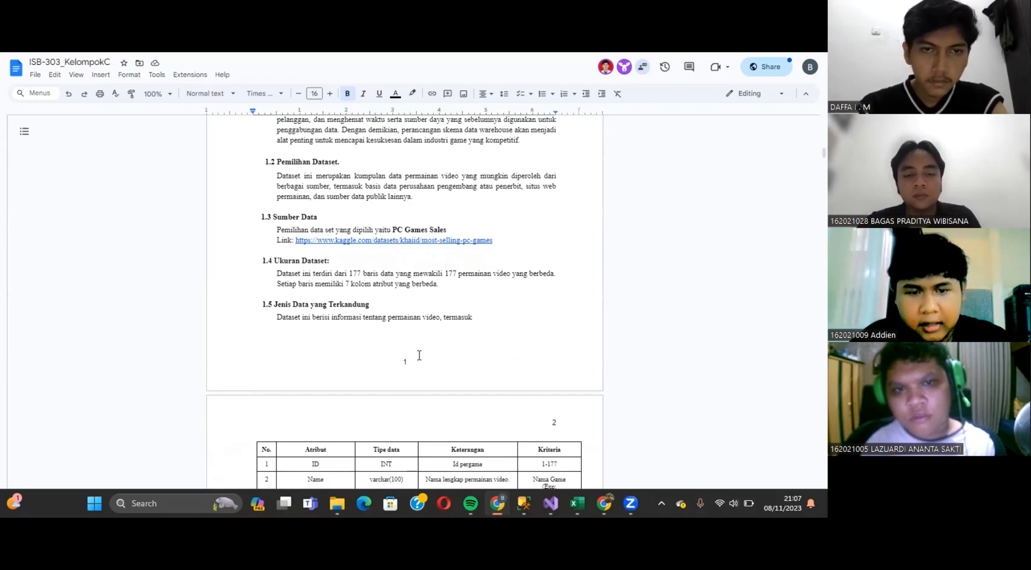
pyautogui.scroll(-5, 420, 355)
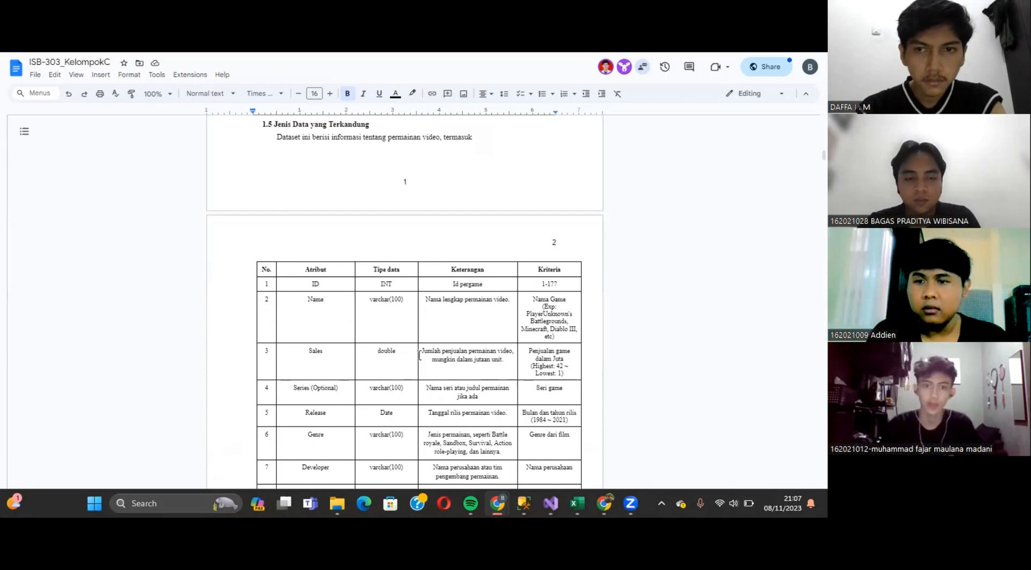
pyautogui.scroll(-1, 419, 356)
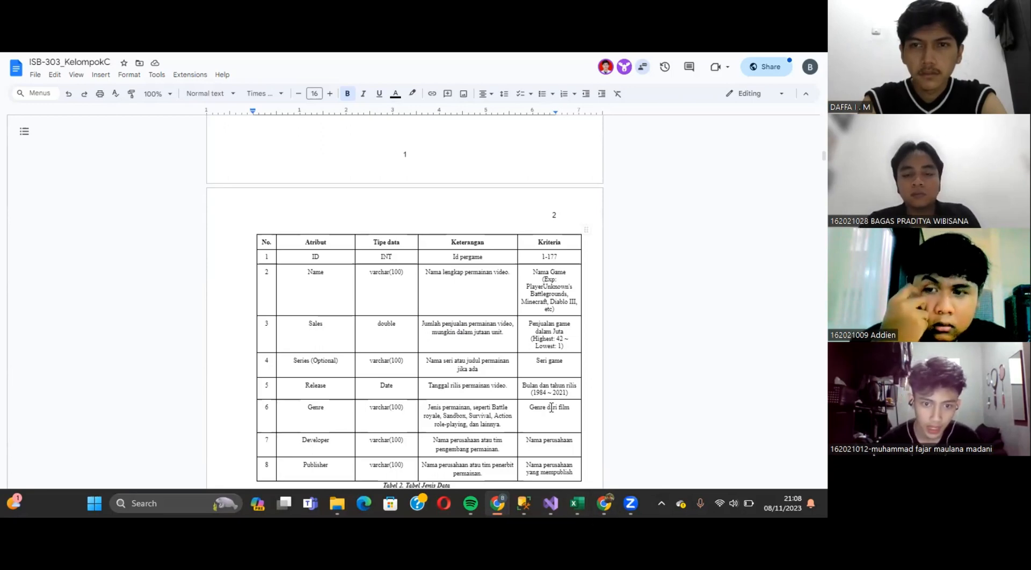
pyautogui.scroll(-1, 557, 404)
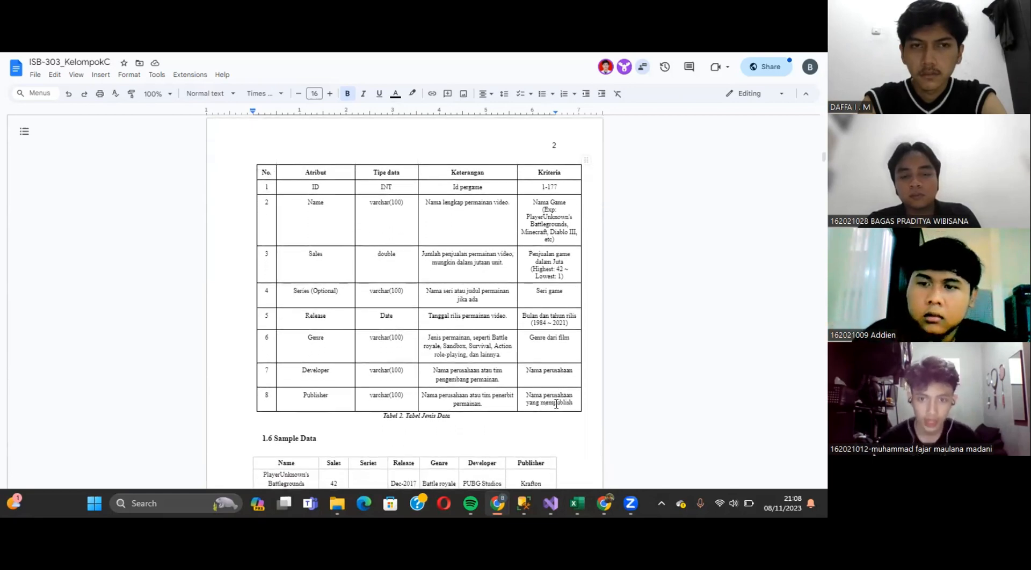
# Examine the game sales table in section 1.6 Sample Data and the dimension descriptions in section 1.7 Normalisasi
pyautogui.scroll(-1, 557, 404)
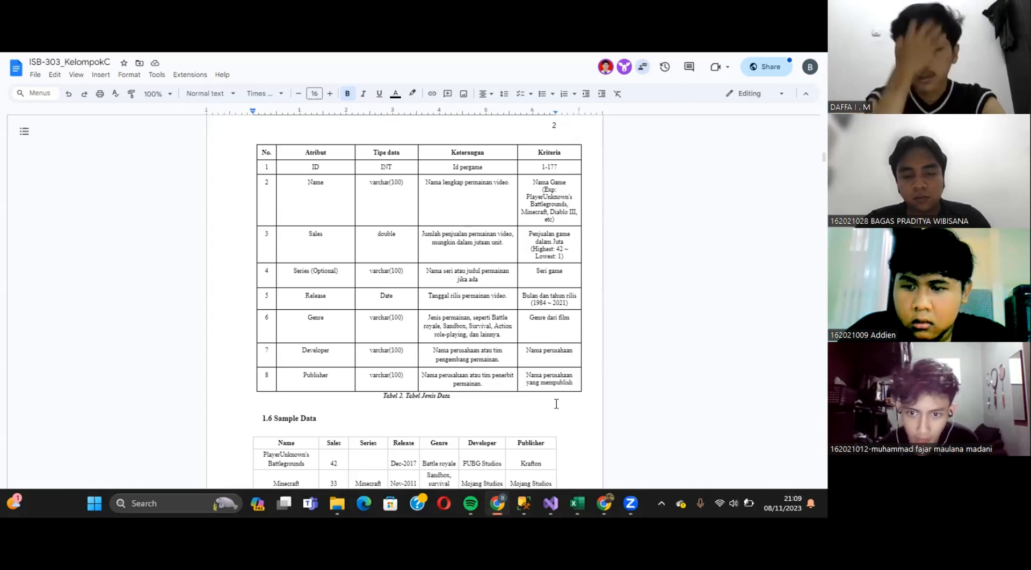
pyautogui.scroll(-5, 557, 404)
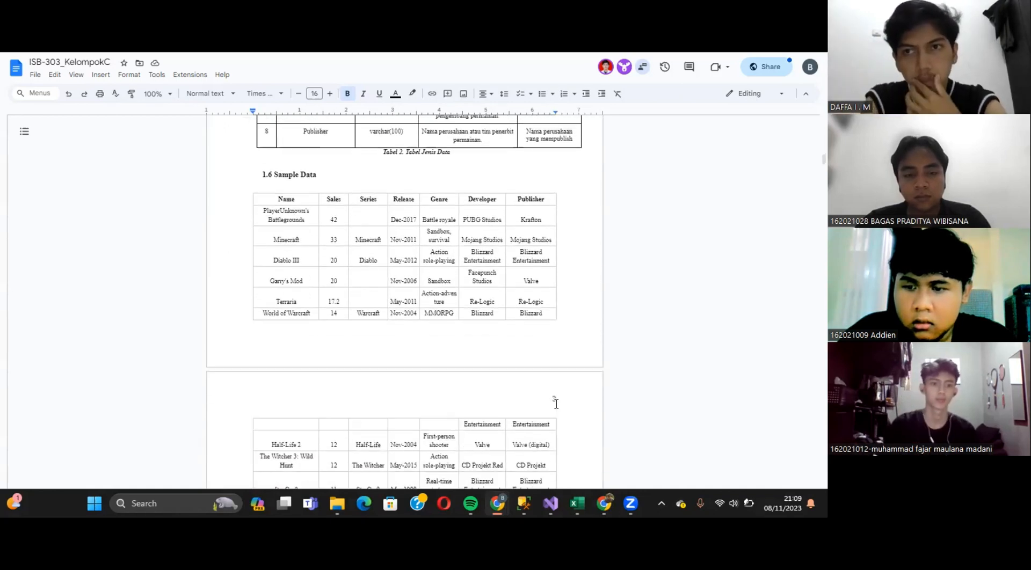
pyautogui.scroll(-1, 557, 404)
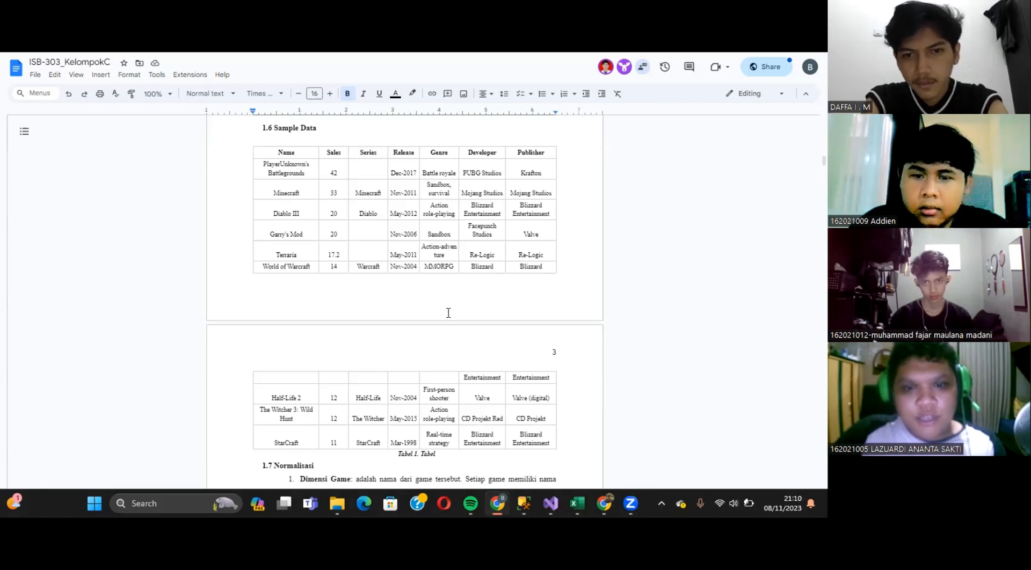
pyautogui.scroll(-5, 448, 313)
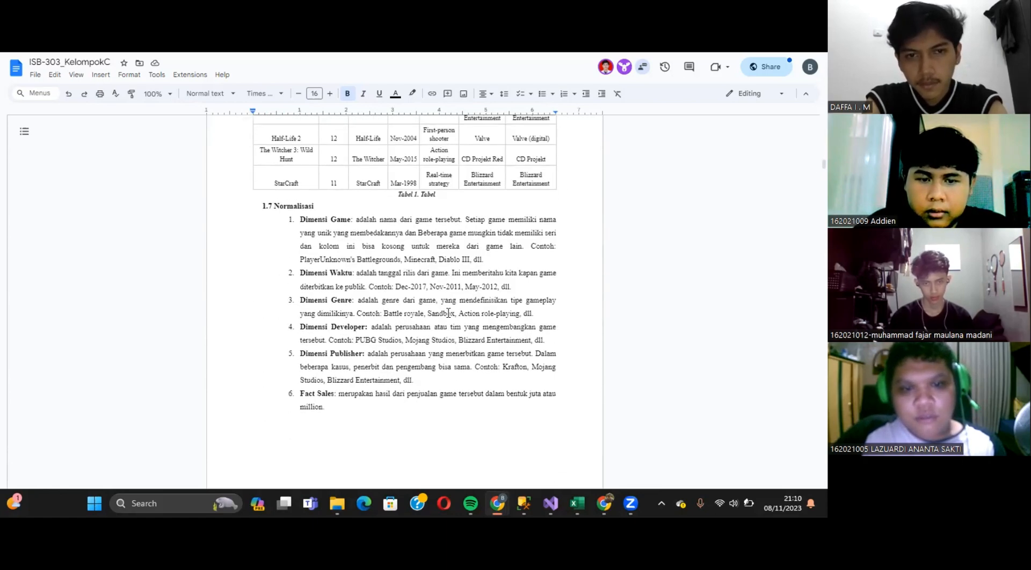
pyautogui.scroll(-1, 449, 313)
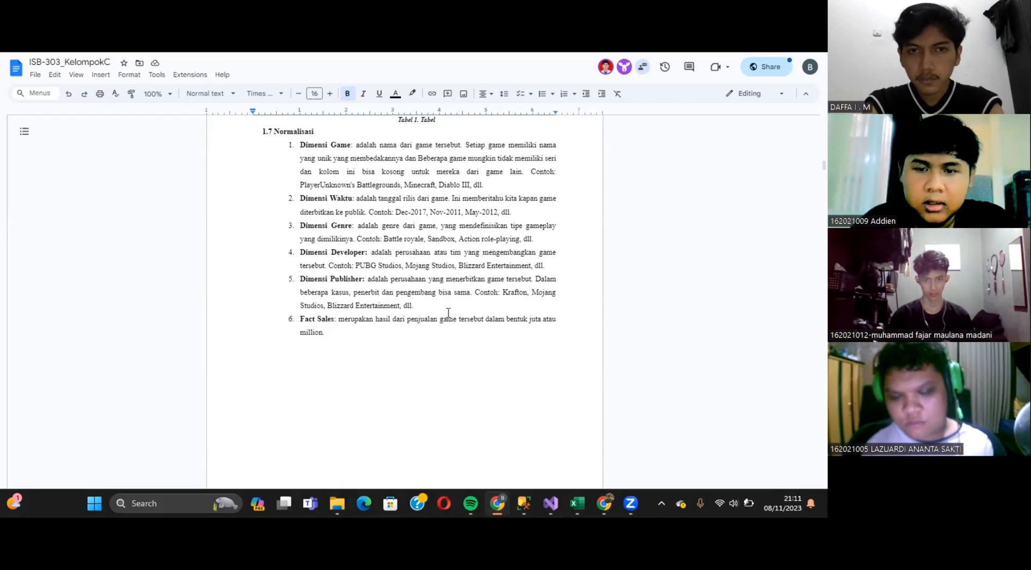
pyautogui.scroll(-1, 449, 313)
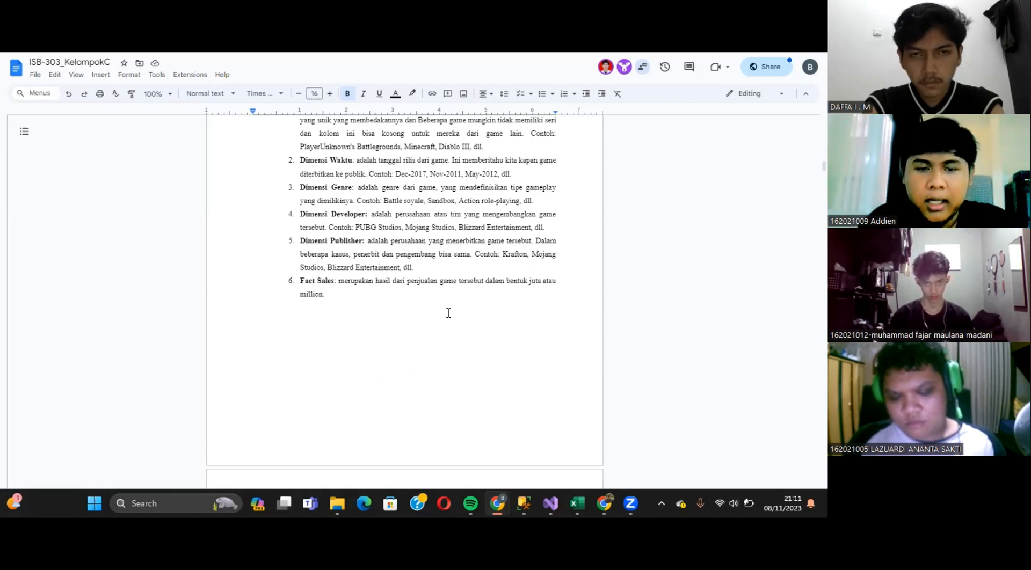
# Examine the star schema diagram in section 1.8 Rancangan Skema Data Warehouse at a larger zoom
pyautogui.scroll(-5, 449, 313)
pyautogui.scroll(-2, 449, 313)
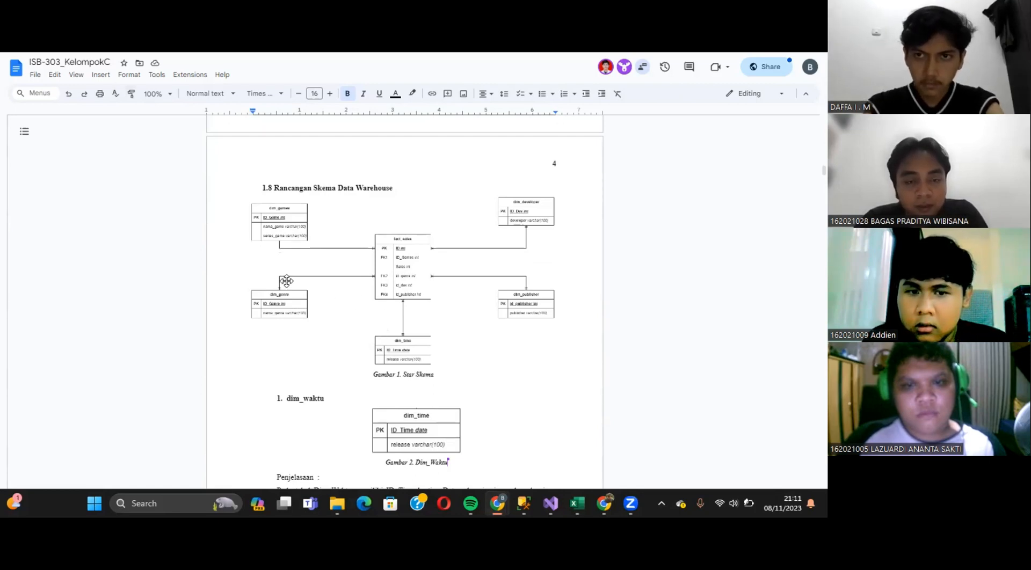
pyautogui.scroll(4, 314, 301)
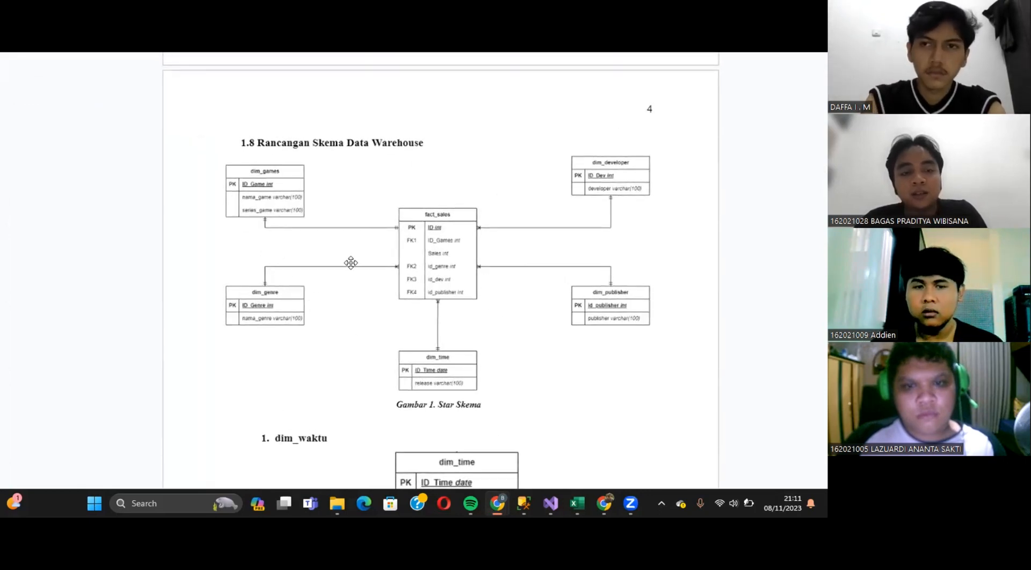
pyautogui.scroll(-3, 323, 302)
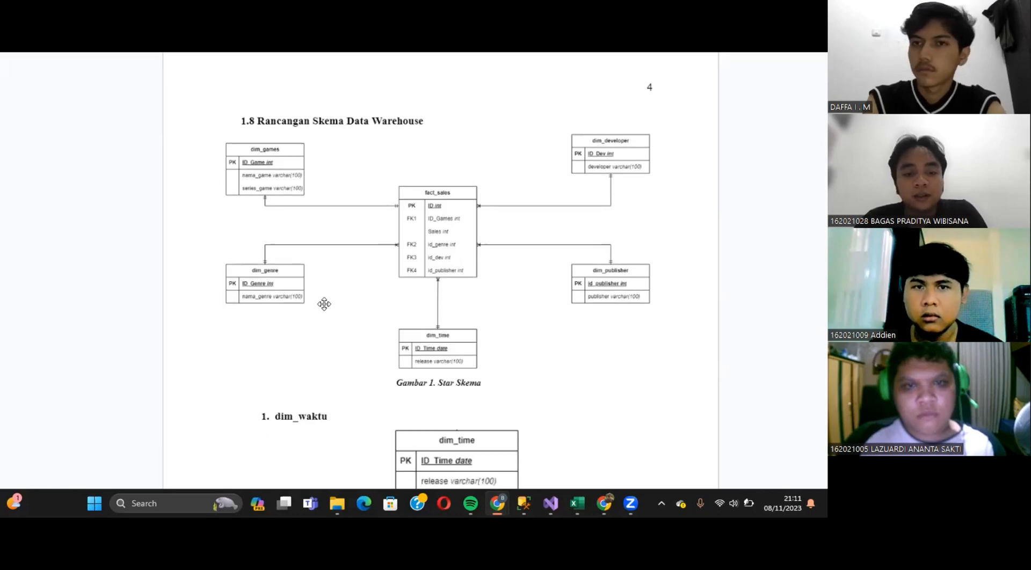
pyautogui.scroll(-1, 323, 305)
# Read the table diagrams and explanations for dim_waktu, dim_games, dim_publisher, dim_developer and fact_sales
pyautogui.scroll(-3, 324, 304)
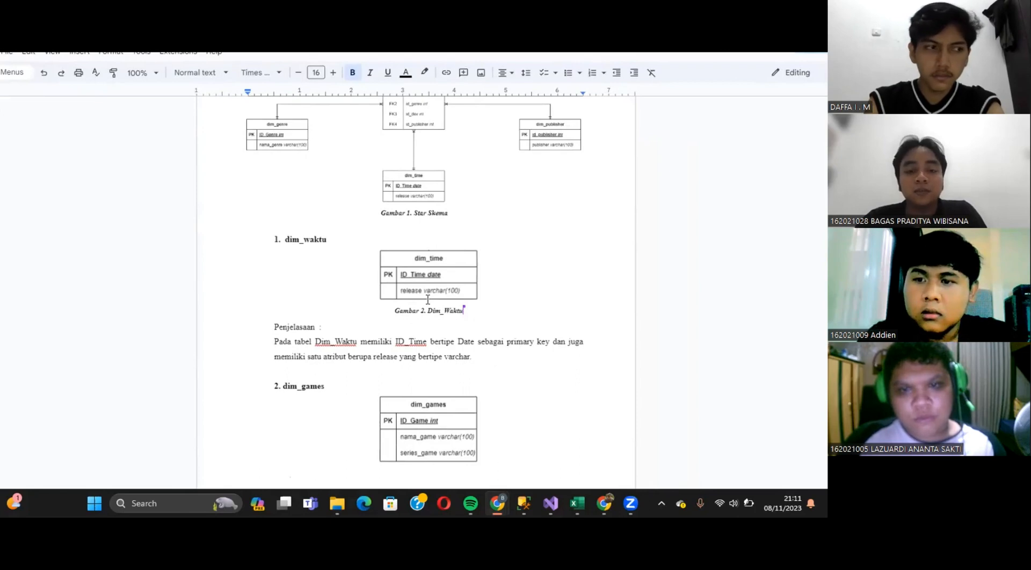
pyautogui.scroll(-2, 413, 318)
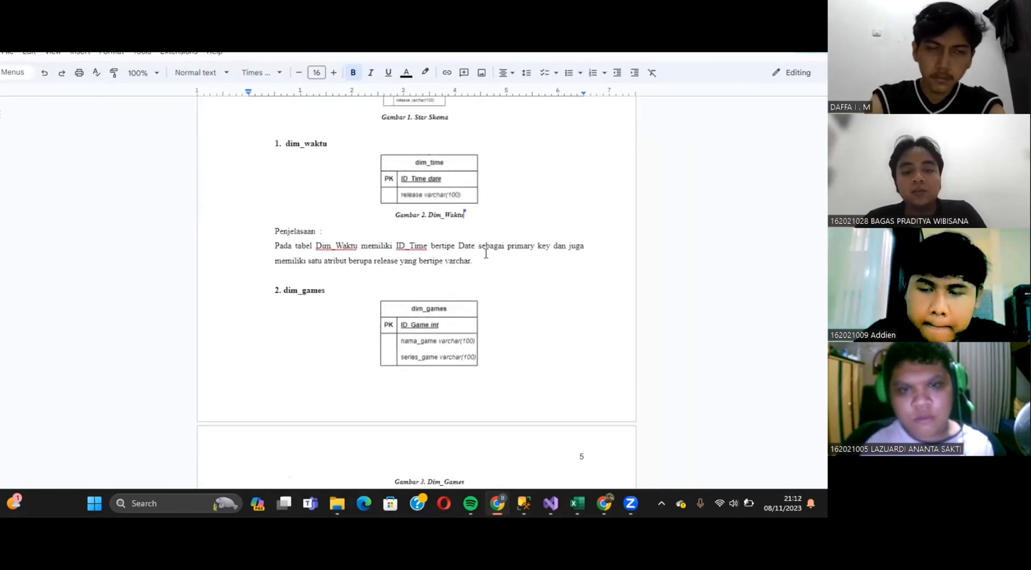
pyautogui.scroll(-3, 463, 278)
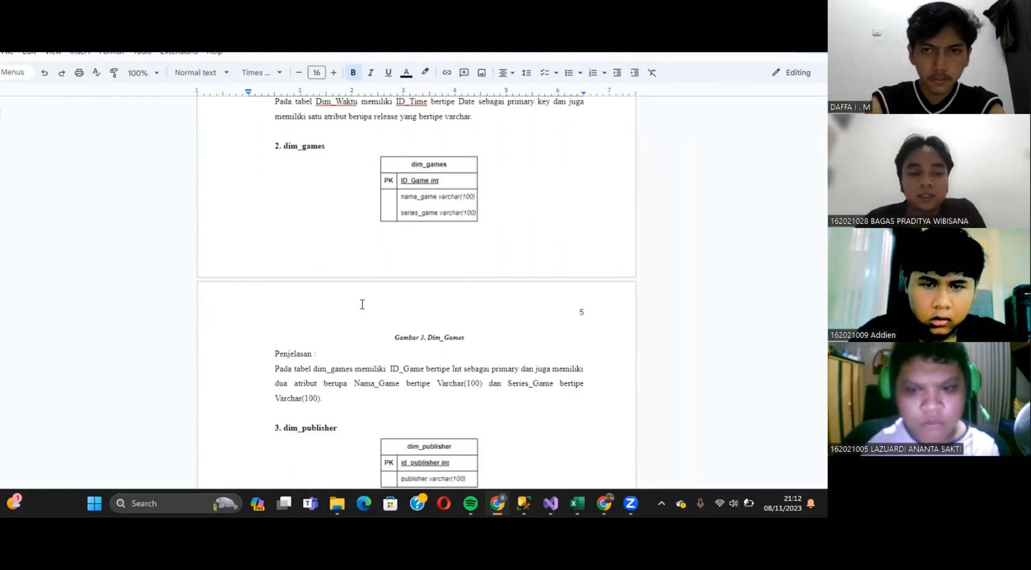
pyautogui.scroll(-3, 362, 302)
pyautogui.scroll(-3, 362, 304)
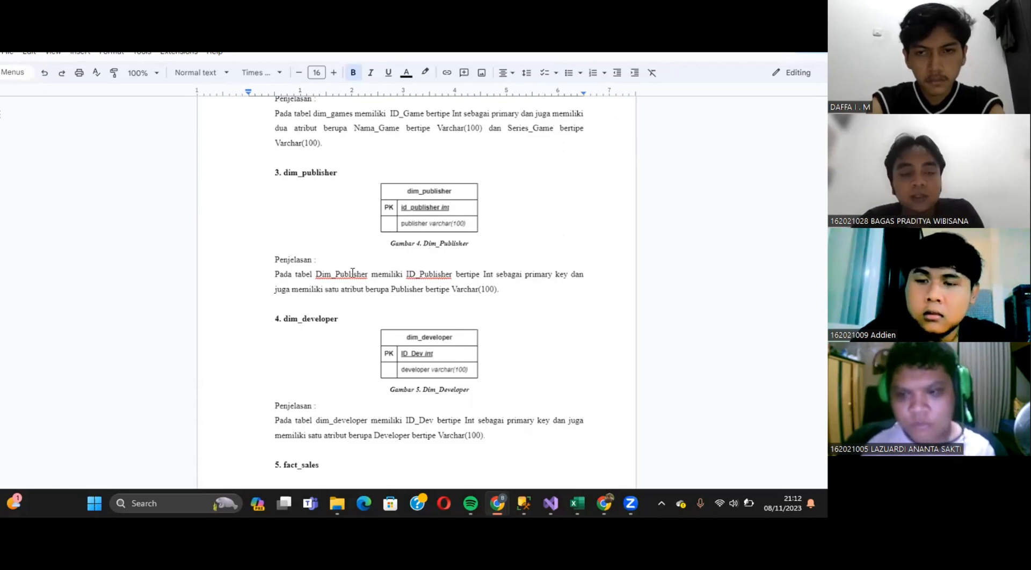
pyautogui.scroll(-3, 305, 275)
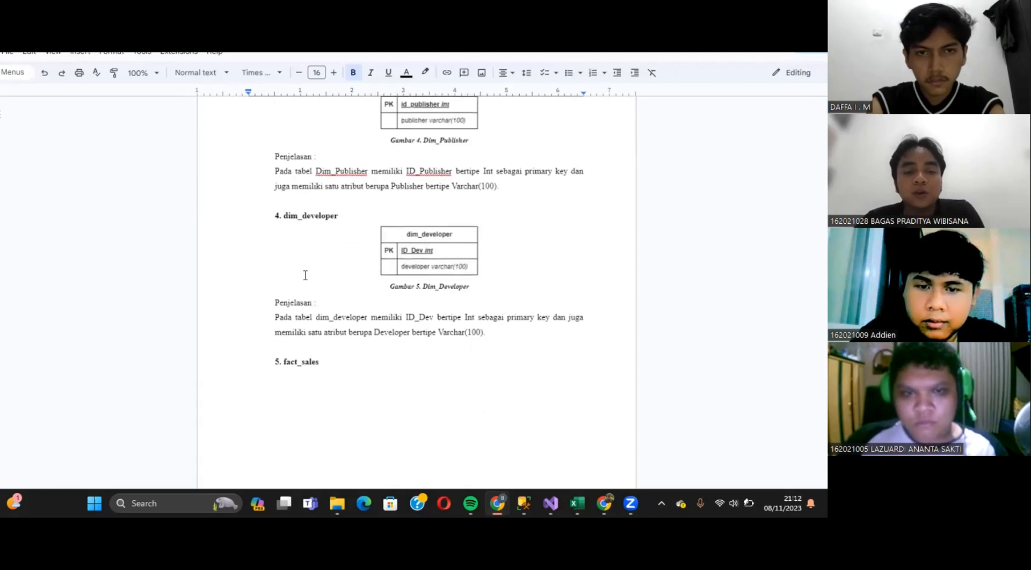
pyautogui.scroll(-1, 304, 274)
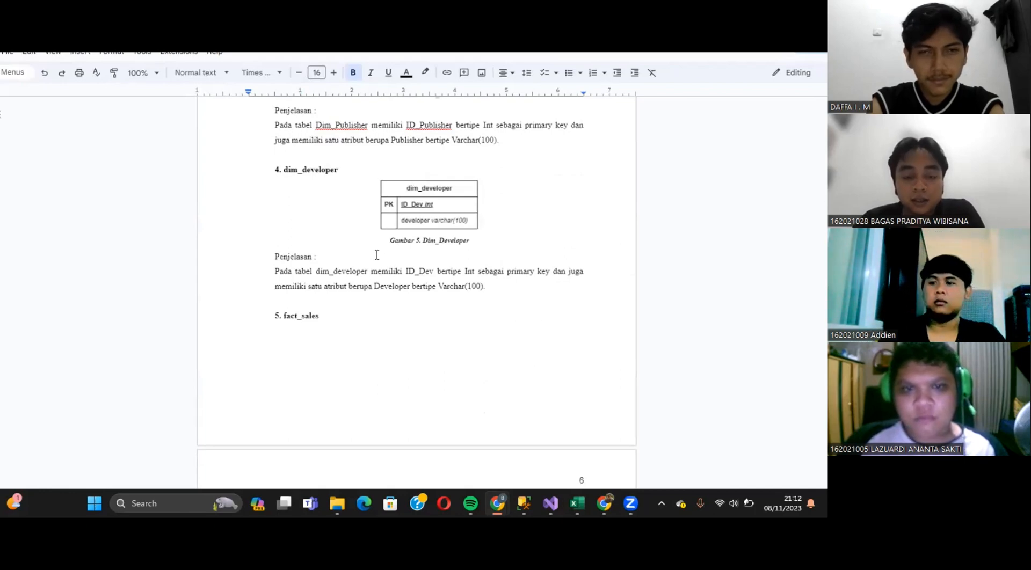
pyautogui.scroll(-5, 377, 255)
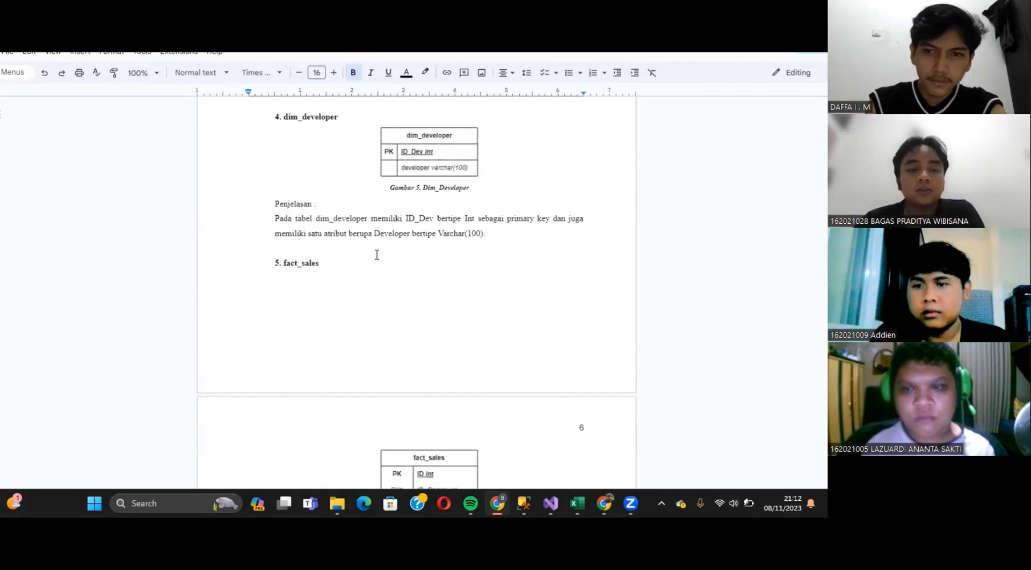
pyautogui.scroll(1, 378, 255)
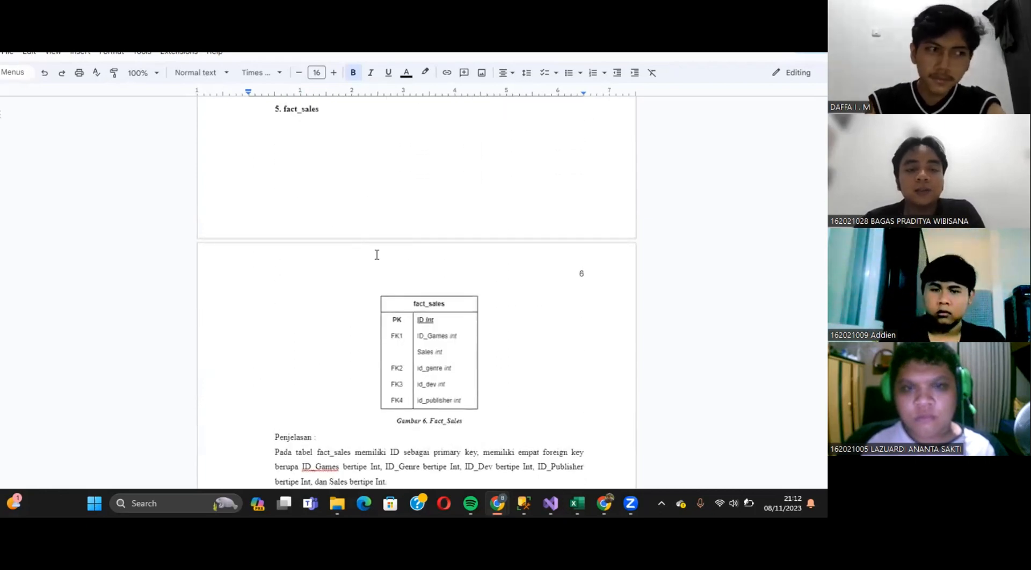
pyautogui.scroll(-1, 377, 254)
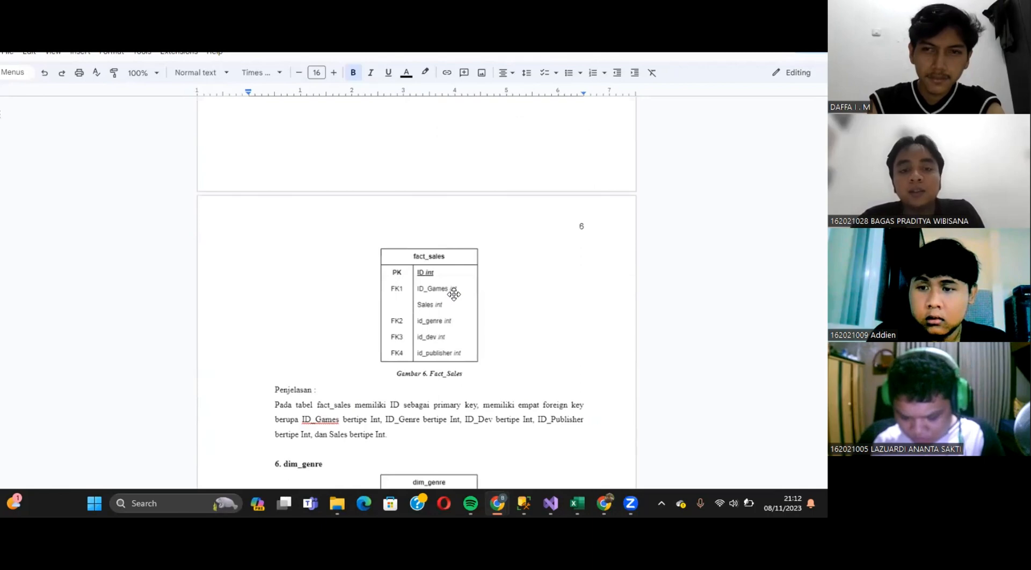
pyautogui.scroll(-1, 454, 295)
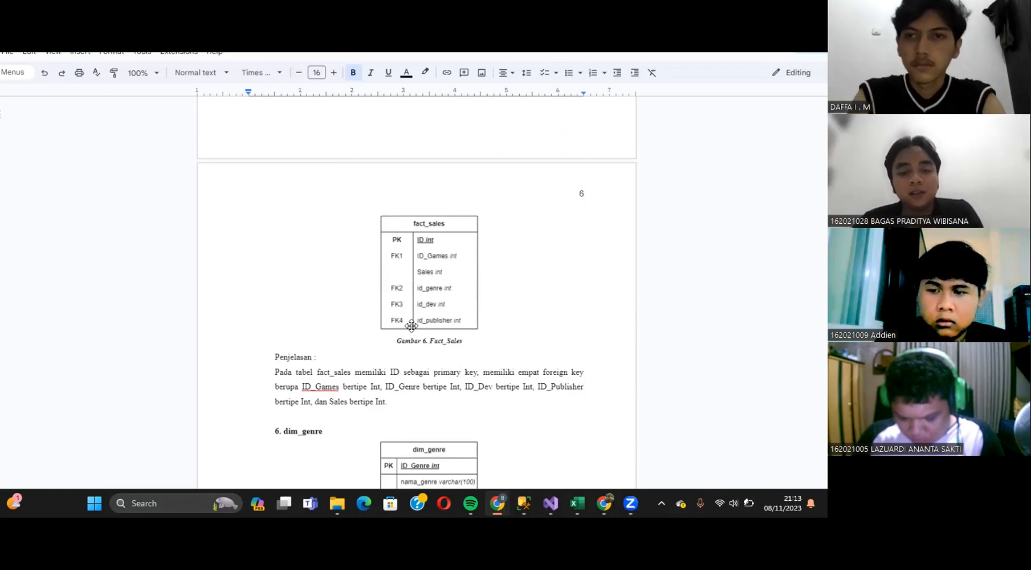
# Read the fact_sales explanation and the dim_genre table diagram with its explanation
pyautogui.scroll(-1, 413, 320)
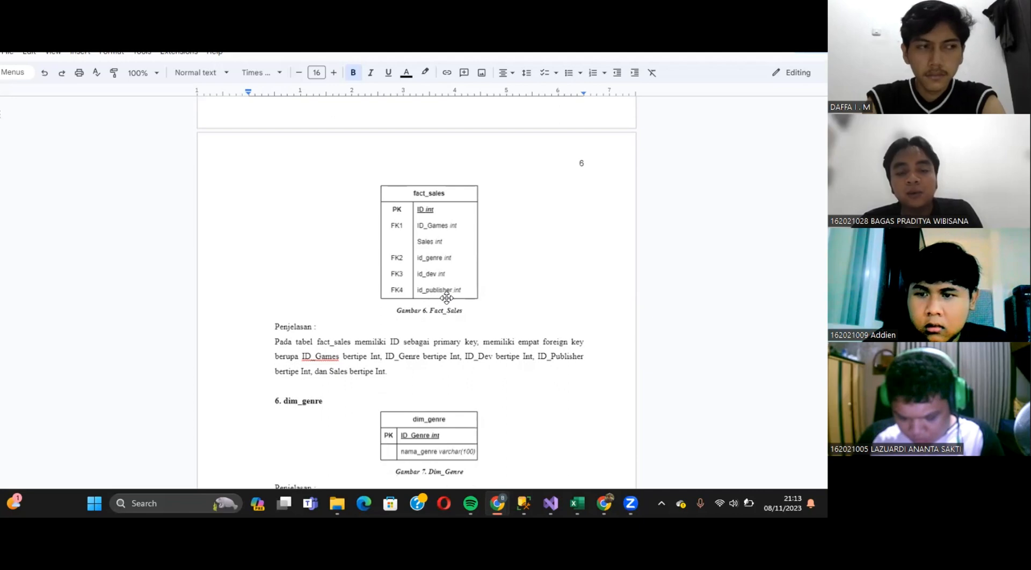
pyautogui.scroll(-4, 449, 298)
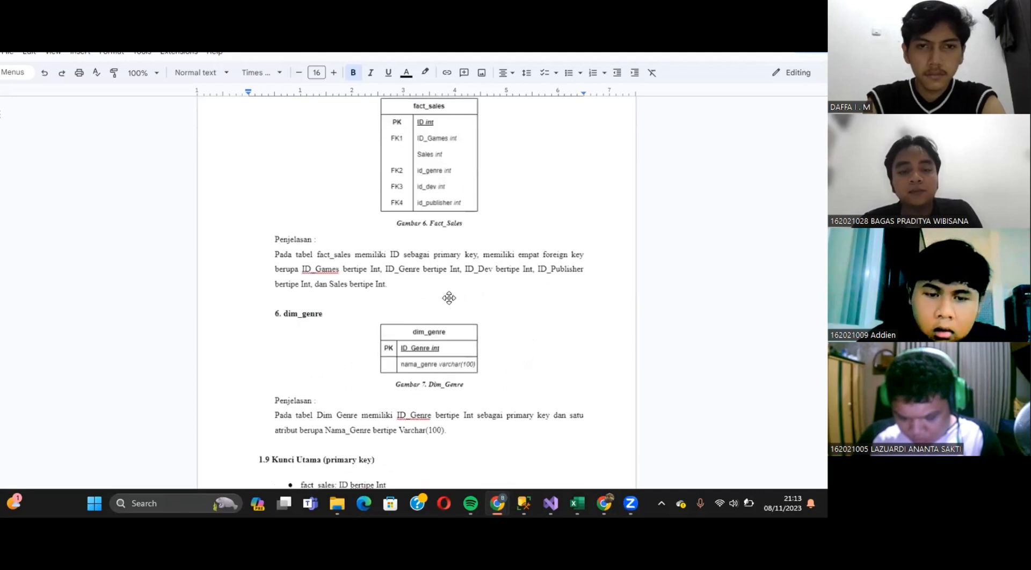
pyautogui.scroll(-4, 449, 298)
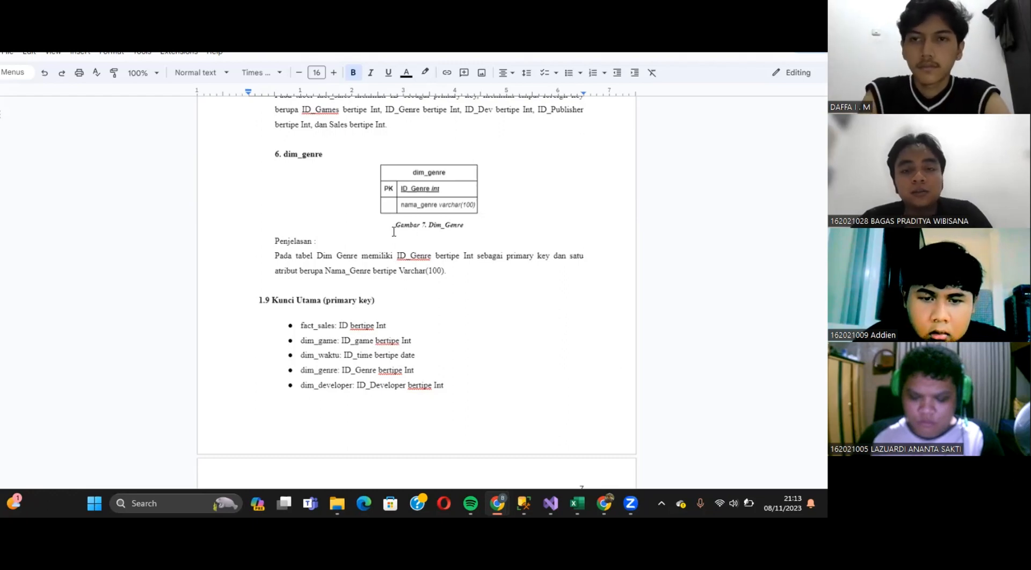
pyautogui.scroll(-3, 423, 267)
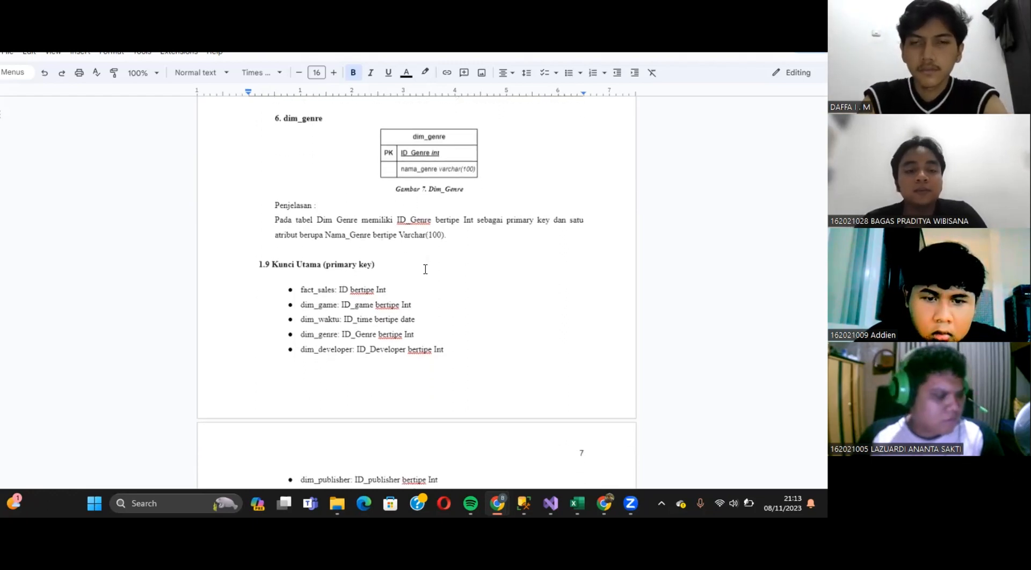
# Read sections 1.9 Kunci Utama (primary key) and 1.10 Hubungan Antar Tabel, continuing to the start of BAB II Implementasi
pyautogui.scroll(-4, 425, 269)
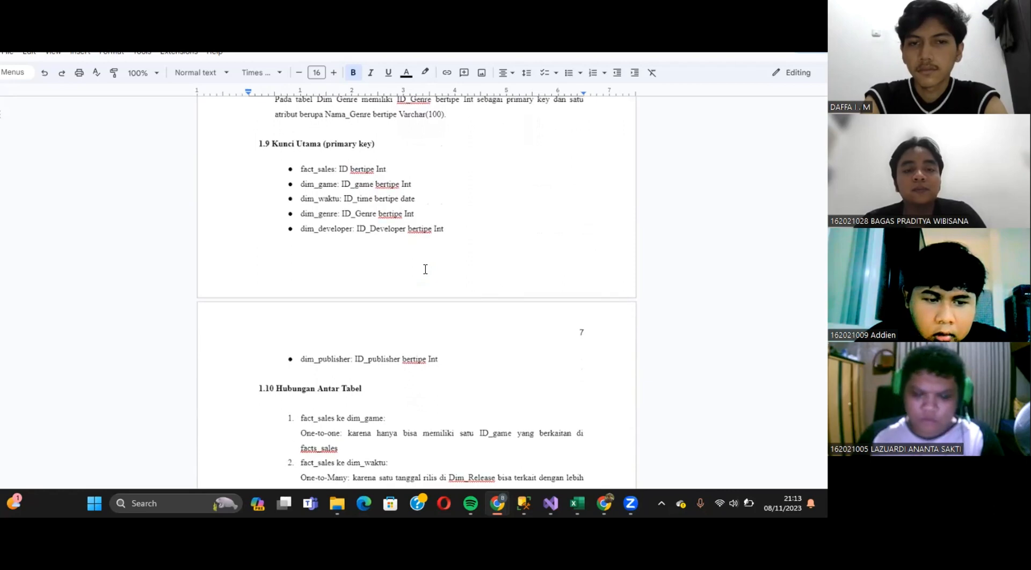
pyautogui.scroll(-1, 425, 269)
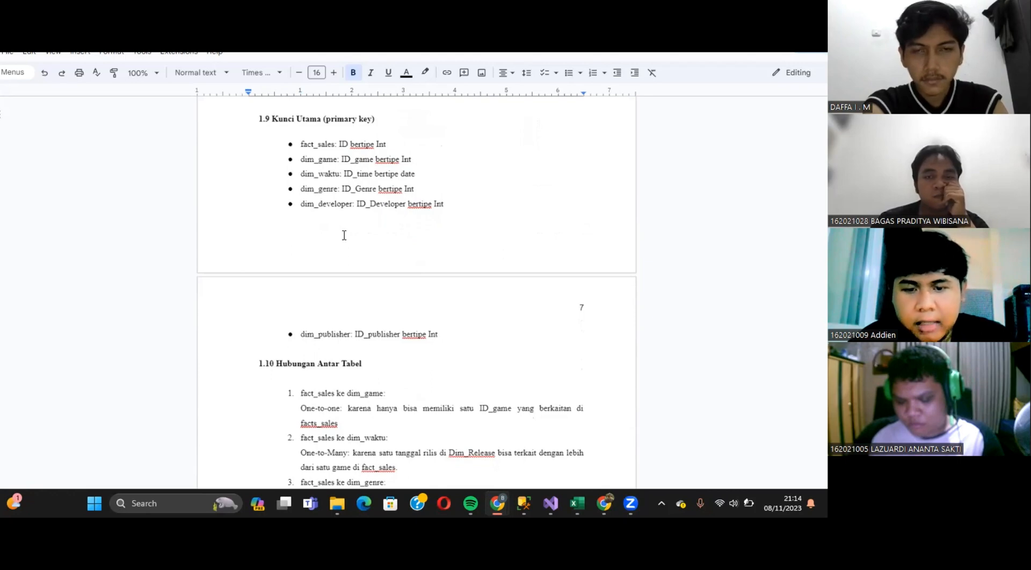
pyautogui.scroll(-3, 344, 235)
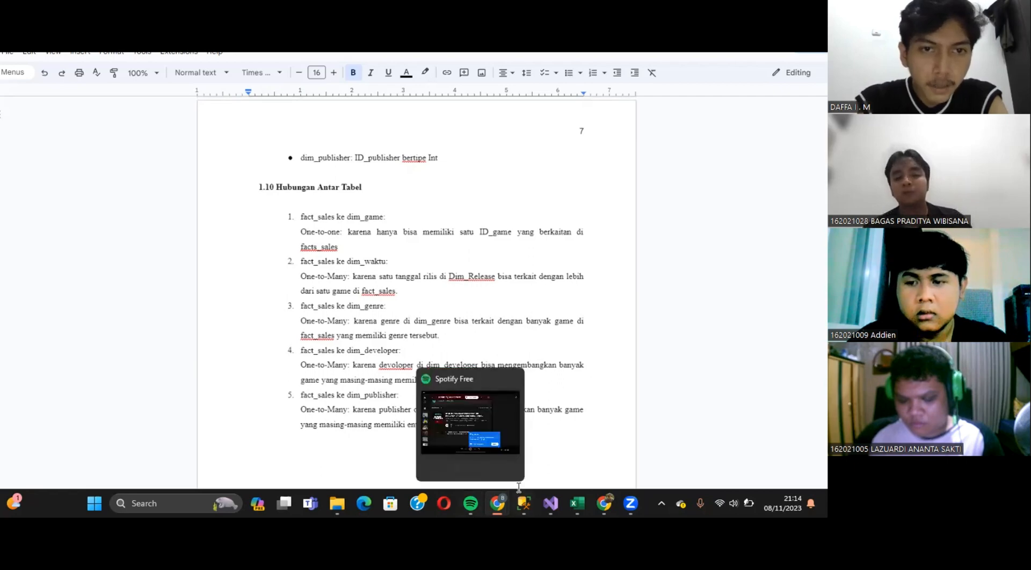
pyautogui.click(587, 406)
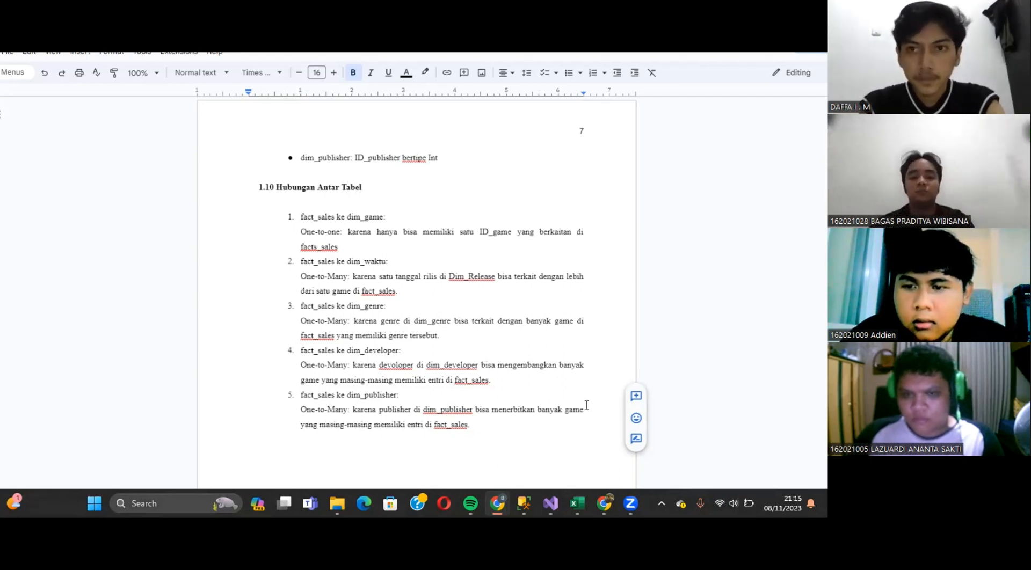
pyautogui.scroll(-6, 458, 401)
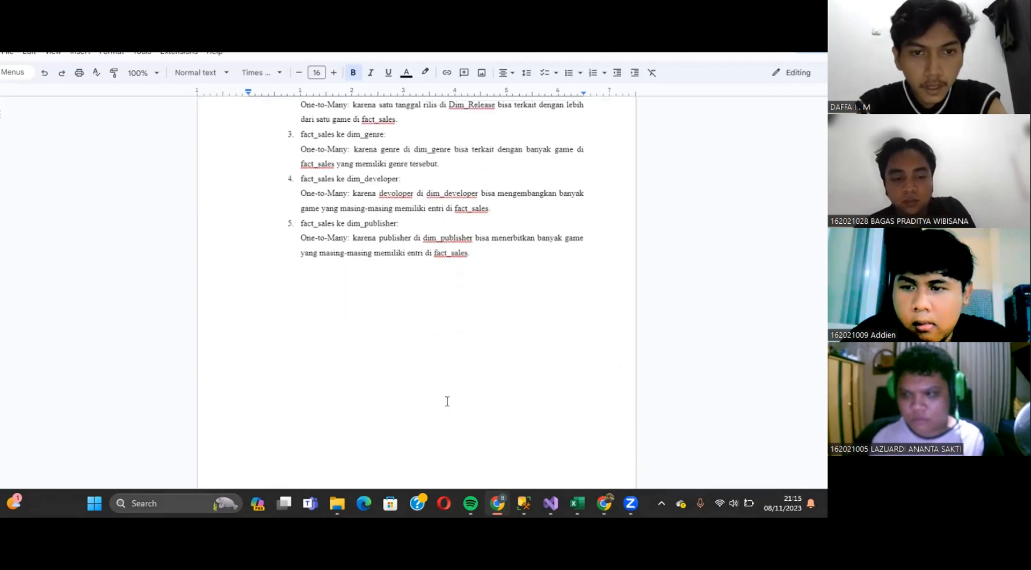
pyautogui.scroll(-2, 447, 402)
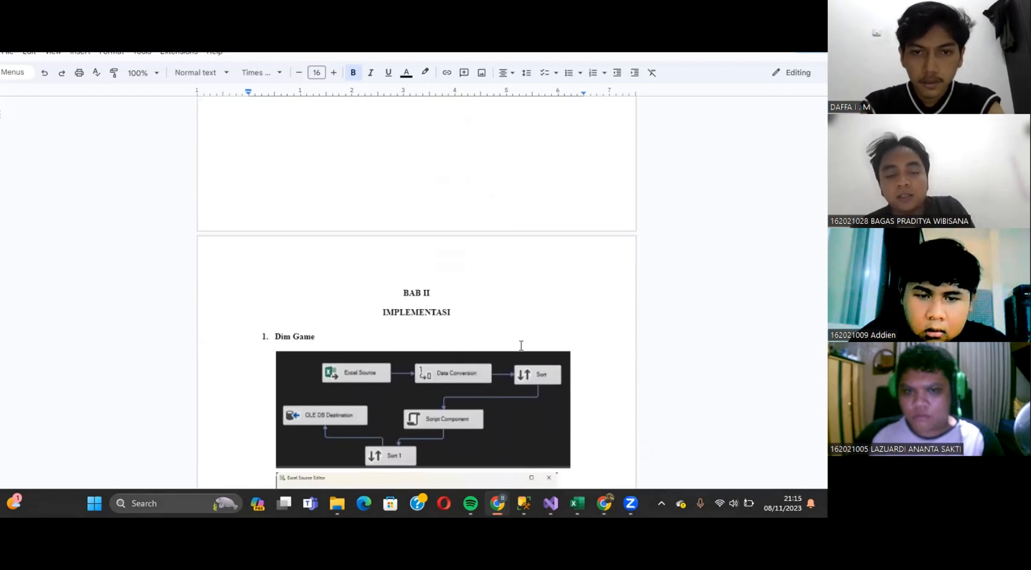
# Switch to the game_sales project in Visual Studio and review the connection and columns of the Excel Source in the dim_game data flow
pyautogui.moveTo(549, 512)
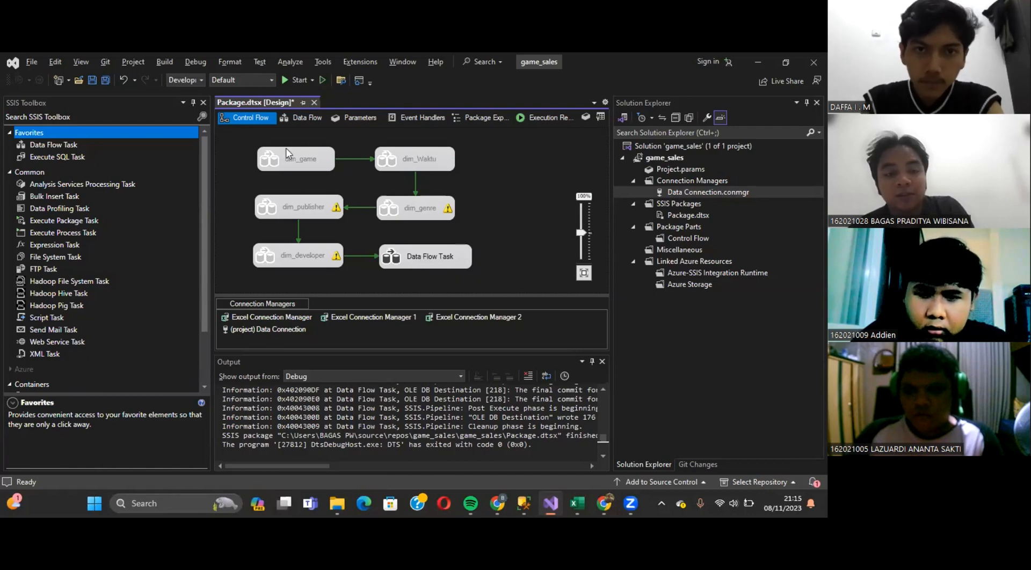
pyautogui.doubleClick(266, 159)
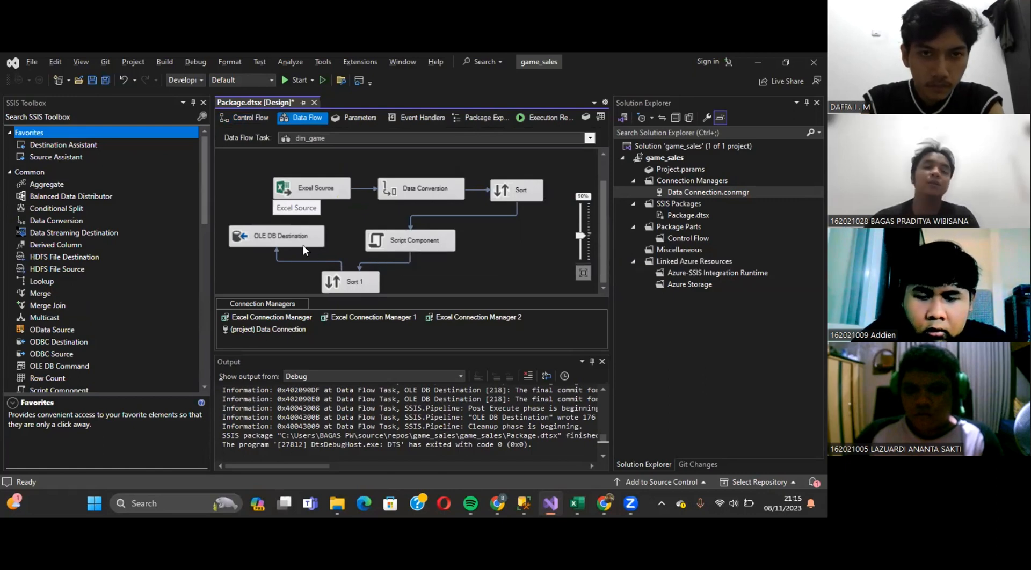
pyautogui.doubleClick(286, 194)
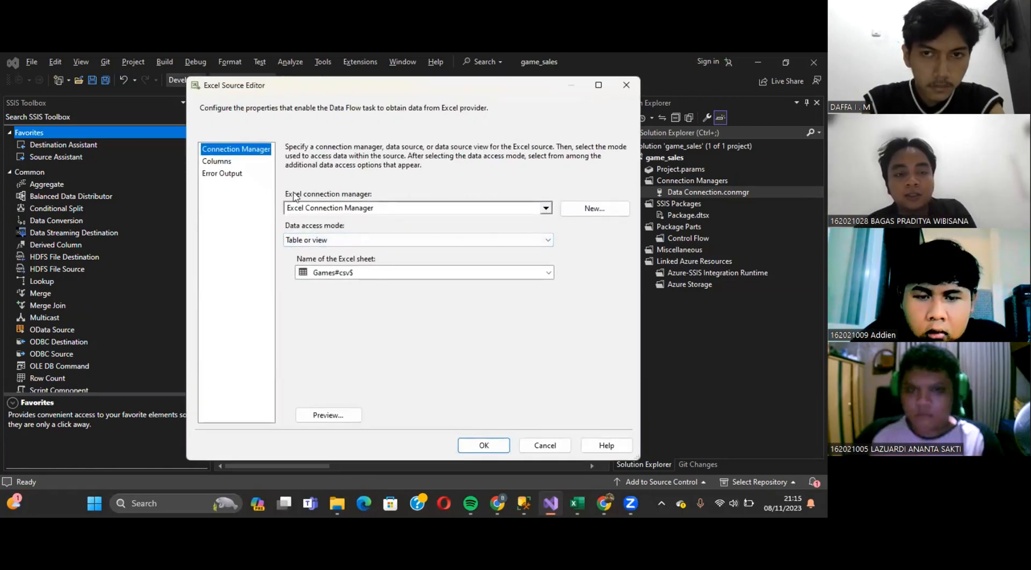
pyautogui.click(222, 164)
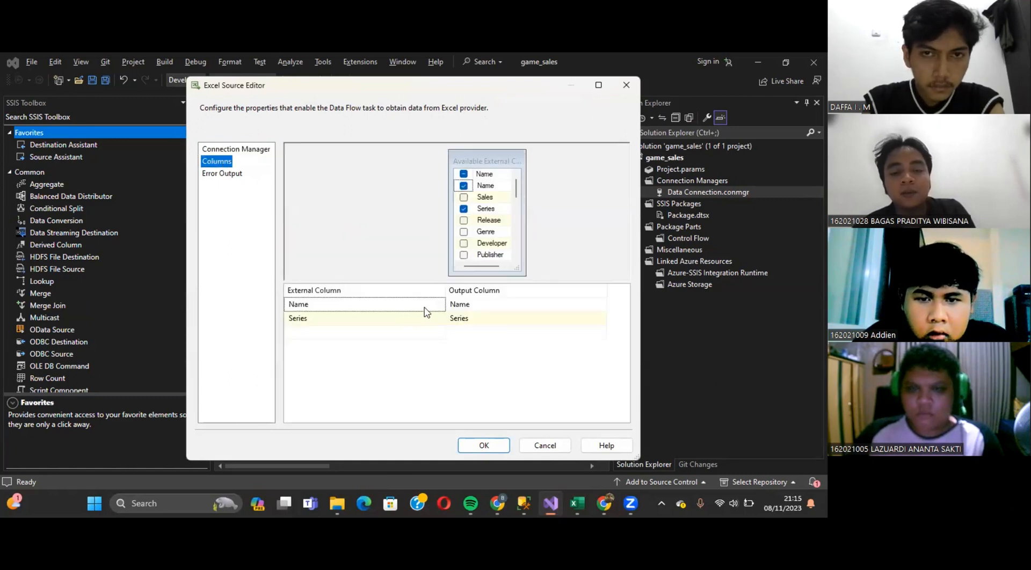
pyautogui.click(484, 443)
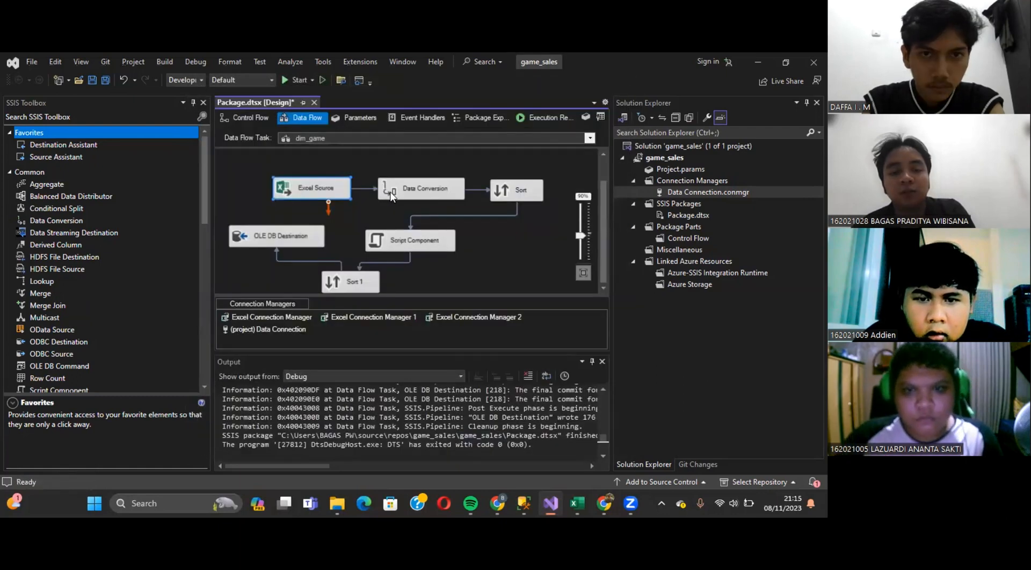
# Review the column type settings of the Data Conversion and the sort column settings of the first Sort in the dim_game flow
pyautogui.click(391, 196)
pyautogui.doubleClick(391, 196)
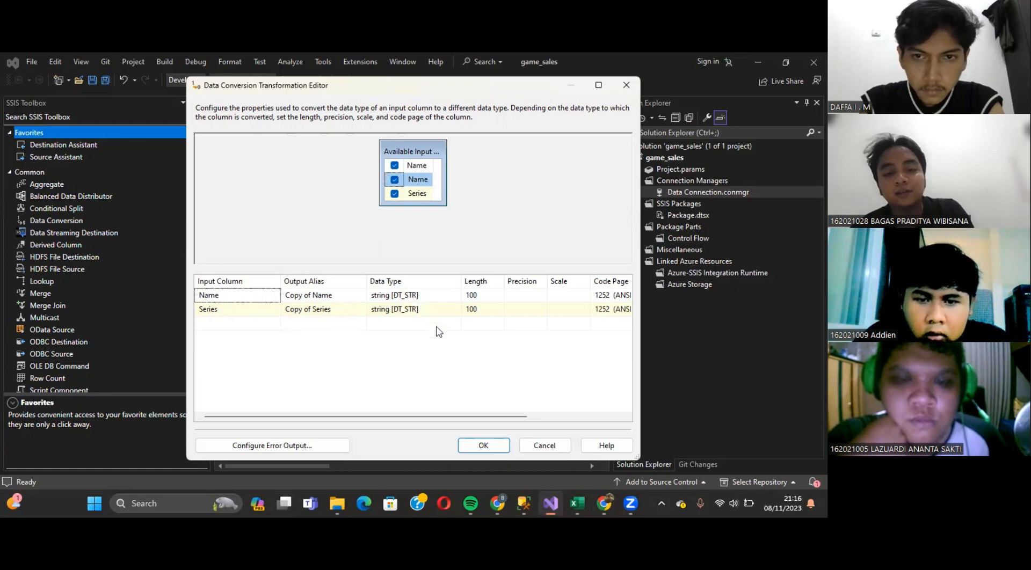
pyautogui.click(483, 445)
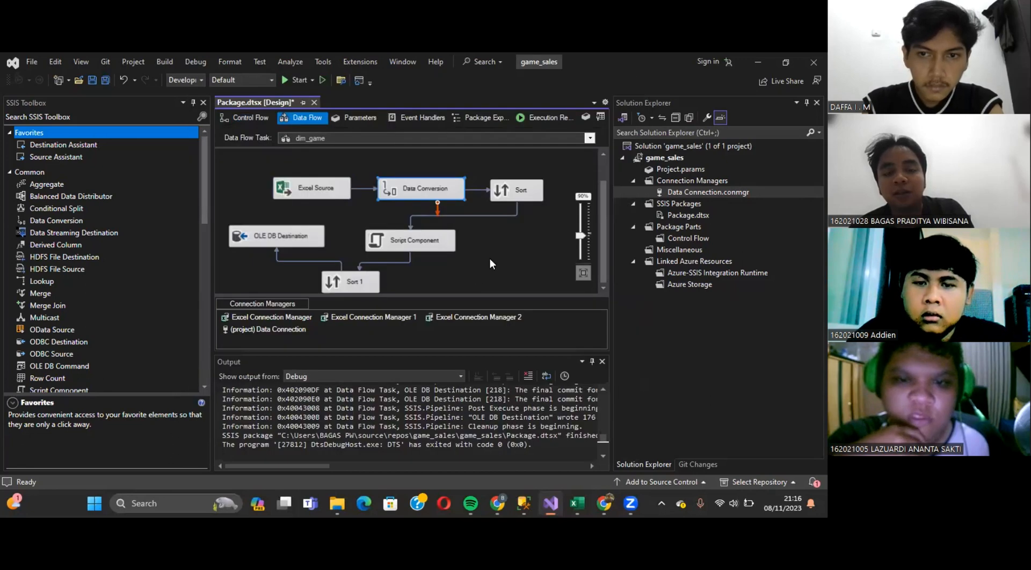
pyautogui.click(505, 198)
pyautogui.doubleClick(505, 197)
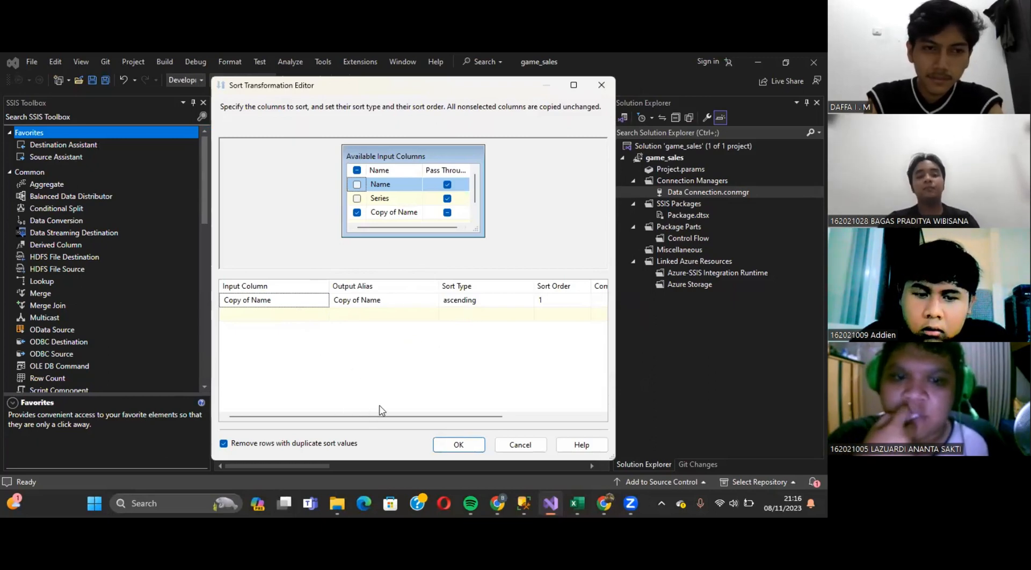
pyautogui.click(460, 446)
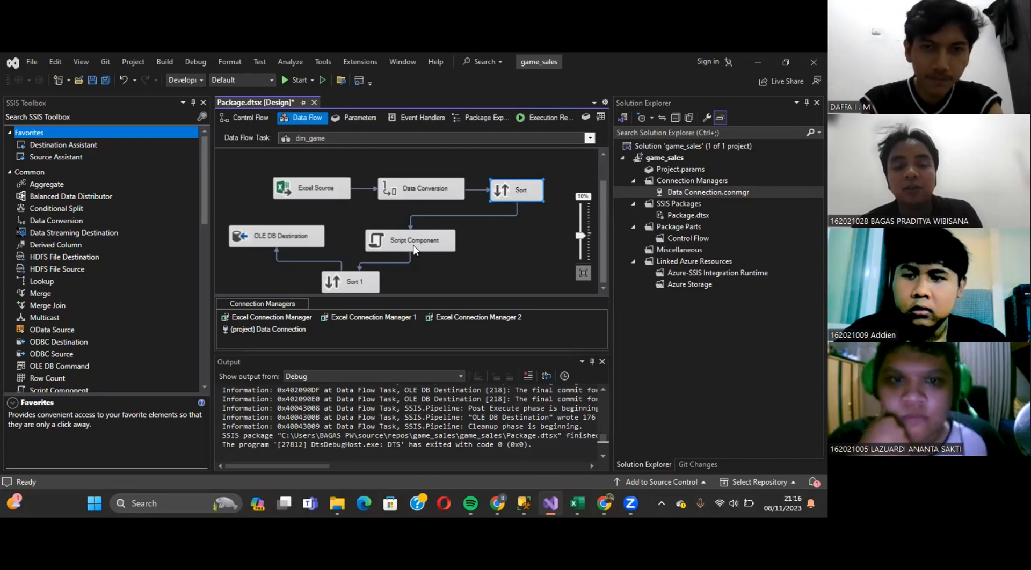
# Inspect the Script Component's input columns and the output columns under Output 0 in the dim_game flow
pyautogui.click(379, 249)
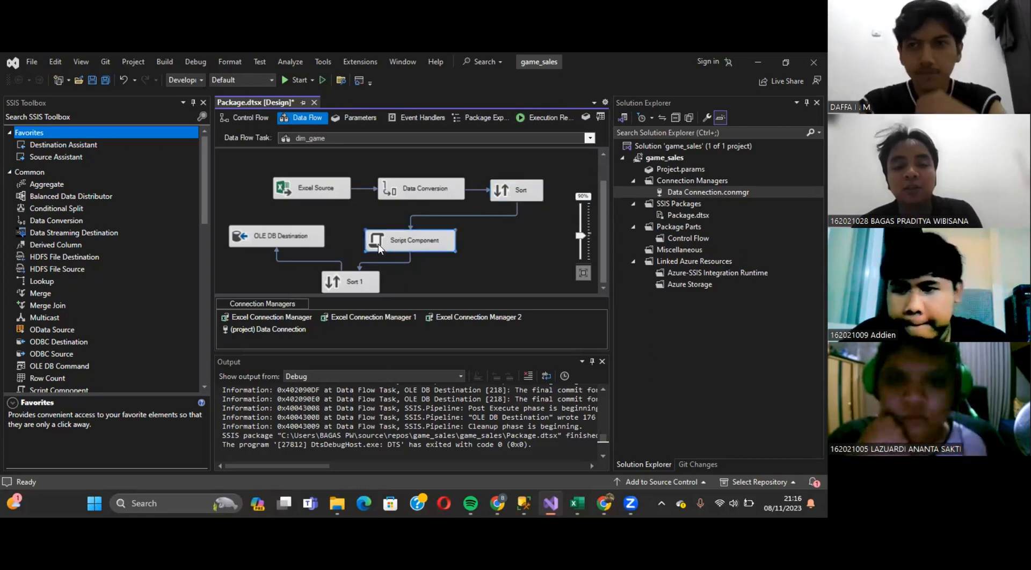
pyautogui.doubleClick(379, 249)
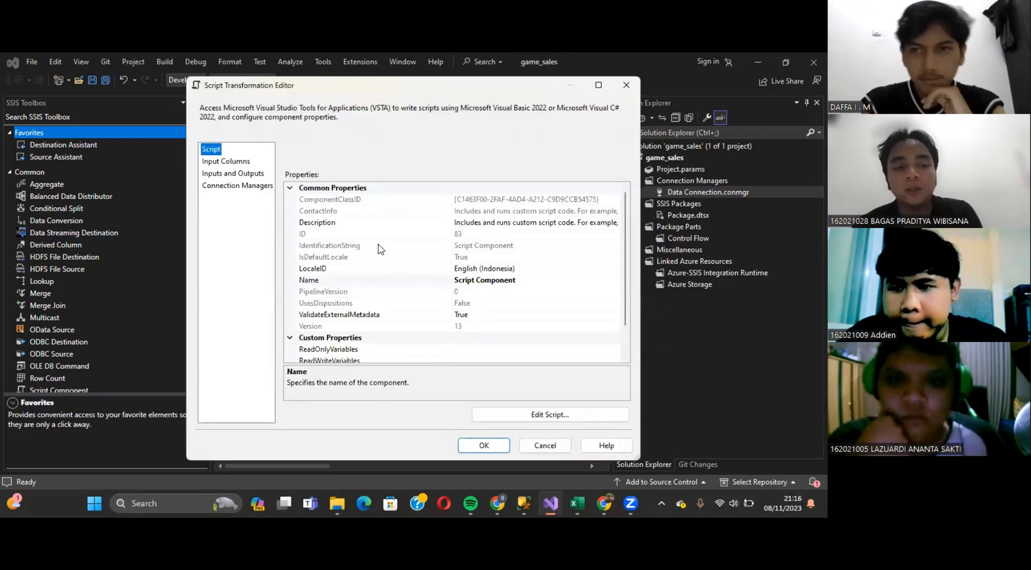
pyautogui.click(236, 161)
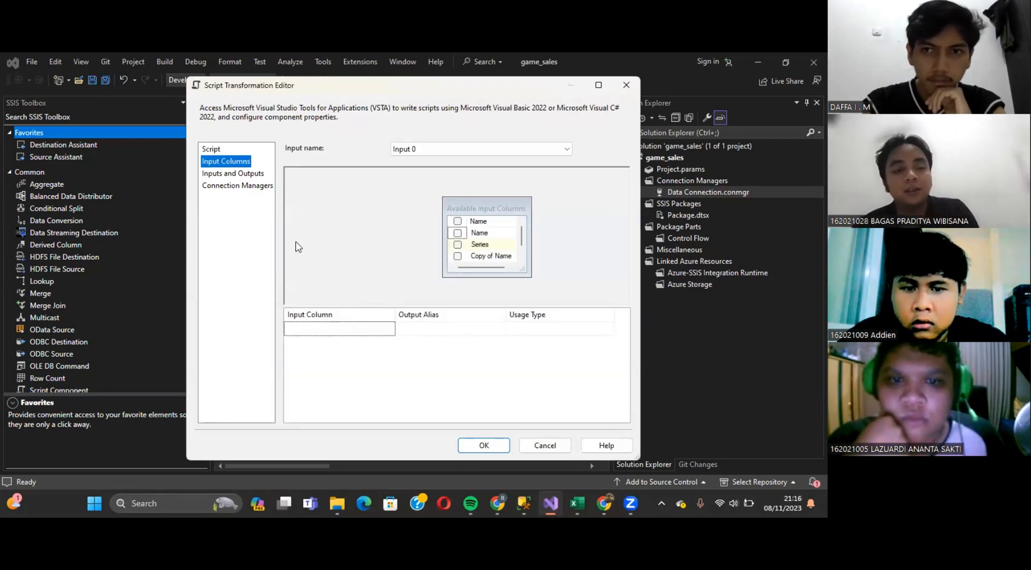
pyautogui.click(221, 174)
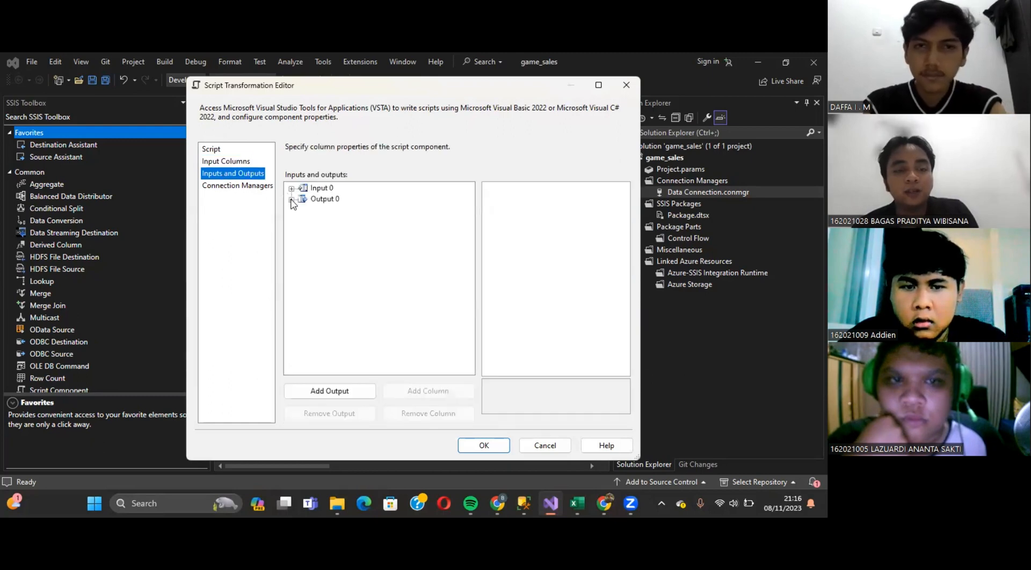
pyautogui.click(291, 199)
pyautogui.click(304, 210)
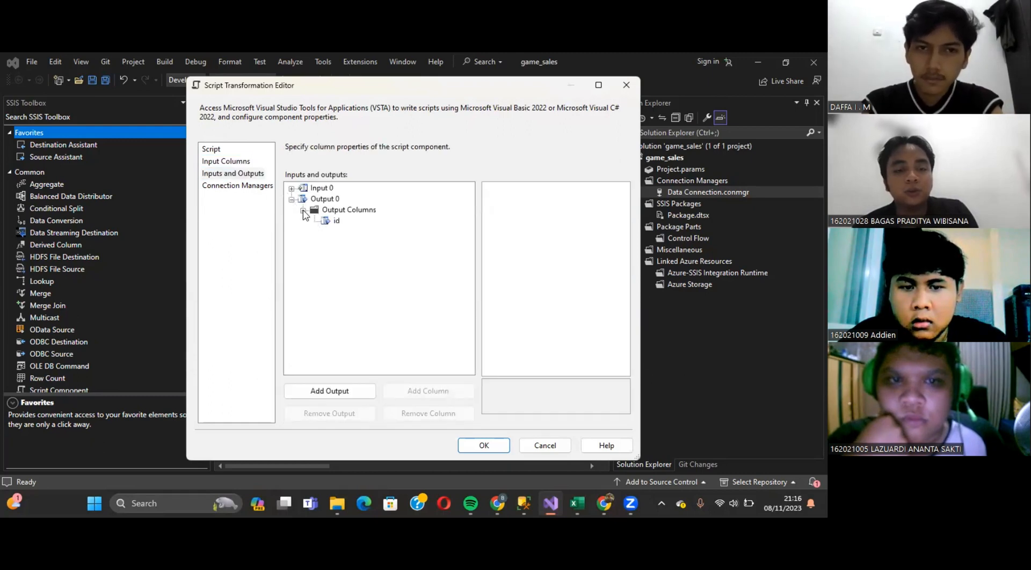
# Open the Script Component's code, examine the Input0_ProcessInputRow method in main.cs, and close the script and its editor
pyautogui.click(208, 151)
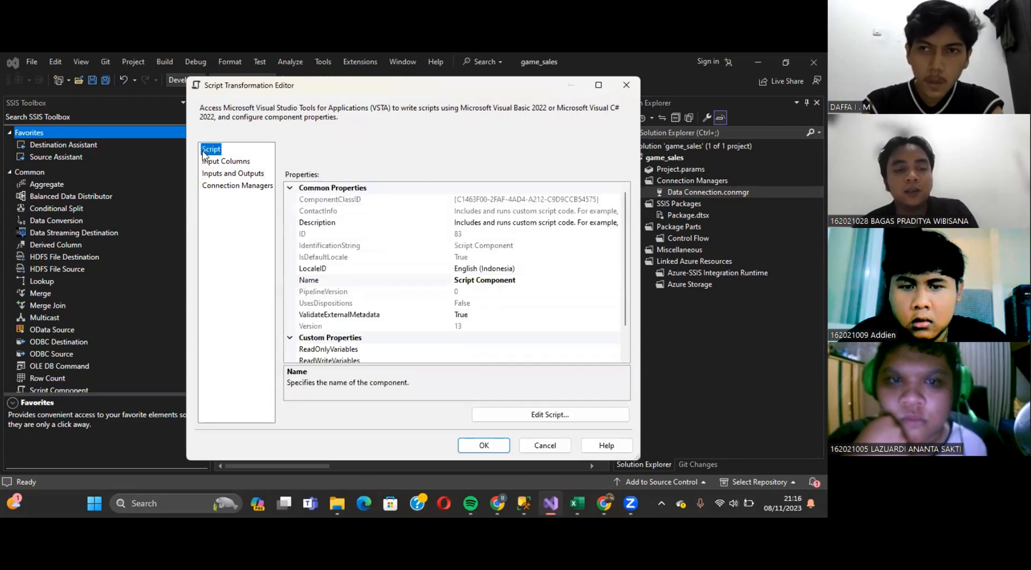
pyautogui.click(546, 415)
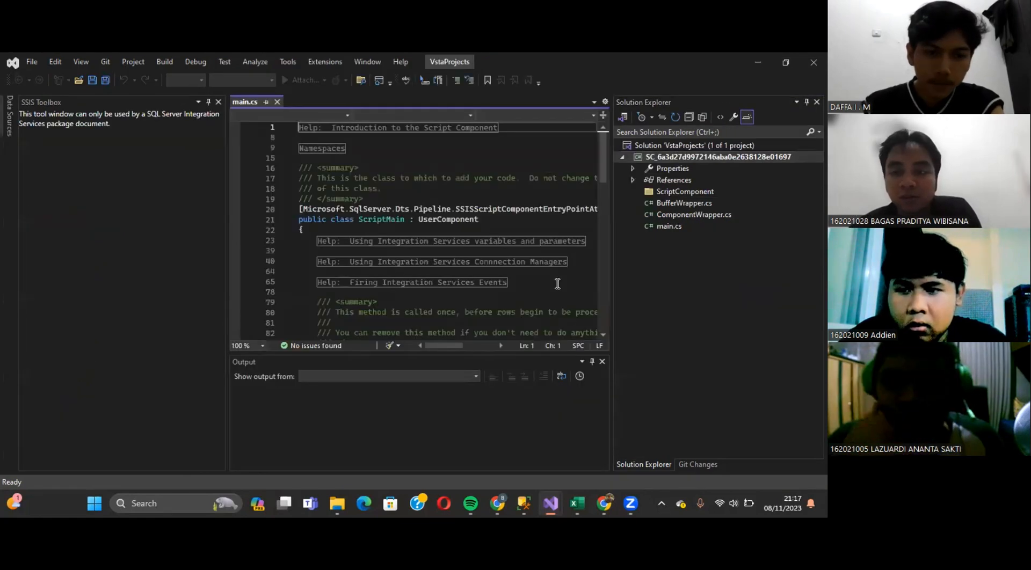
pyautogui.scroll(-20, 557, 284)
pyautogui.scroll(5, 558, 284)
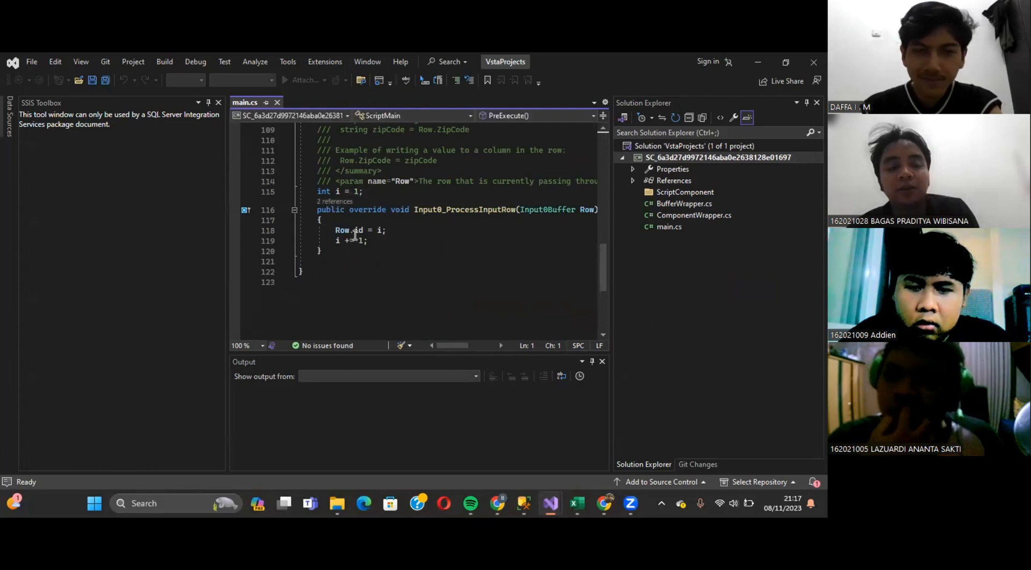
pyautogui.moveTo(350, 237)
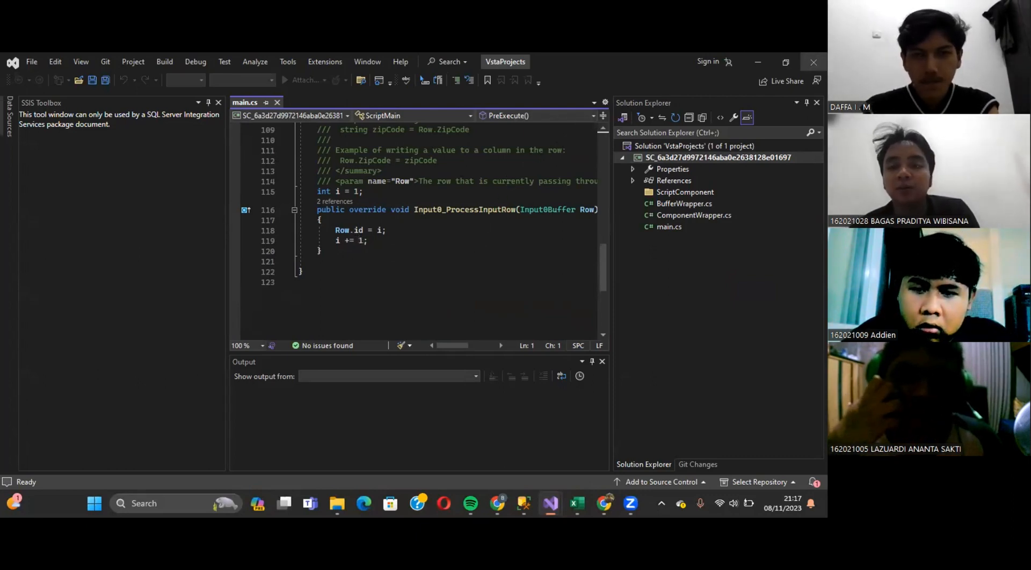
pyautogui.click(813, 62)
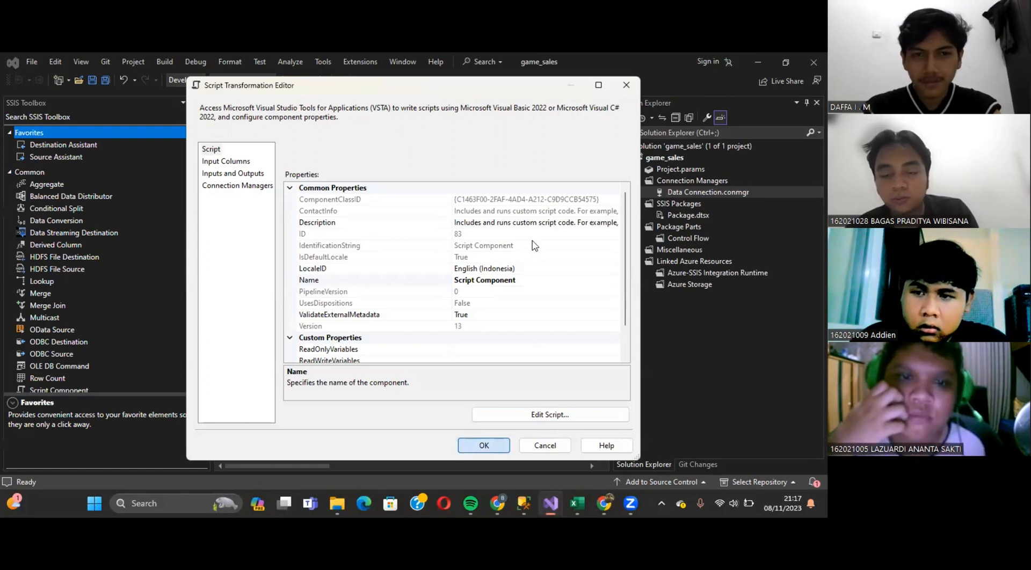
pyautogui.click(484, 446)
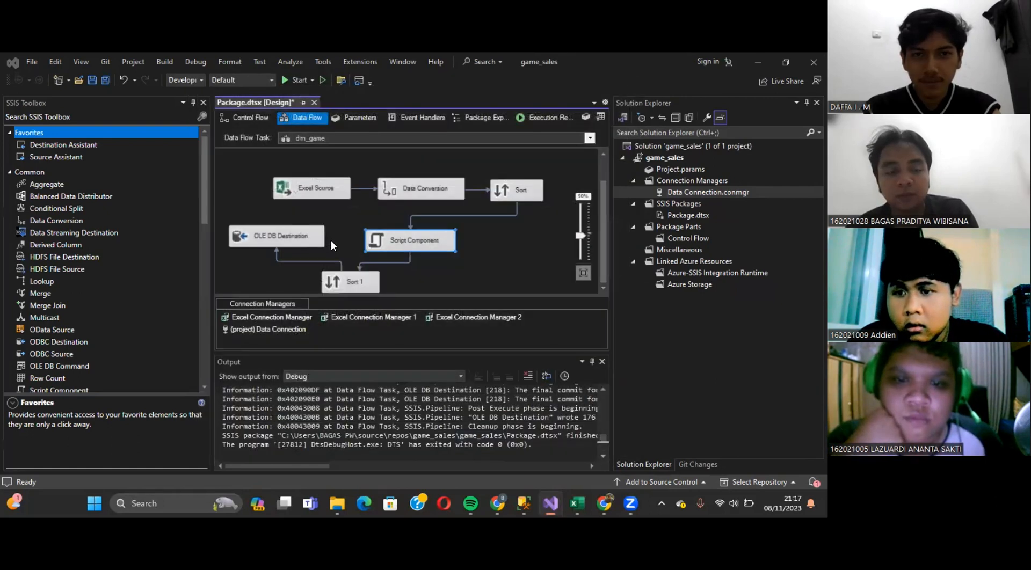
# Review the OLE DB Destination's connection settings, target table and column mappings in the dim_game flow
pyautogui.click(242, 241)
pyautogui.doubleClick(241, 240)
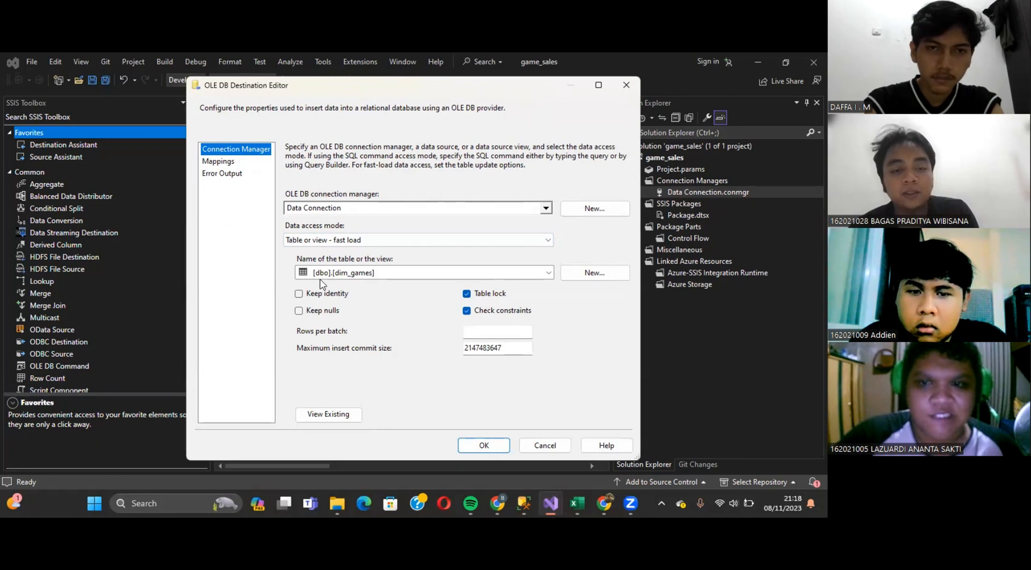
pyautogui.click(232, 161)
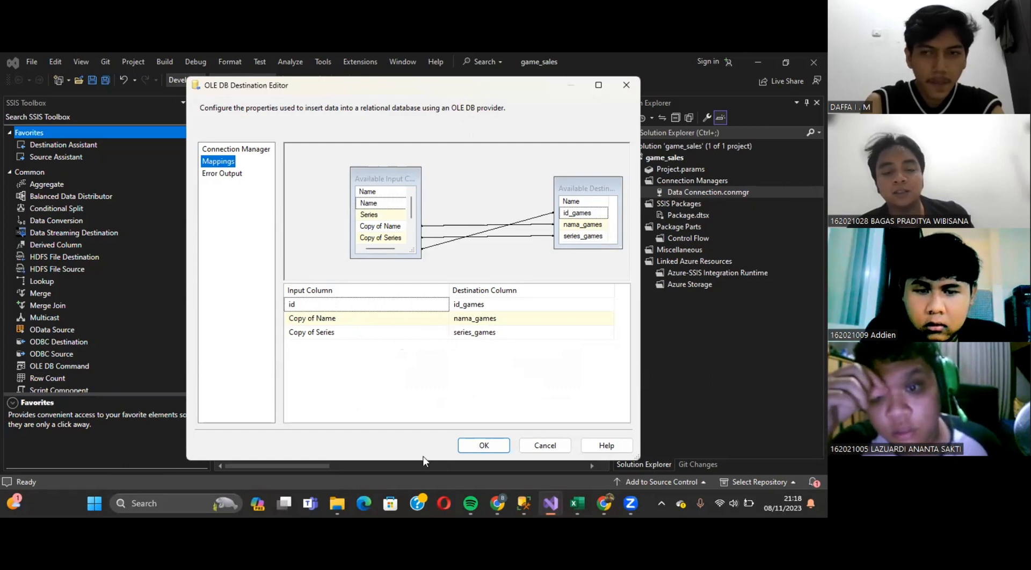
pyautogui.click(484, 446)
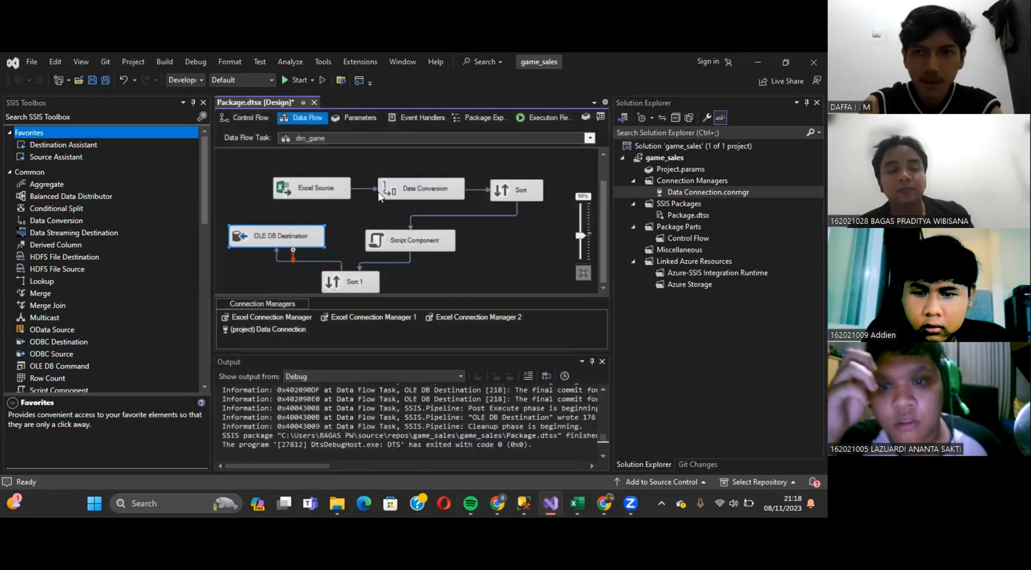
# Open the dim_Waktu data flow and review its Excel Source's connection settings and selected columns
pyautogui.click(252, 118)
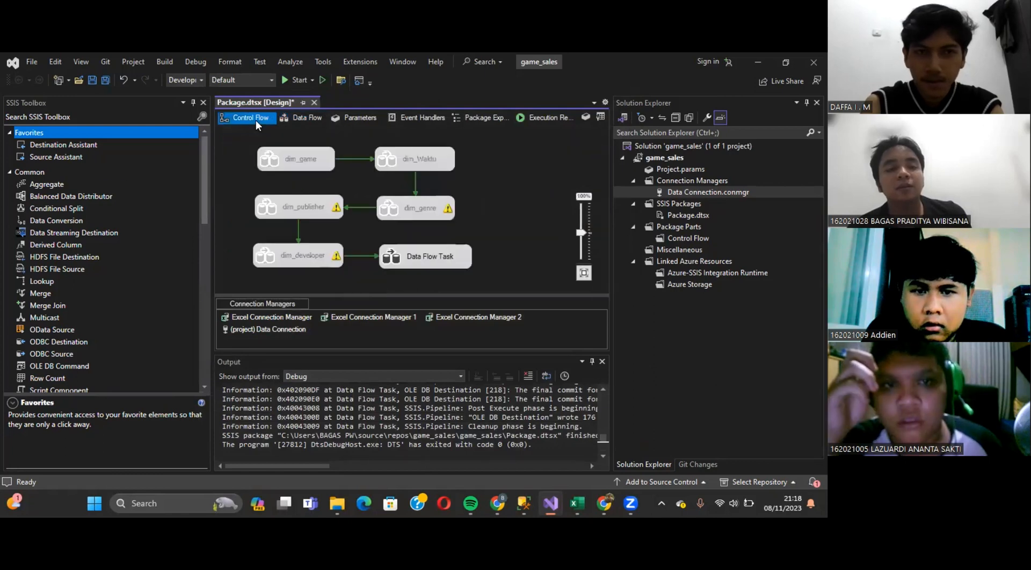
pyautogui.doubleClick(389, 161)
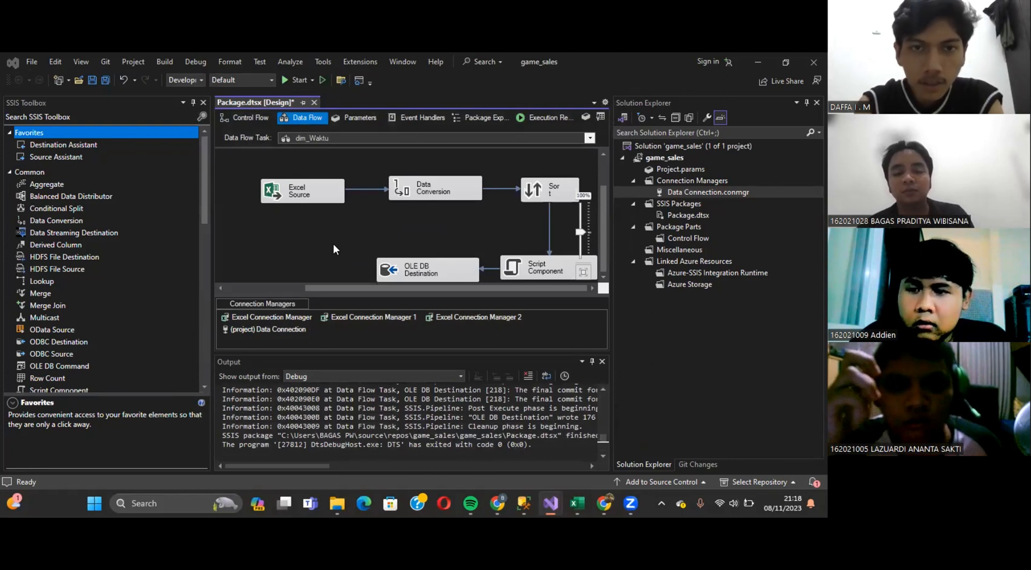
pyautogui.click(272, 199)
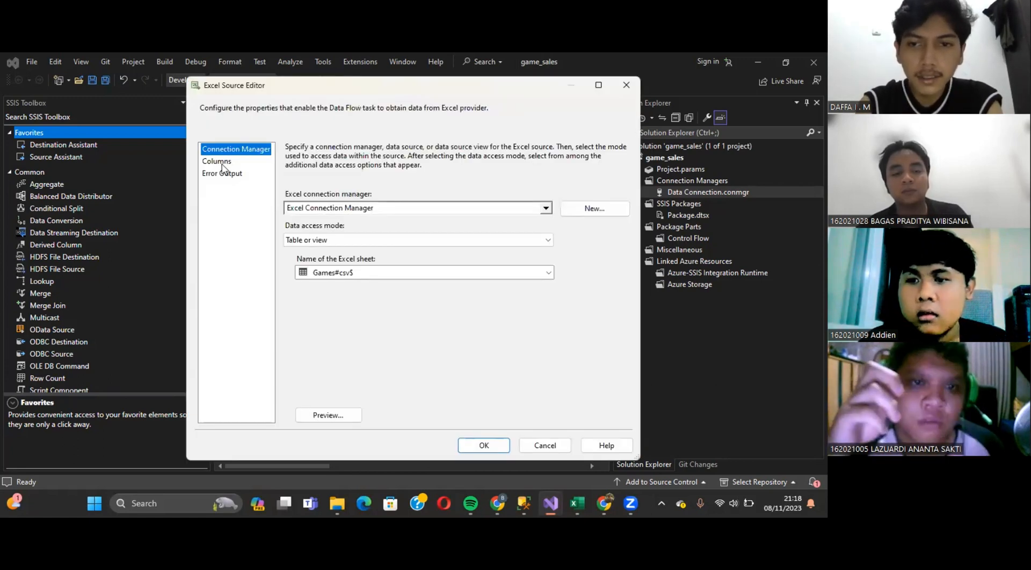
pyautogui.click(222, 164)
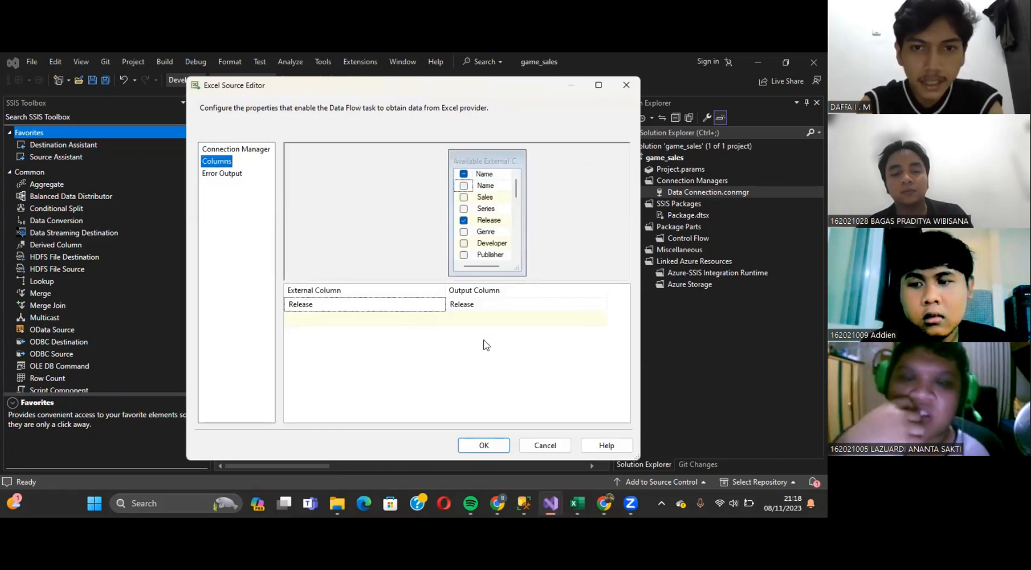
pyautogui.click(483, 445)
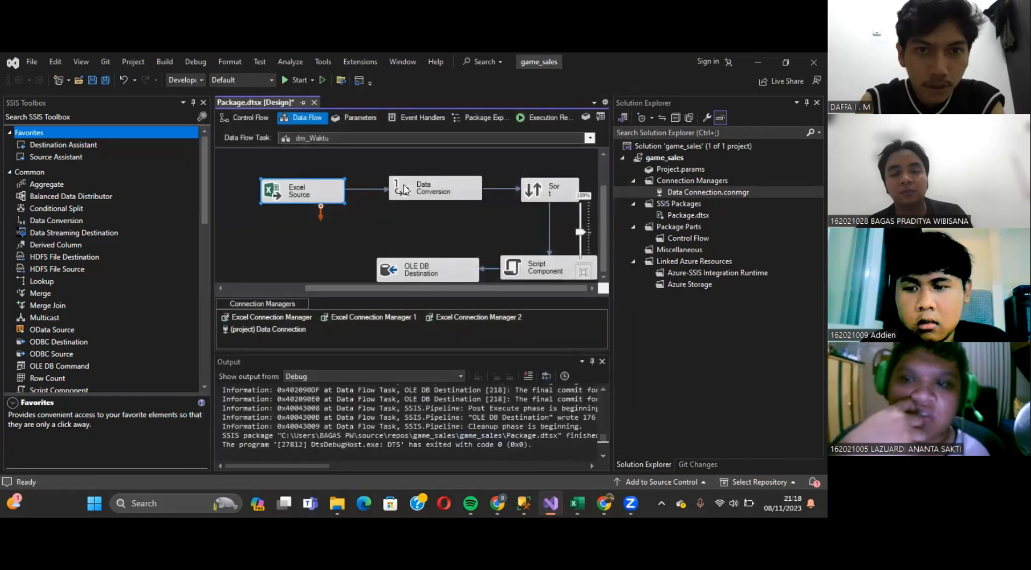
# Review the Data Conversion's column type settings and the Sort's column settings in the dim_Waktu flow
pyautogui.doubleClick(405, 189)
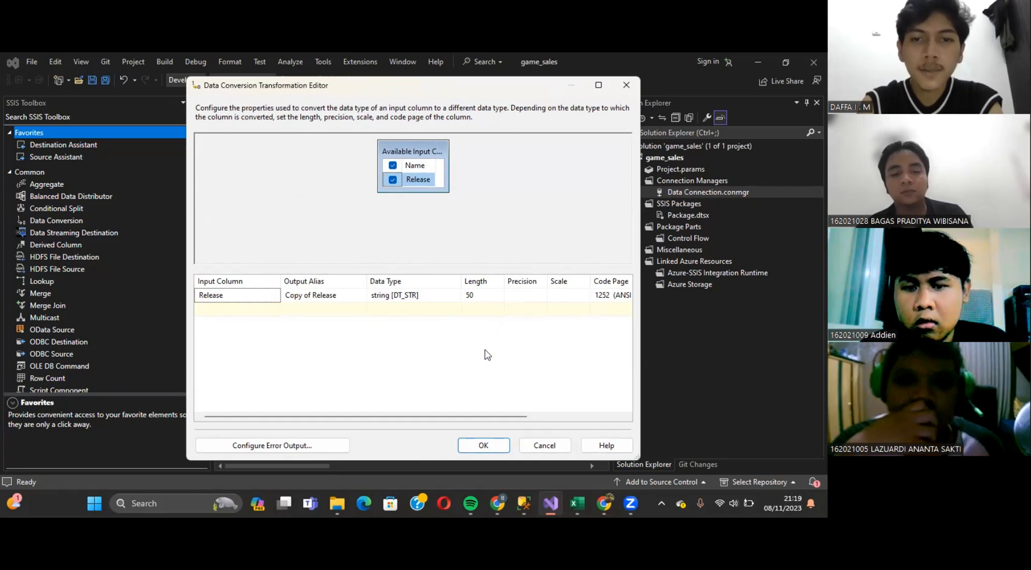
pyautogui.click(497, 447)
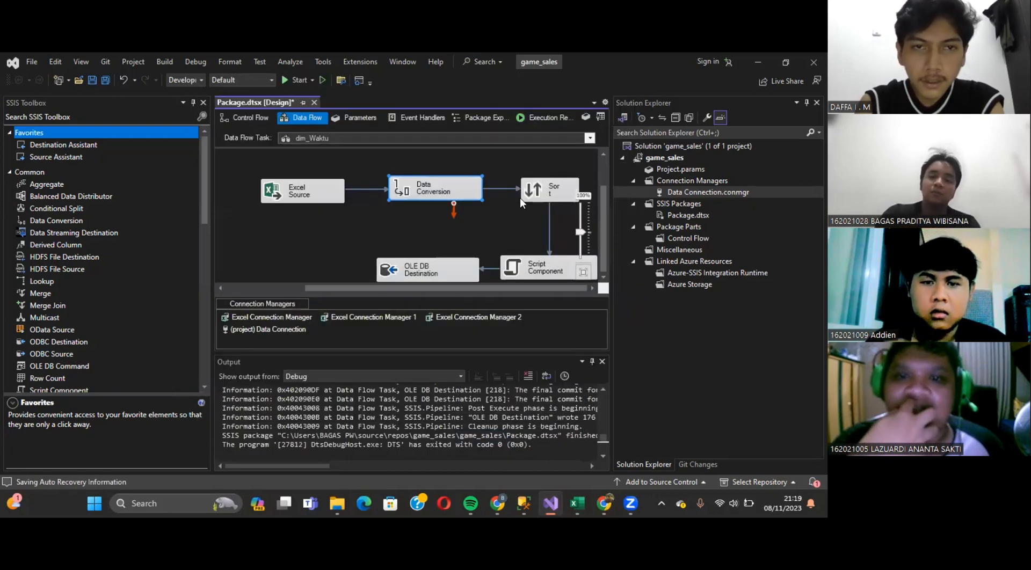
pyautogui.doubleClick(529, 194)
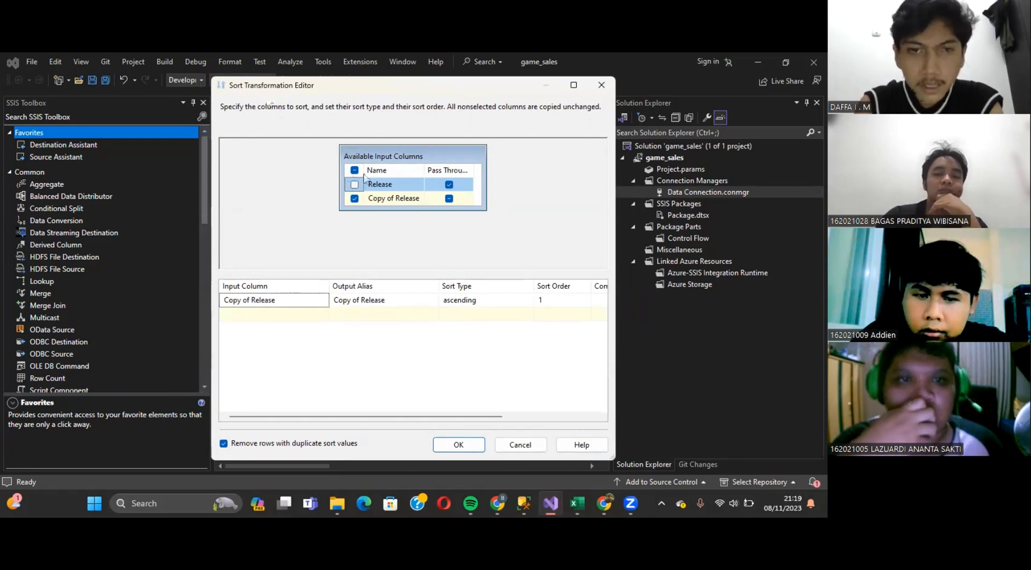
pyautogui.click(459, 445)
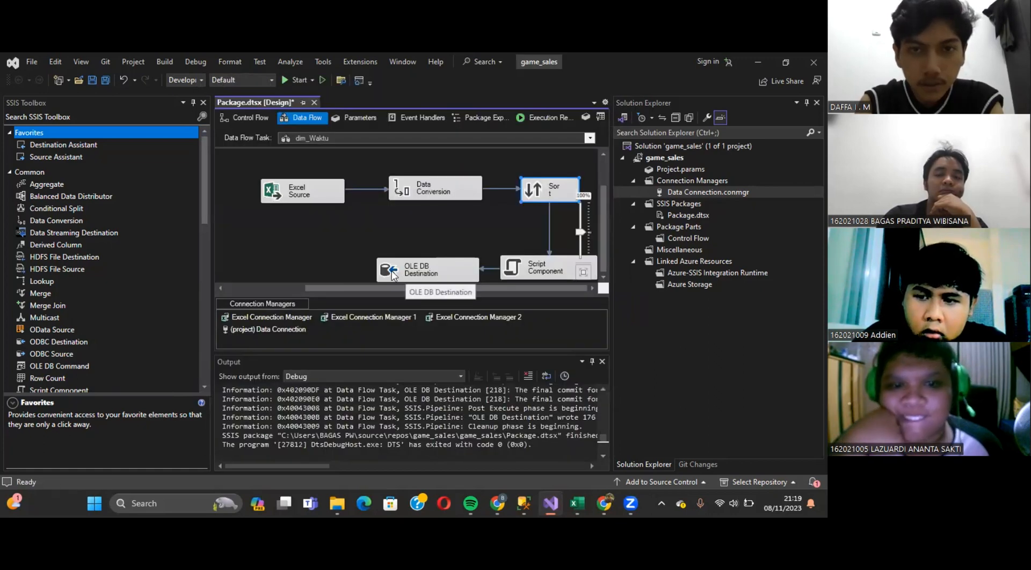
# Review the OLE DB Destination's column mappings, connection settings and target table in the dim_Waktu flow
pyautogui.doubleClick(394, 275)
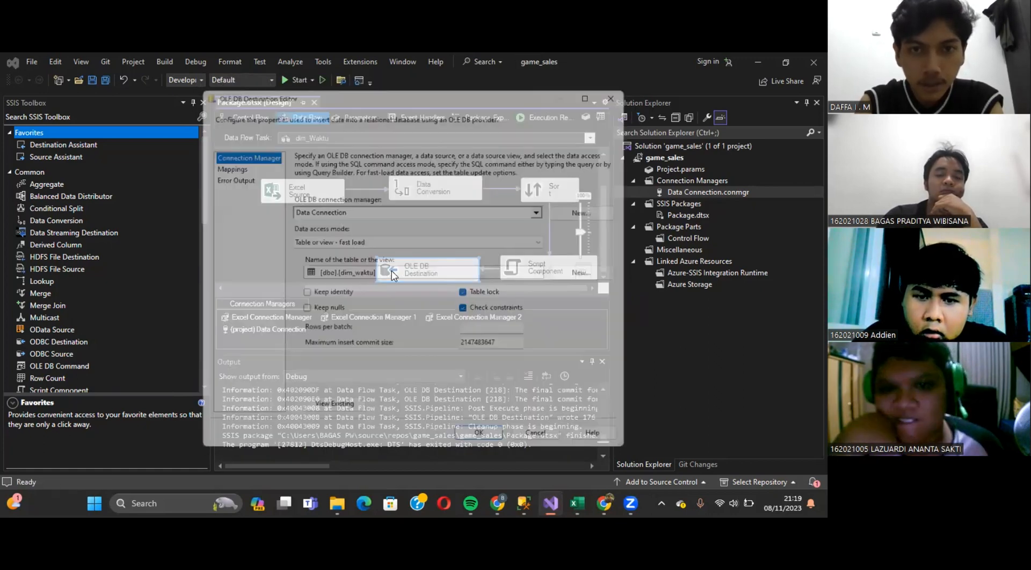
pyautogui.click(228, 164)
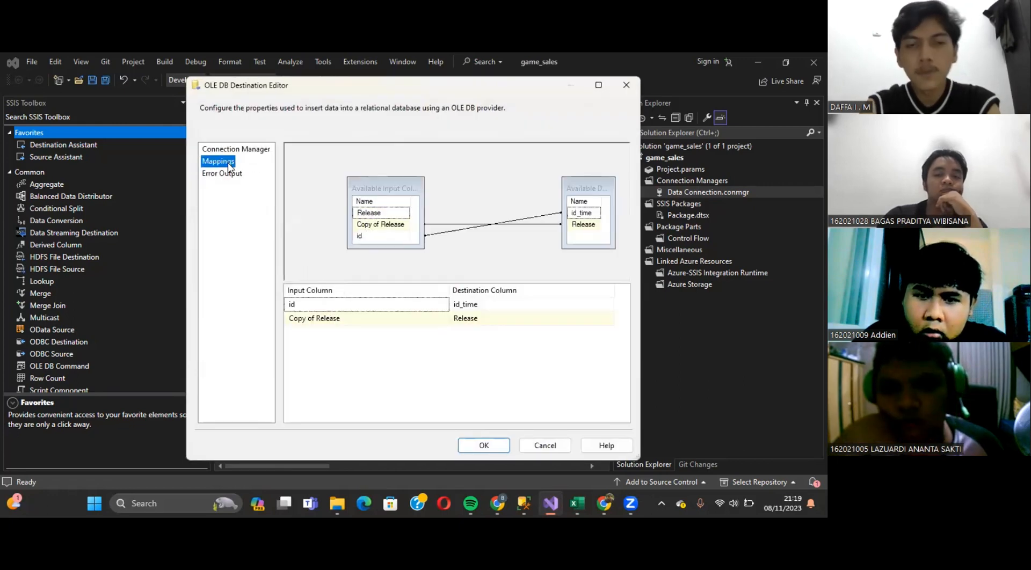
pyautogui.click(232, 150)
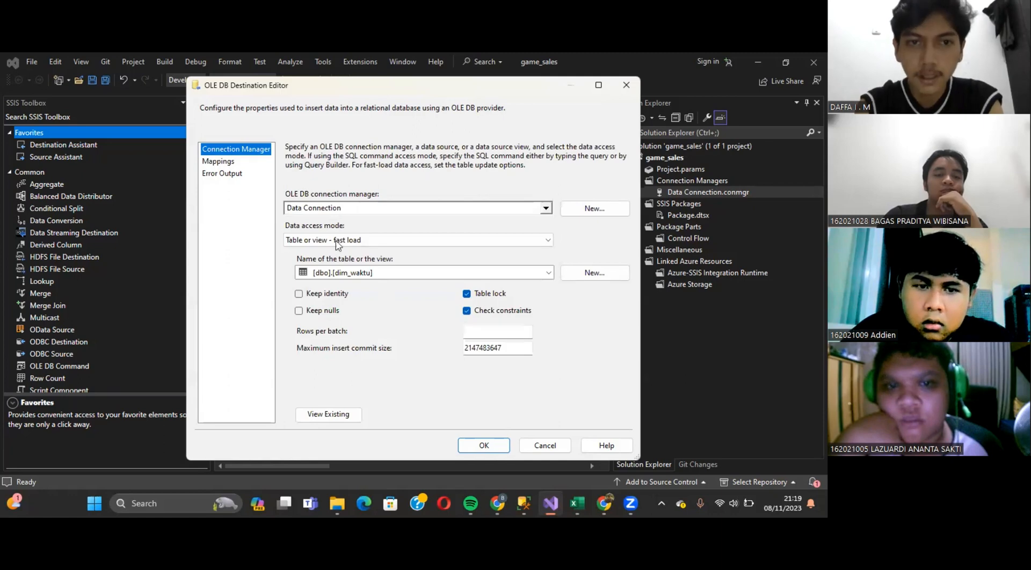
pyautogui.click(232, 164)
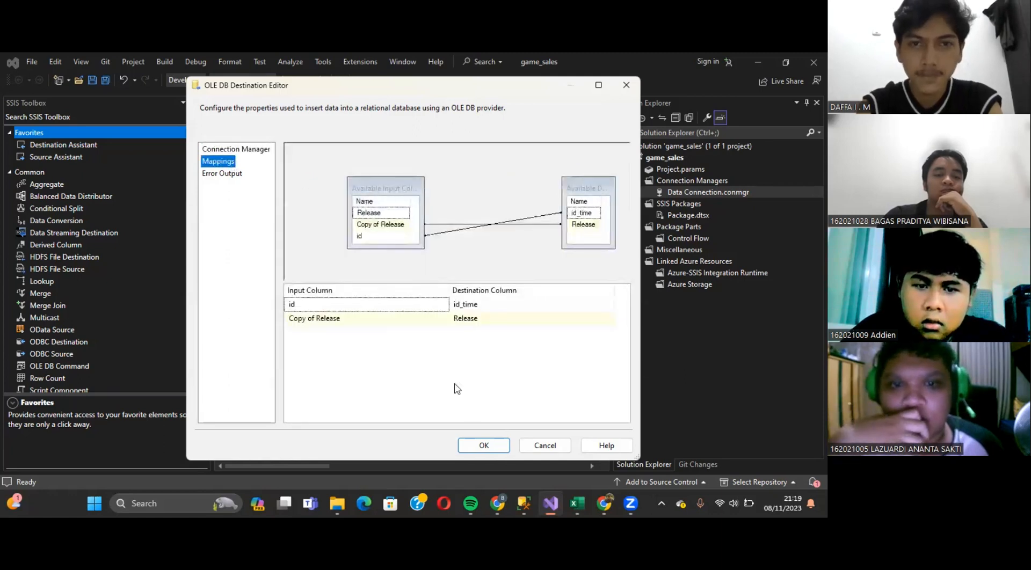
pyautogui.click(484, 443)
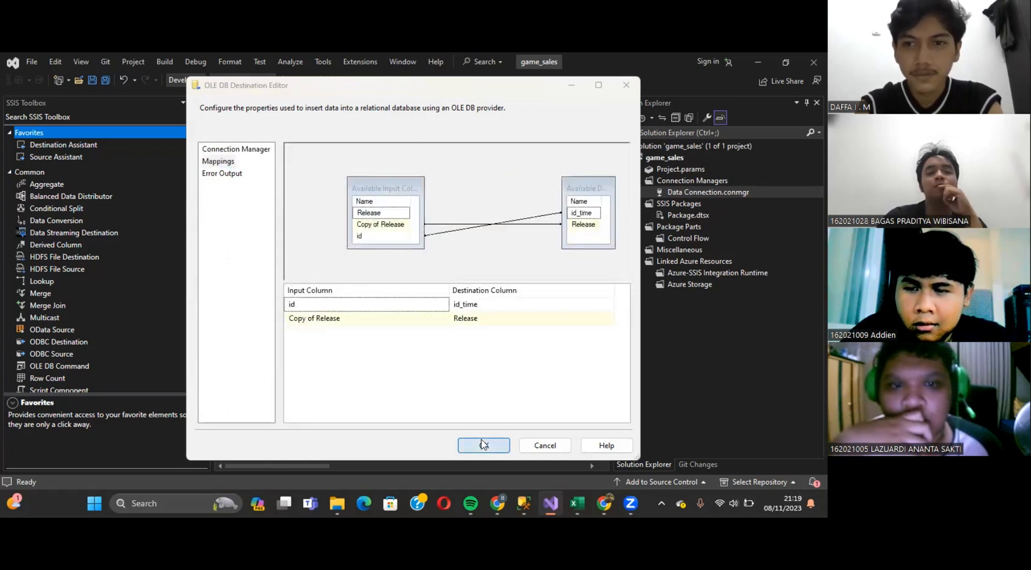
# Open the dim_genre data flow and review its Excel Source's connection settings and selected columns
pyautogui.click(255, 124)
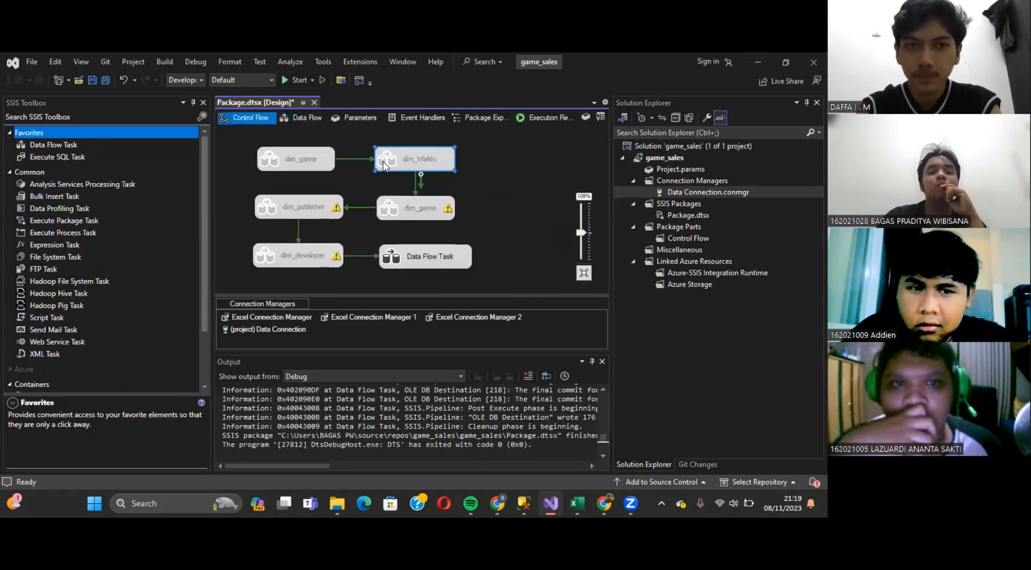
pyautogui.doubleClick(392, 204)
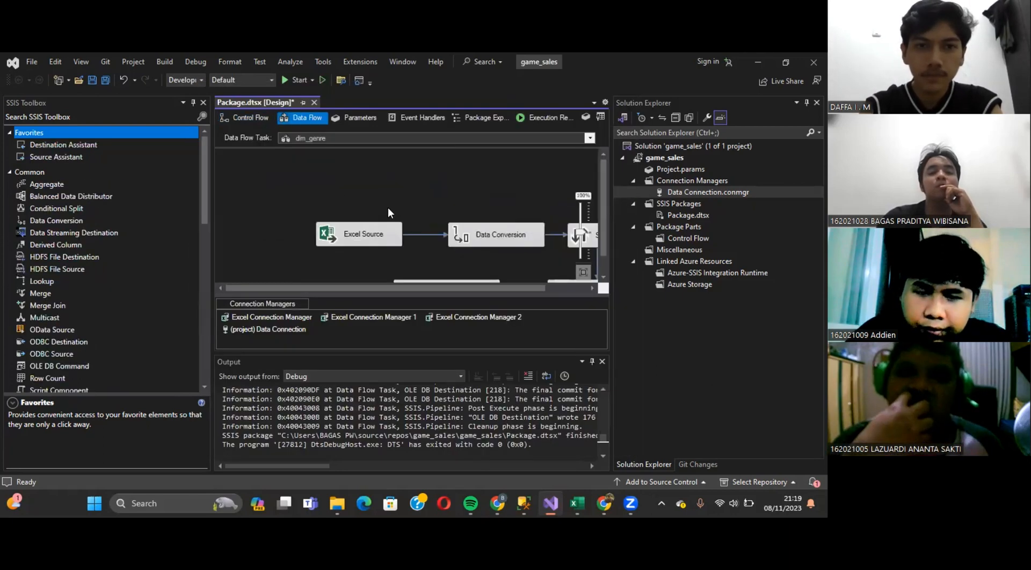
pyautogui.scroll(-1, 381, 215)
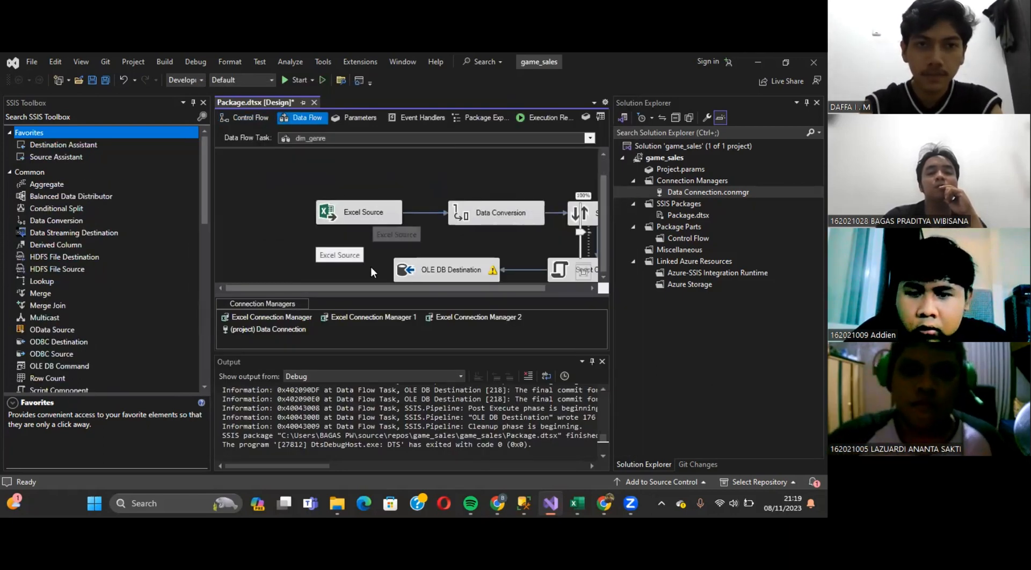
pyautogui.moveTo(380, 290); pyautogui.dragTo(427, 291)
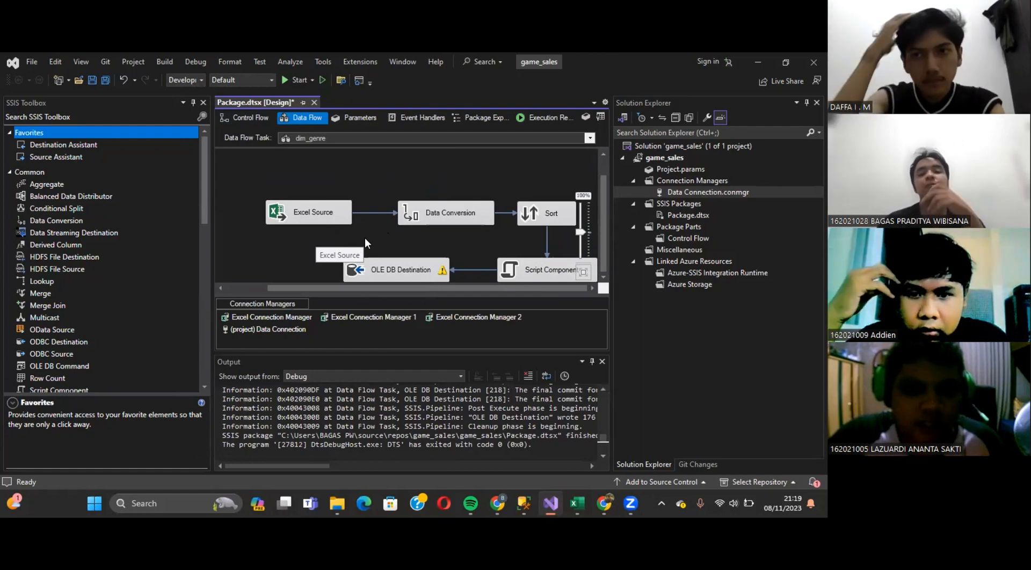
pyautogui.doubleClick(283, 215)
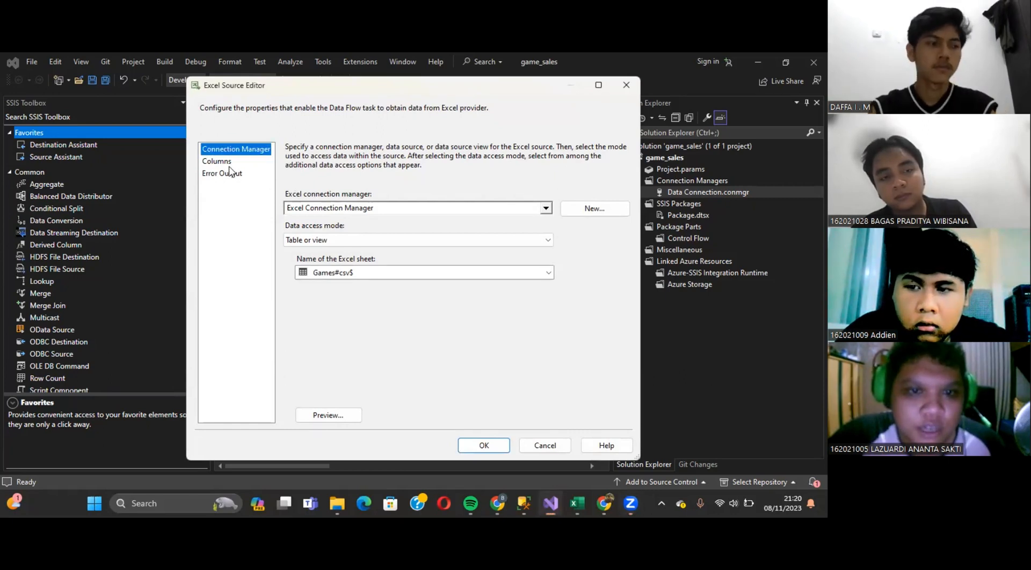
pyautogui.click(225, 165)
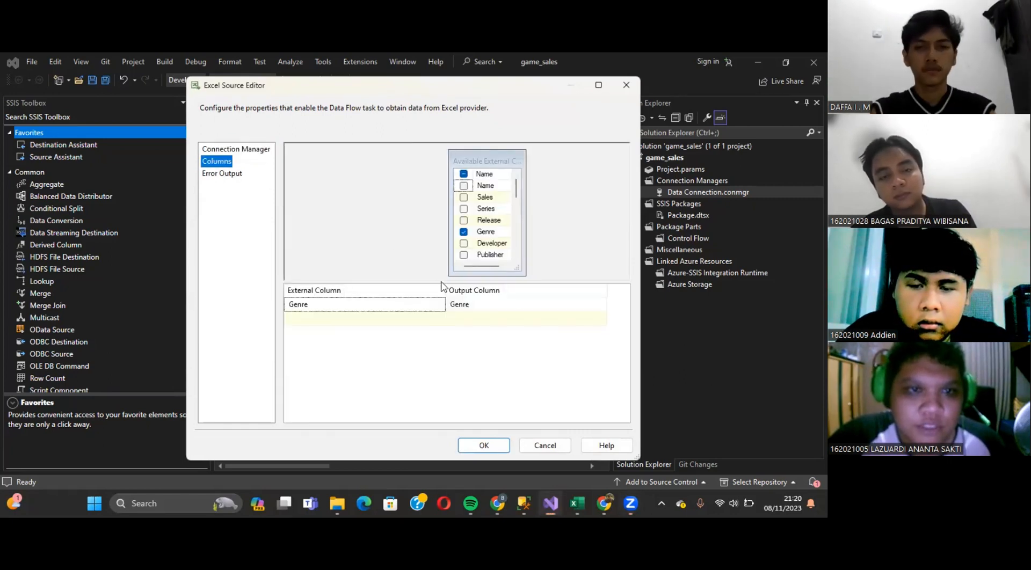
pyautogui.click(484, 446)
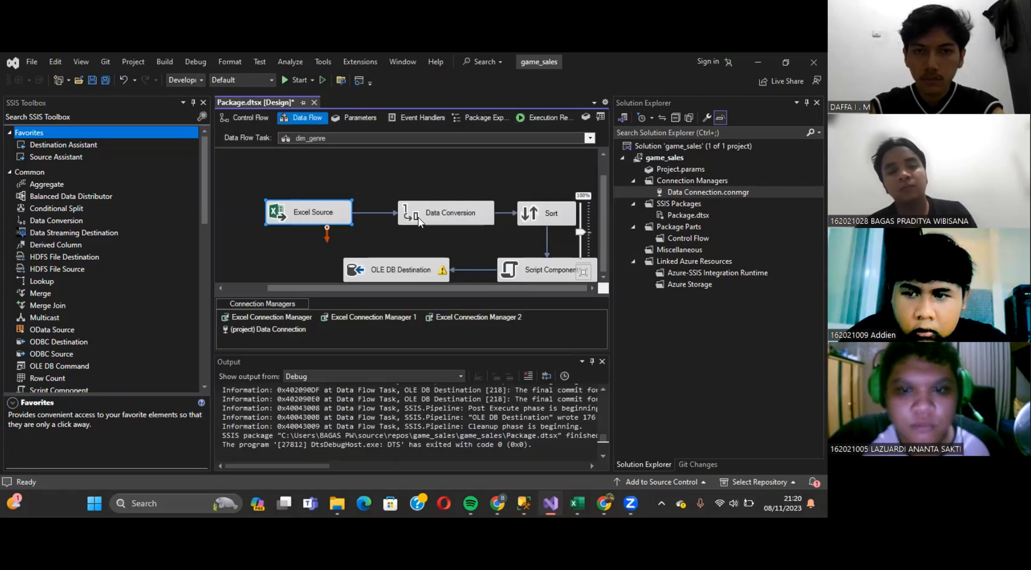
# Review the Data Conversion's column type settings and the Sort's column settings in the dim_genre flow
pyautogui.doubleClick(419, 219)
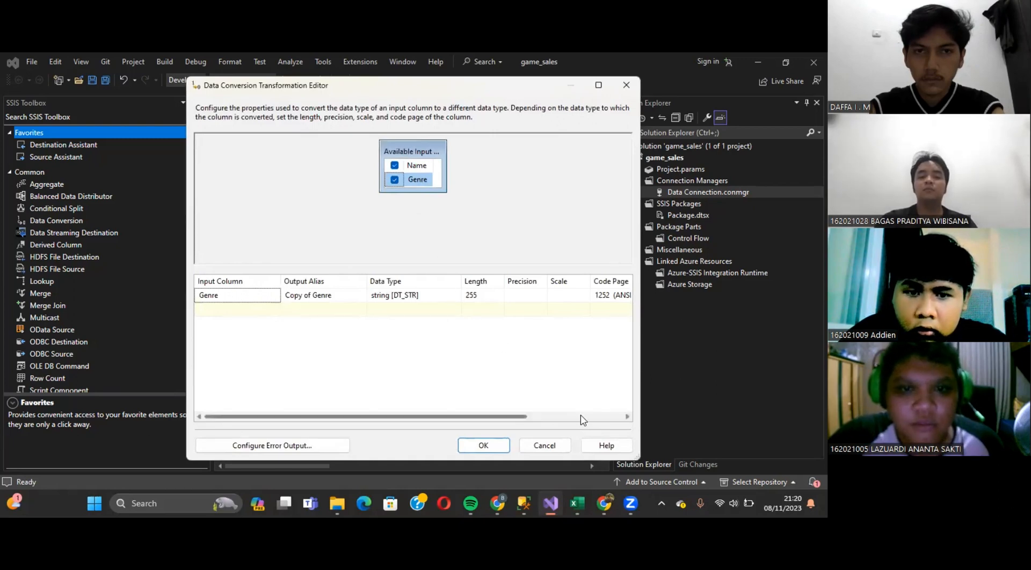
pyautogui.click(499, 447)
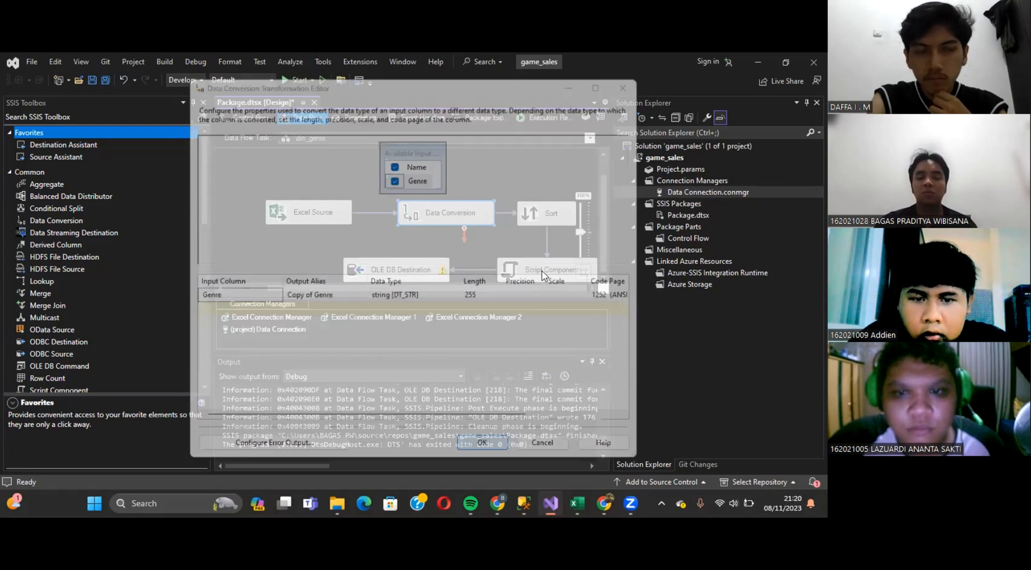
pyautogui.doubleClick(532, 220)
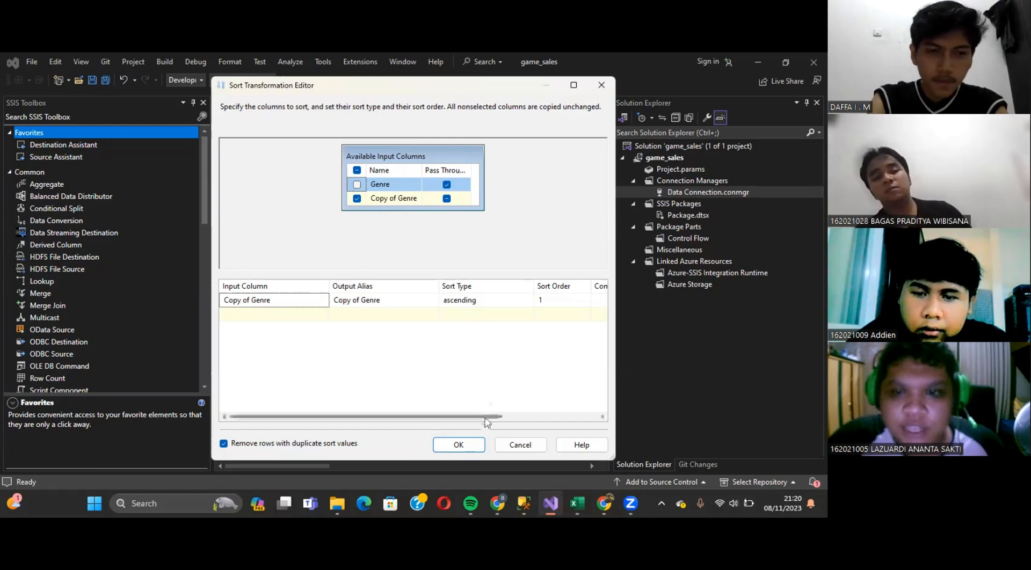
pyautogui.click(461, 445)
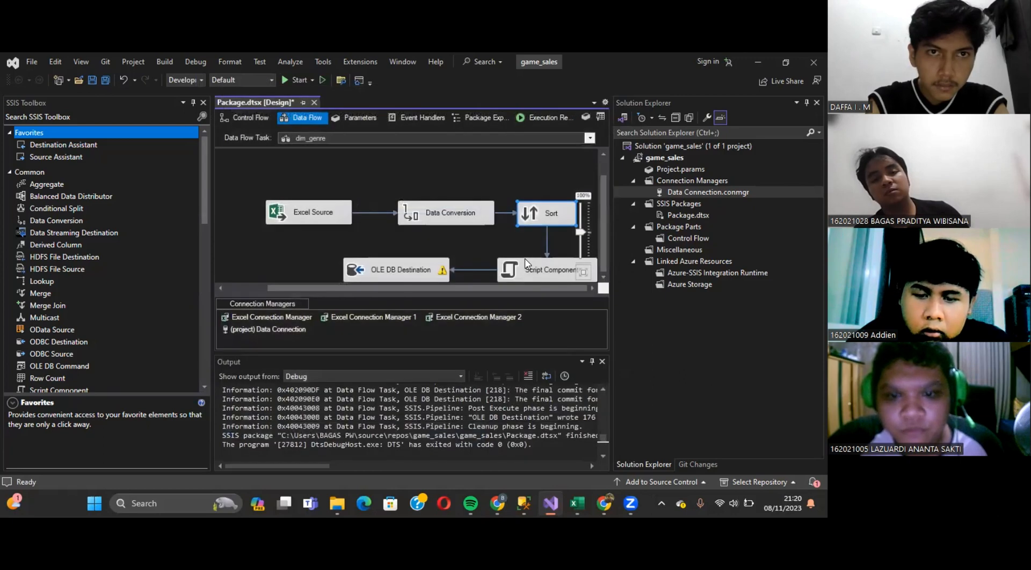
# Review the OLE DB Destination's connection settings, target table and column mappings in the dim_genre flow
pyautogui.click(355, 272)
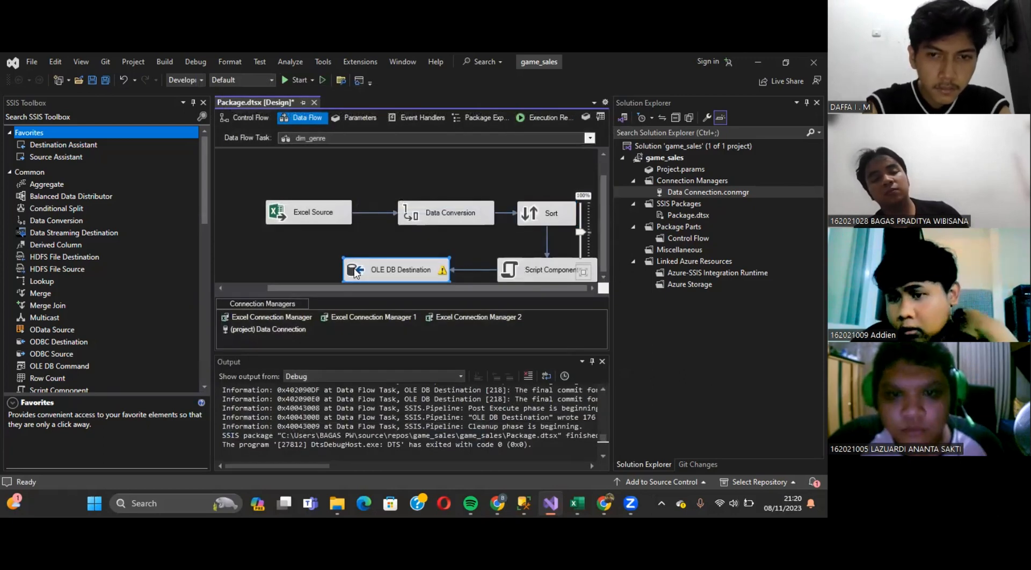
pyautogui.doubleClick(354, 272)
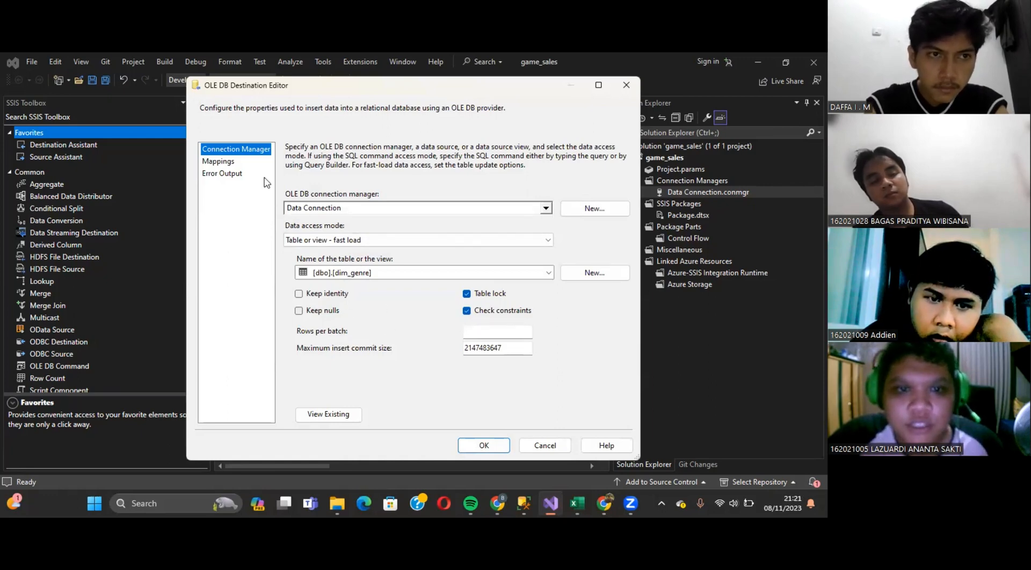
pyautogui.click(225, 164)
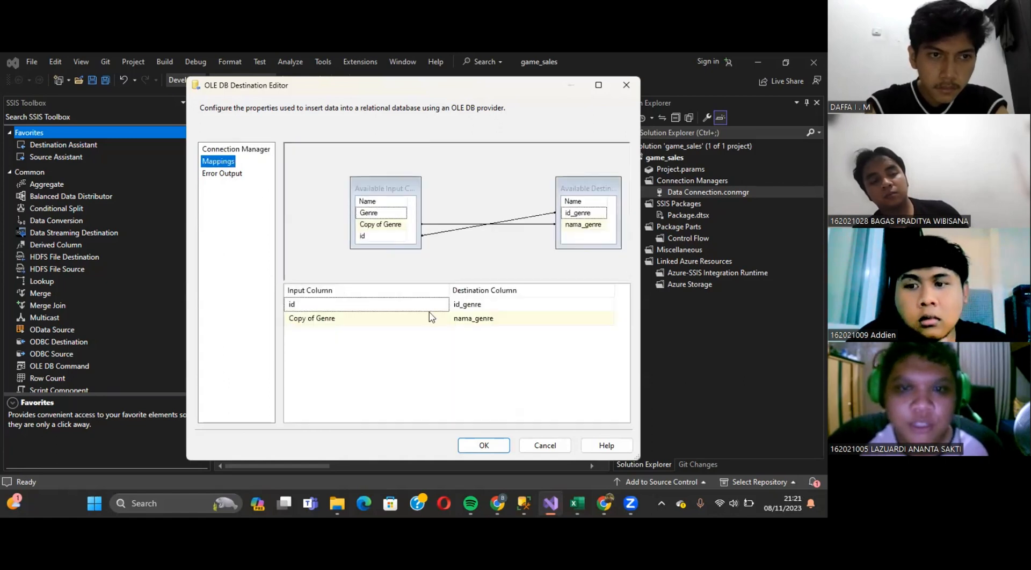
pyautogui.click(484, 445)
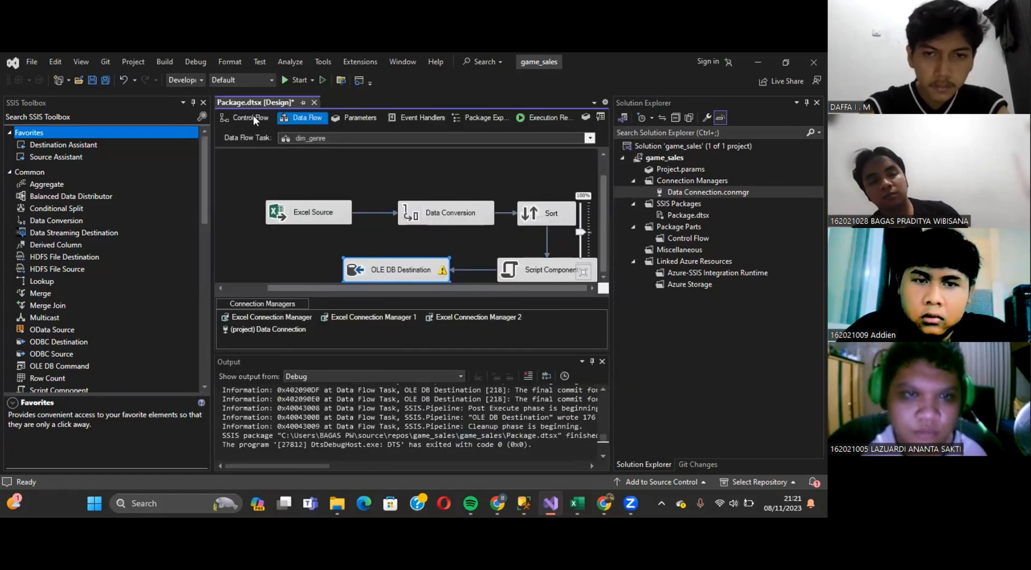
# Open the dim_publisher data flow and review its Excel Source's connection settings and selected columns
pyautogui.click(255, 120)
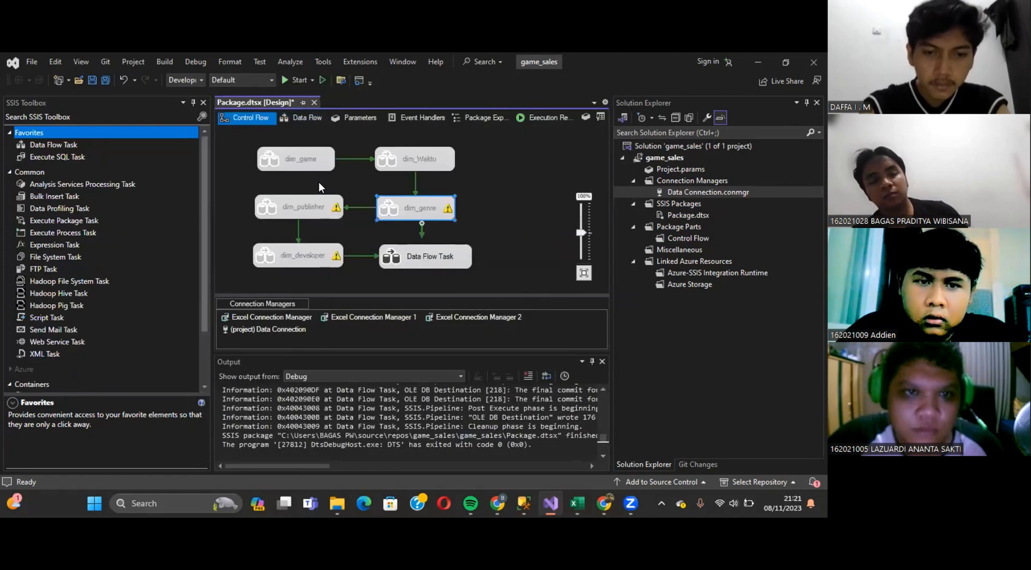
pyautogui.click(274, 209)
pyautogui.doubleClick(274, 207)
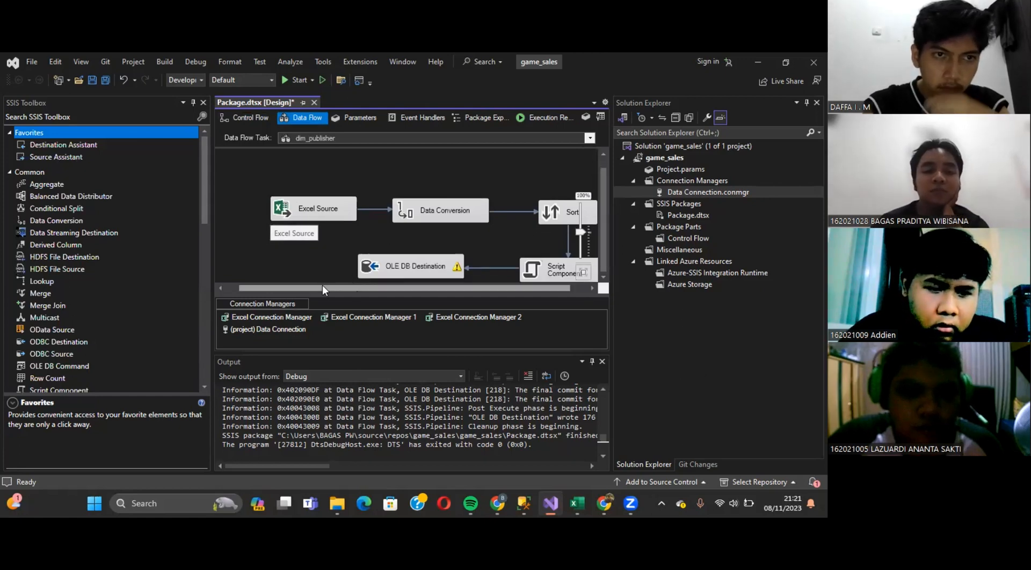
pyautogui.moveTo(346, 288); pyautogui.dragTo(363, 287)
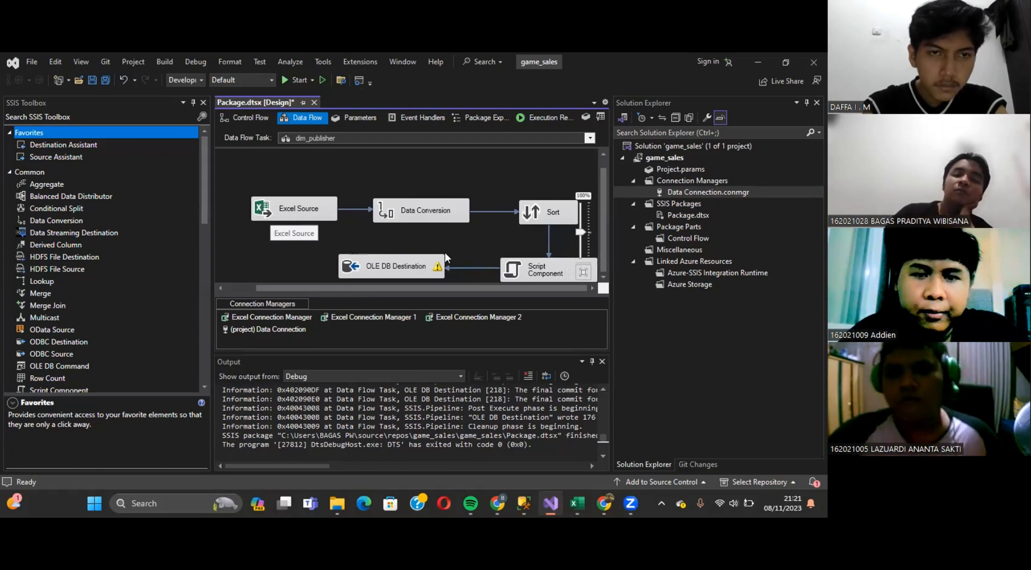
pyautogui.click(258, 215)
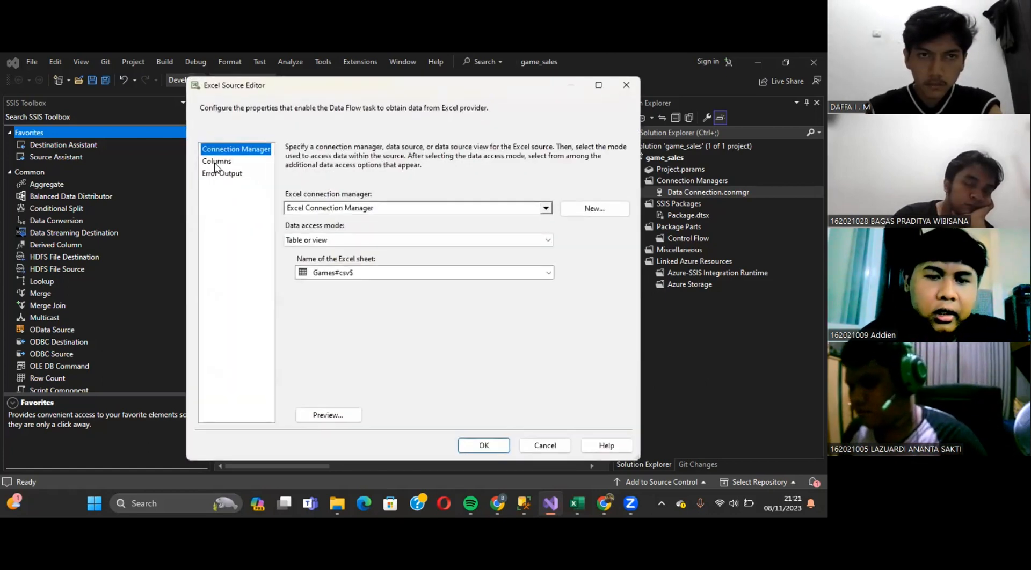
pyautogui.click(217, 162)
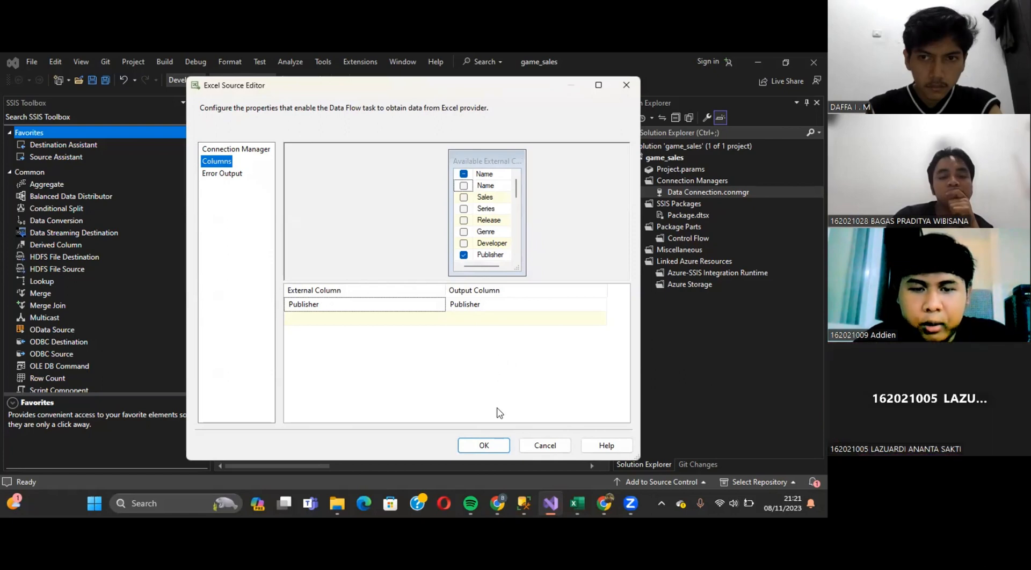
pyautogui.click(493, 446)
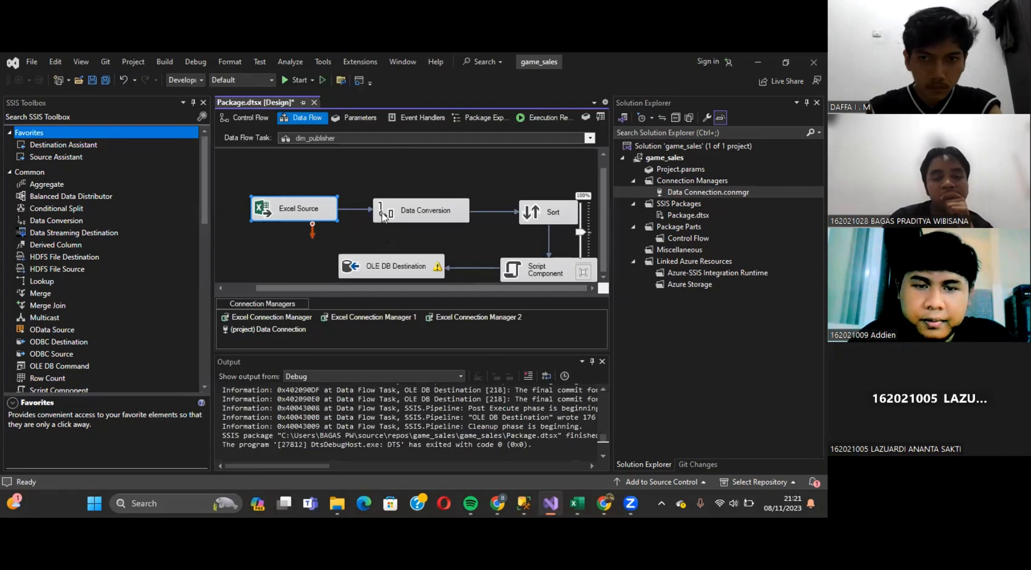
# Review the Data Conversion's column type settings and the Sort's column settings in the dim_publisher flow
pyautogui.doubleClick(383, 217)
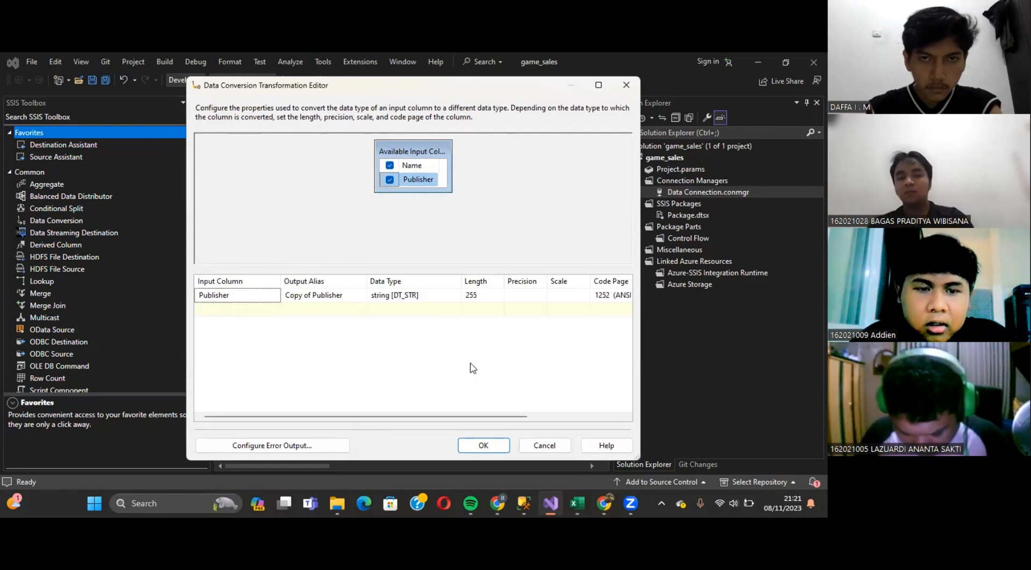
pyautogui.click(482, 447)
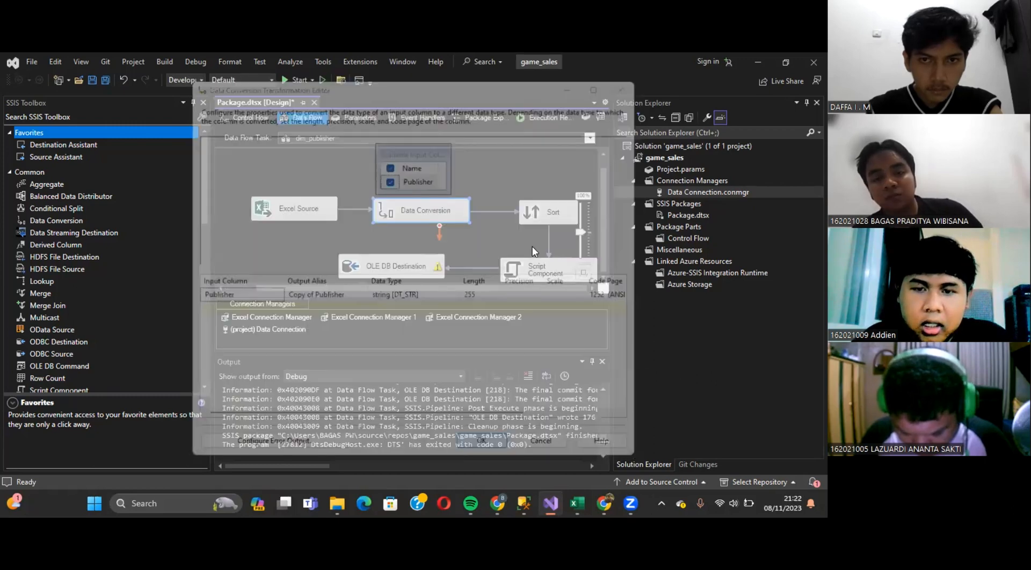
pyautogui.click(535, 219)
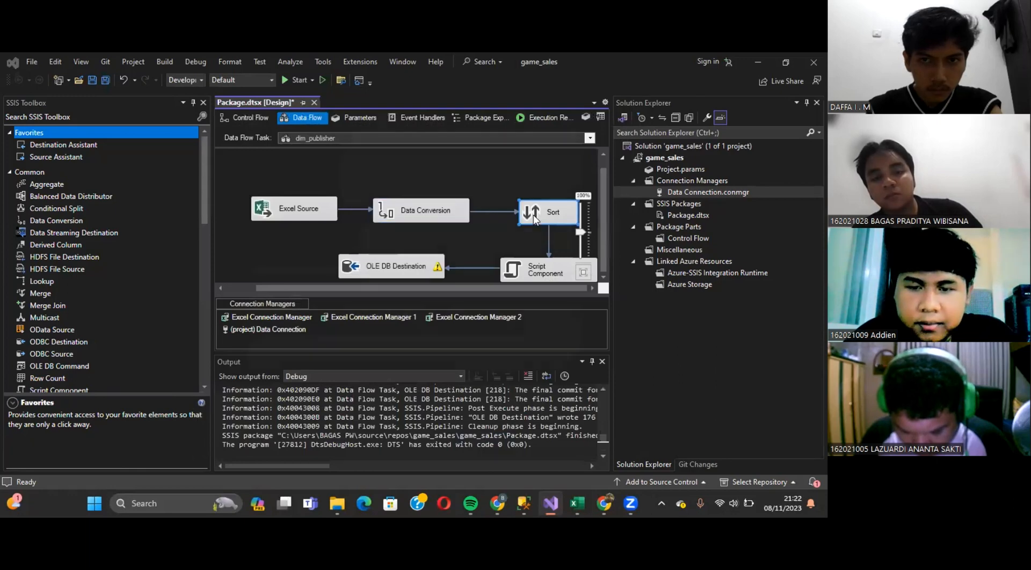
pyautogui.doubleClick(535, 219)
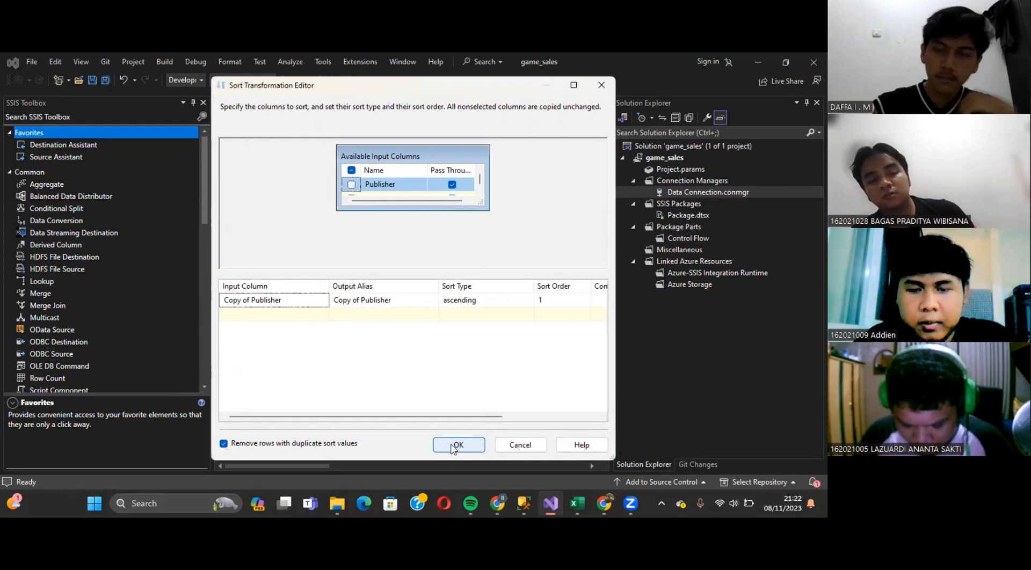
pyautogui.click(455, 446)
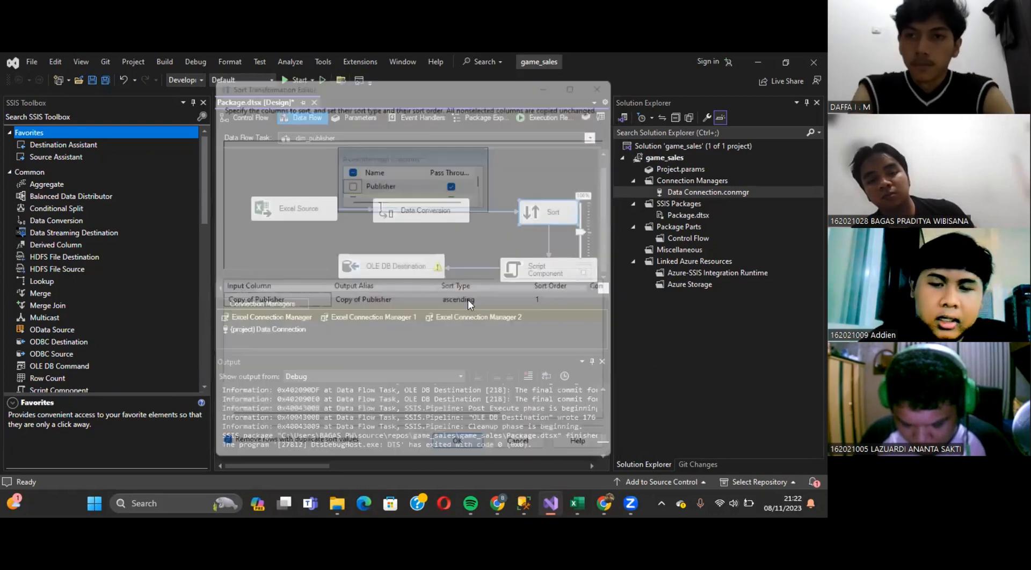
# Review the OLE DB Destination's connection settings, target table and column mappings in the dim_publisher flow
pyautogui.doubleClick(366, 265)
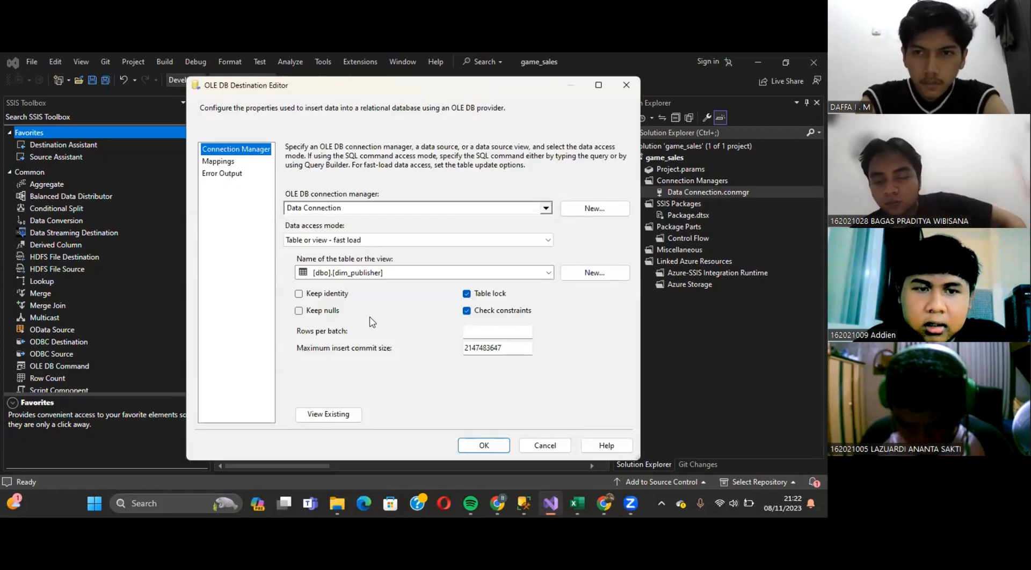
pyautogui.click(231, 163)
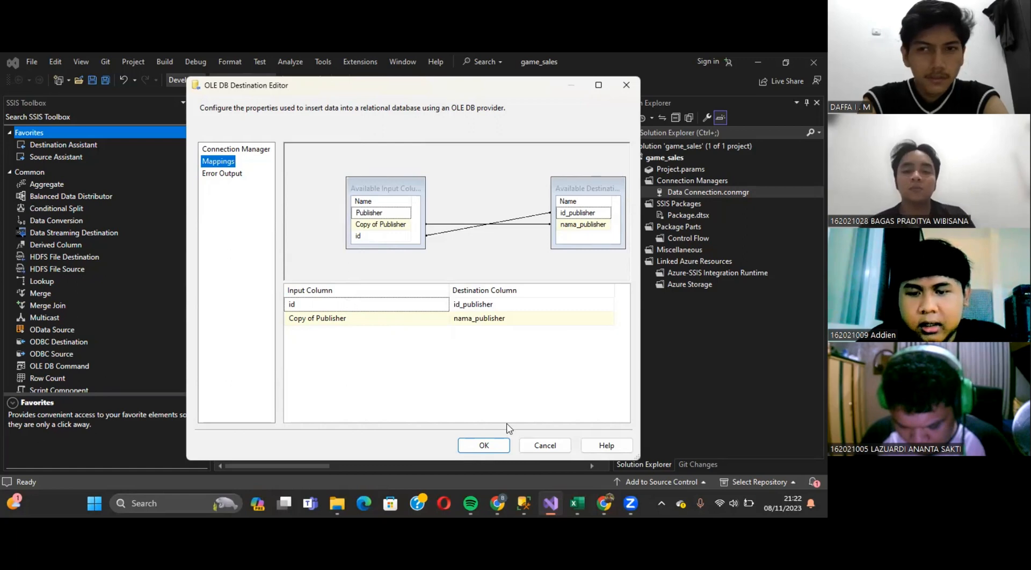
pyautogui.click(491, 447)
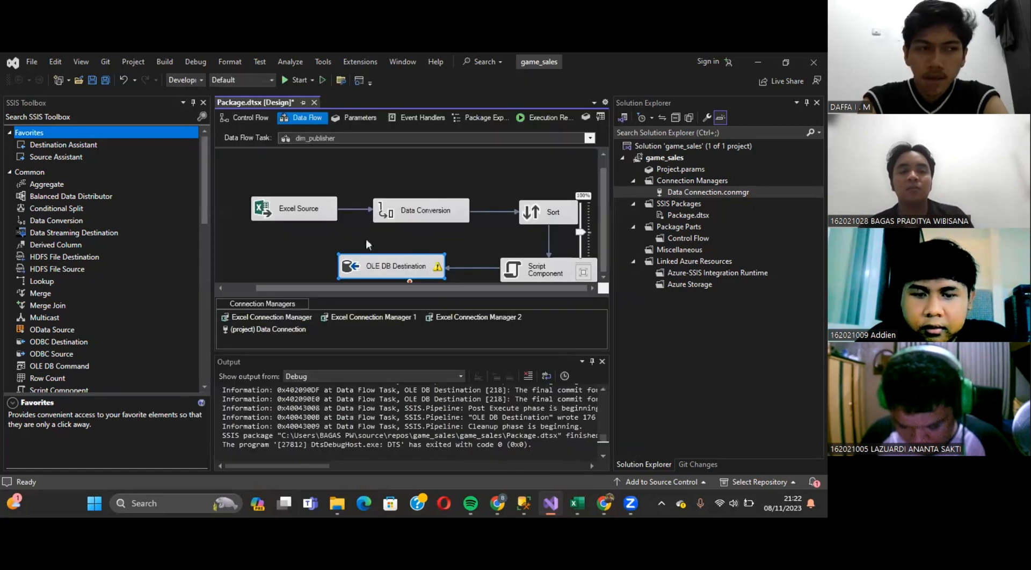
# Open the dim_developer data flow and review its Excel Source's connection settings and selected columns
pyautogui.click(249, 117)
pyautogui.doubleClick(265, 261)
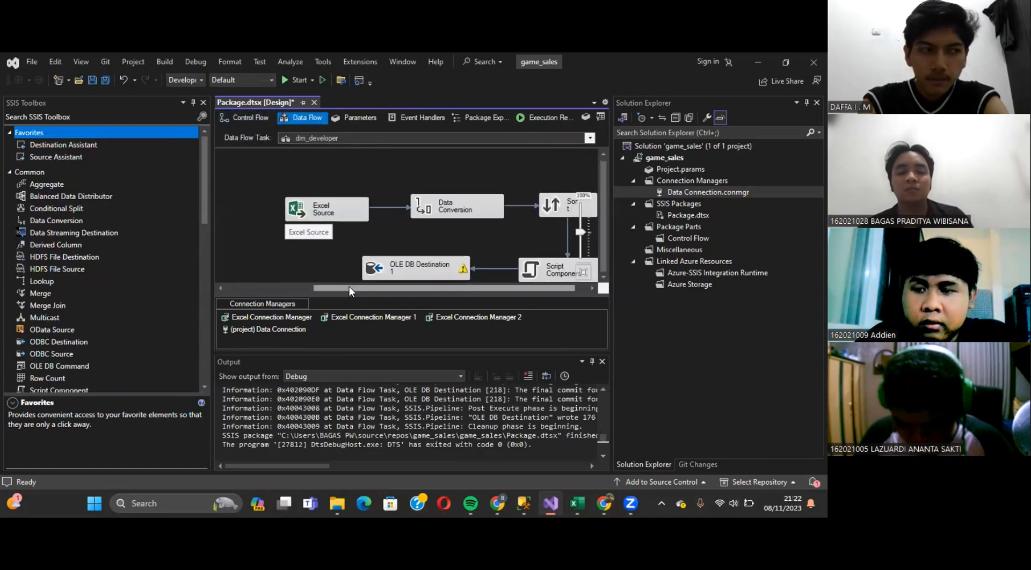
pyautogui.moveTo(373, 288); pyautogui.dragTo(385, 291)
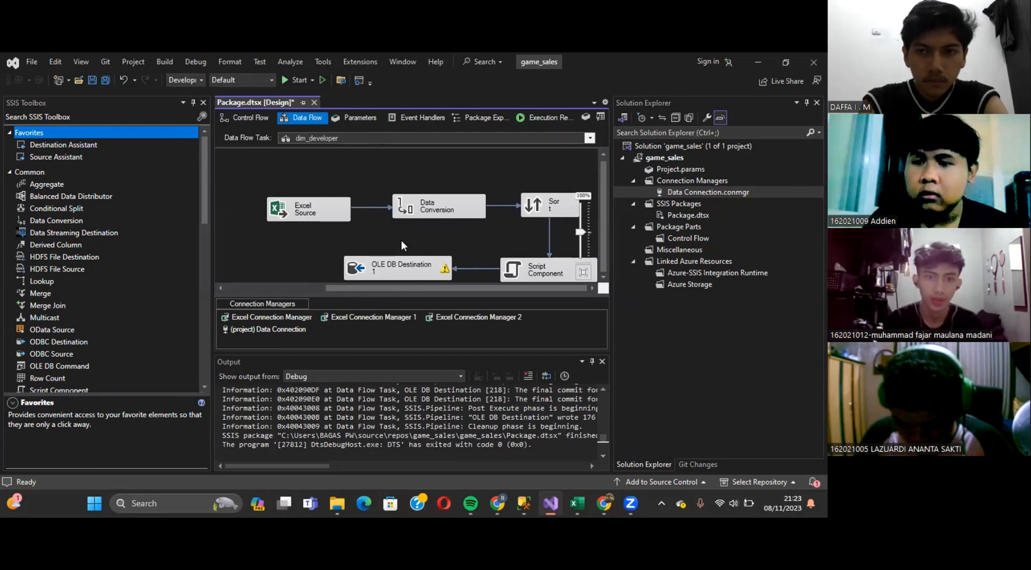
pyautogui.doubleClick(275, 208)
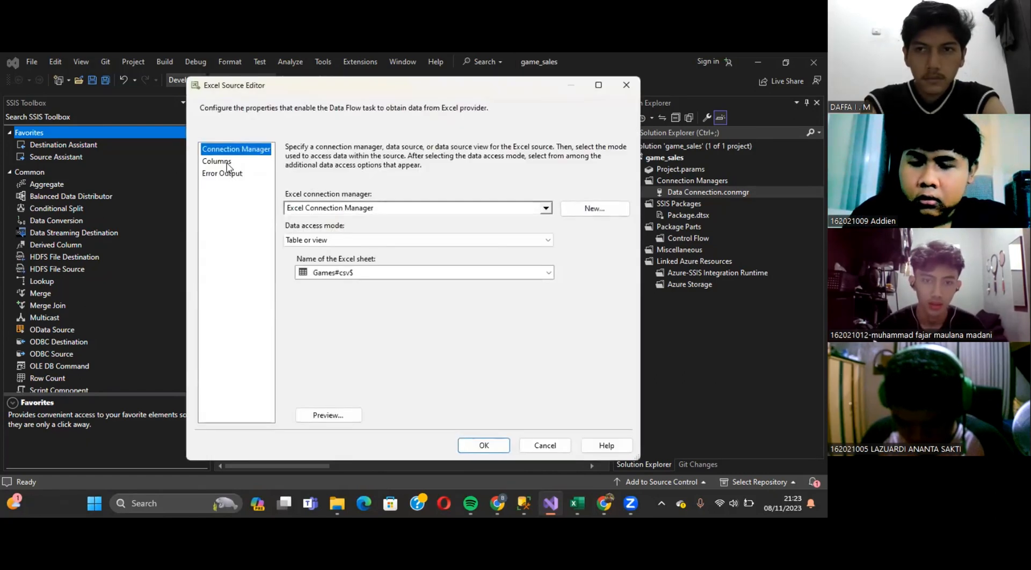
pyautogui.click(217, 161)
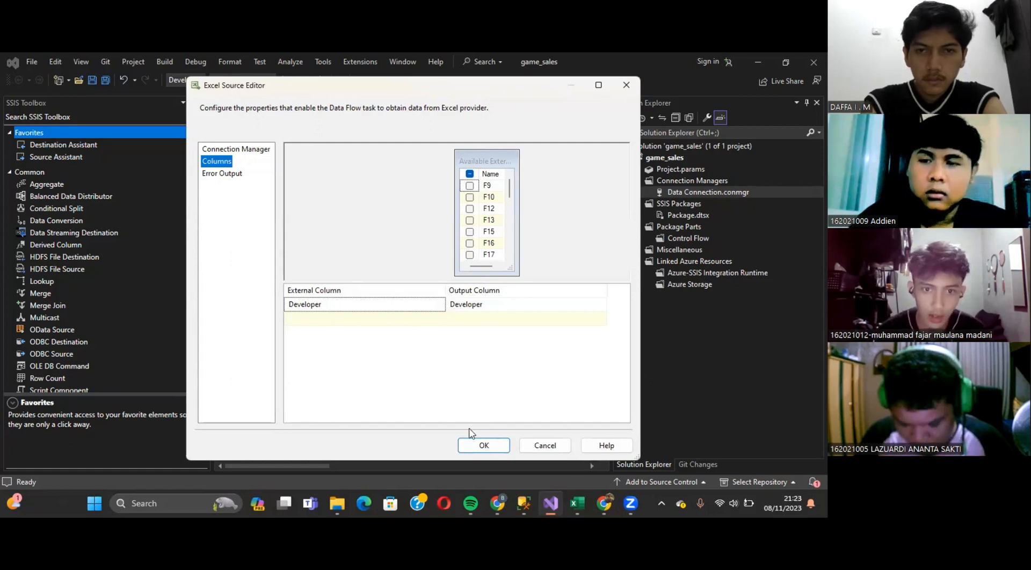
pyautogui.scroll(-3, 490, 226)
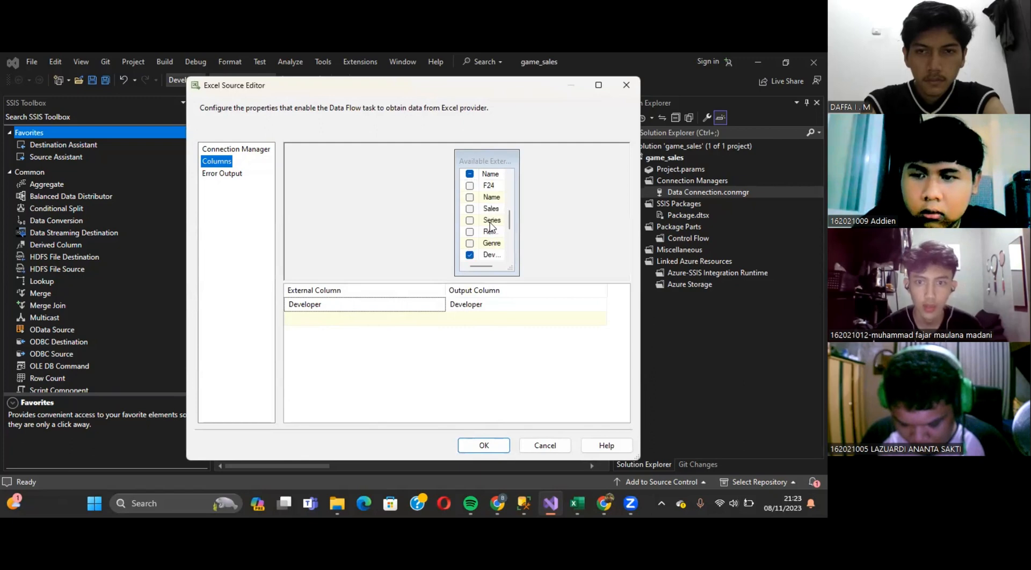
pyautogui.scroll(-1, 490, 226)
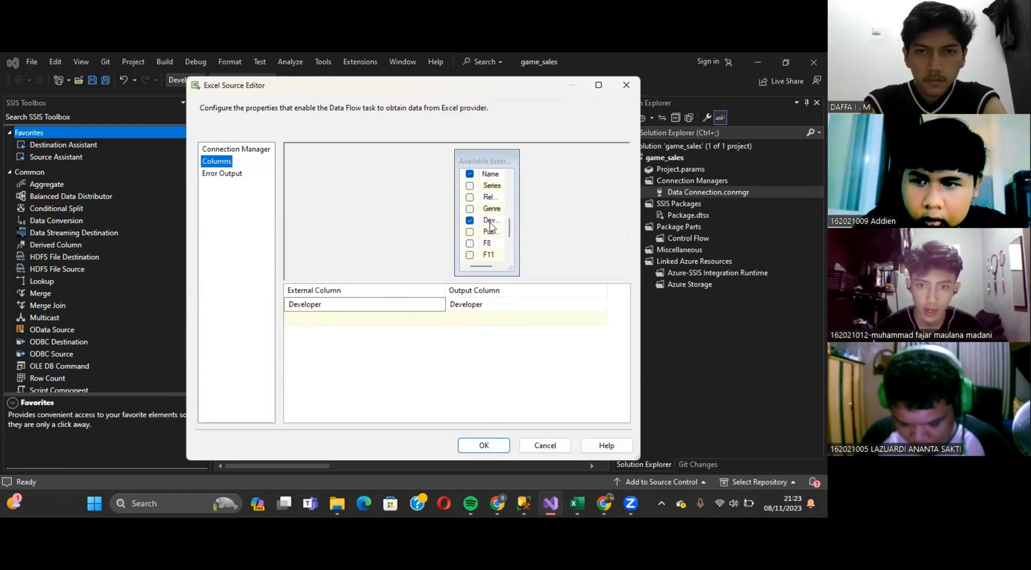
pyautogui.click(495, 444)
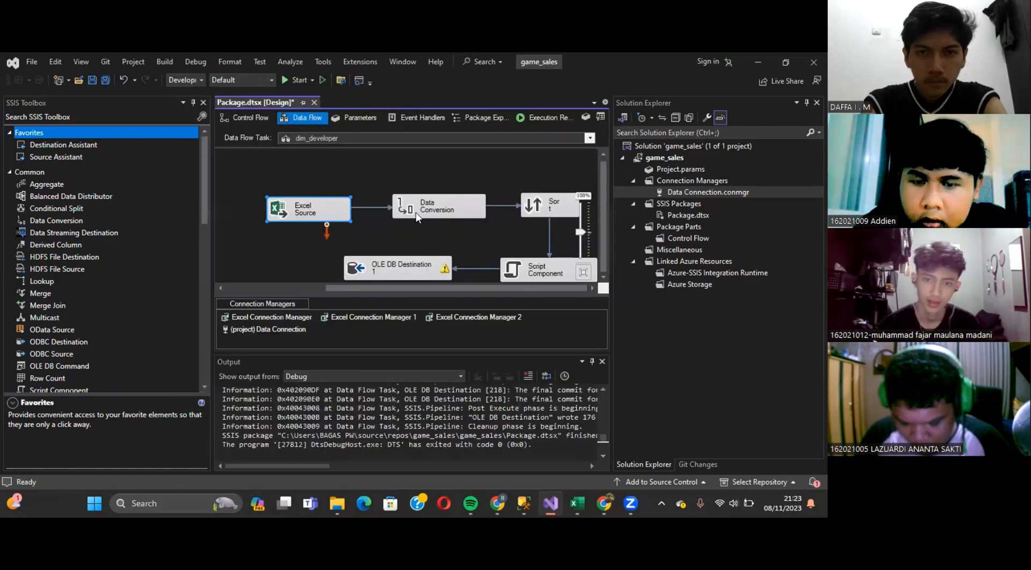
# Review the Data Conversion's column type settings and the Sort's column settings in the dim_developer flow
pyautogui.doubleClick(417, 215)
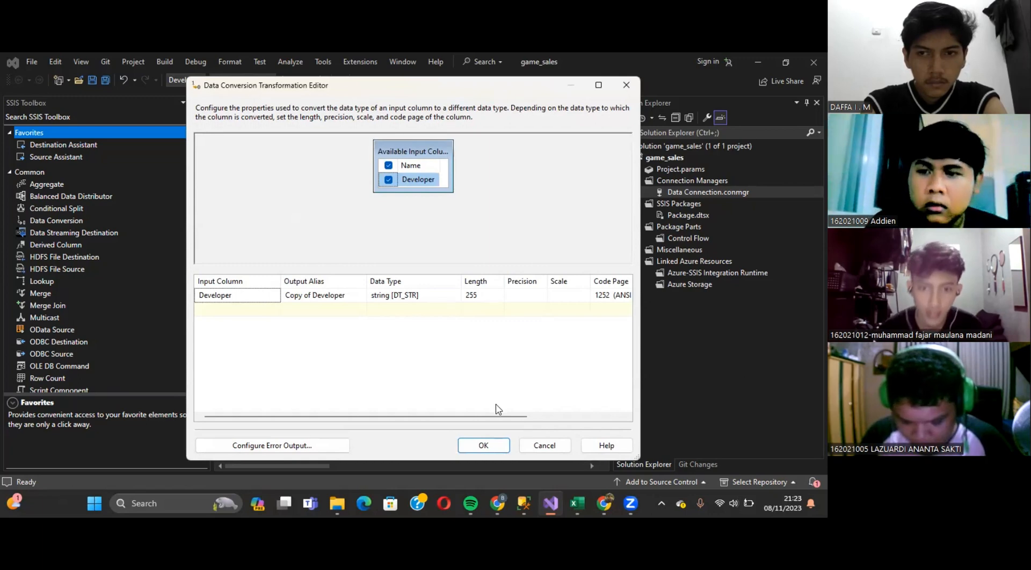
pyautogui.click(483, 446)
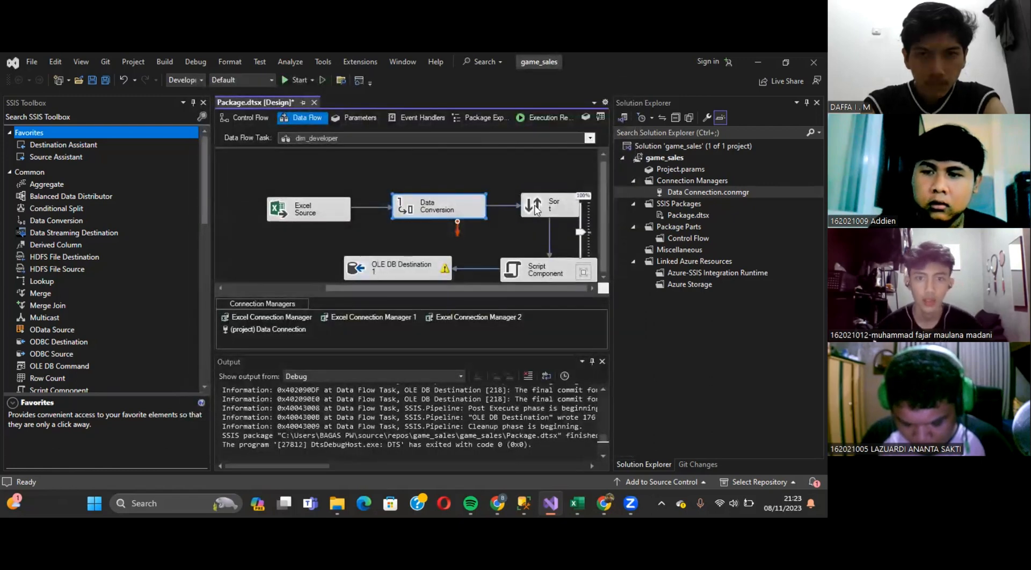
pyautogui.doubleClick(537, 211)
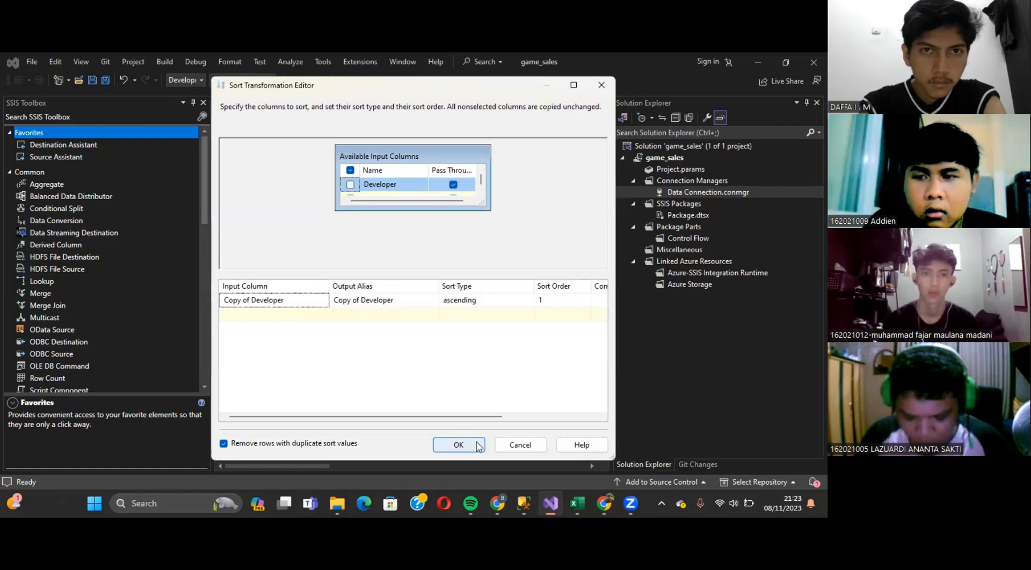
pyautogui.click(478, 447)
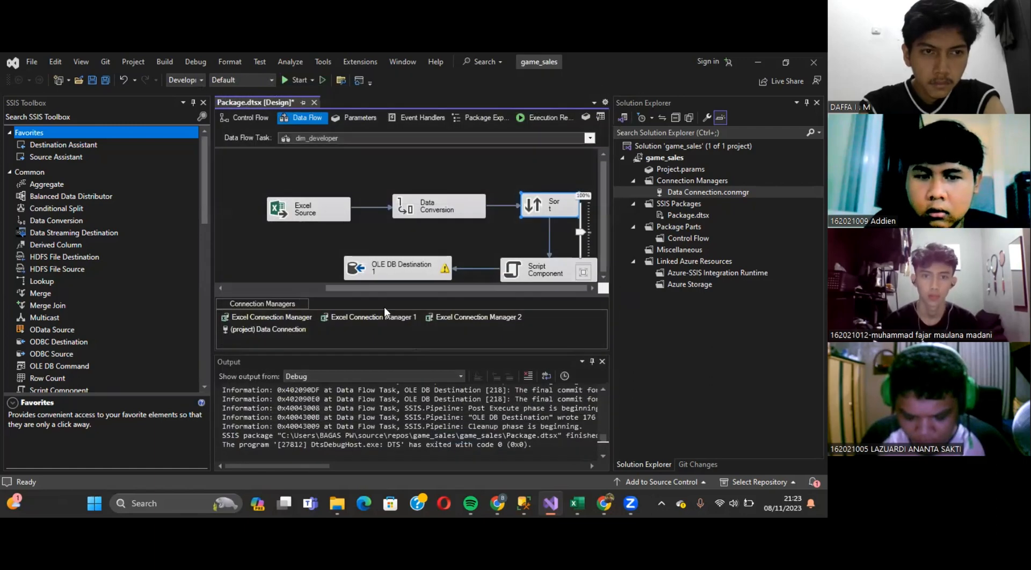
# Check the OLE DB Destination's connection settings in the dim_developer flow and re-examine the Sort's column and duplicate-removal settings
pyautogui.doubleClick(359, 274)
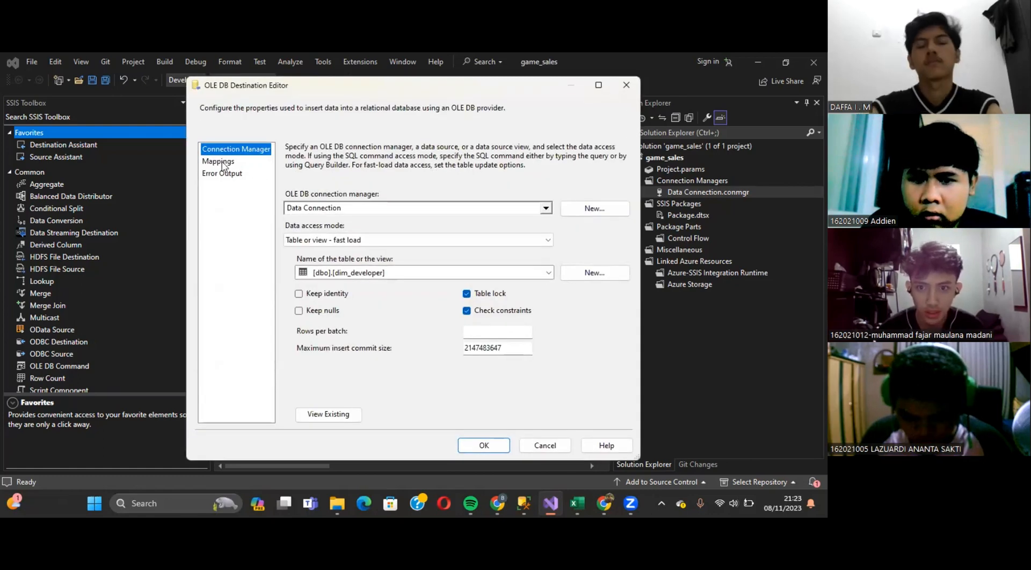
pyautogui.click(471, 448)
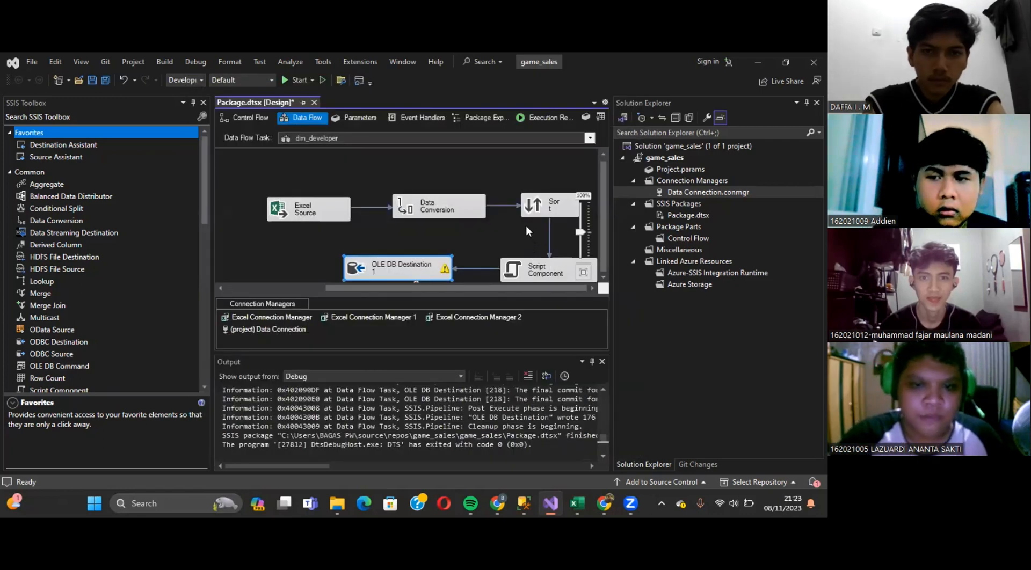
pyautogui.doubleClick(533, 214)
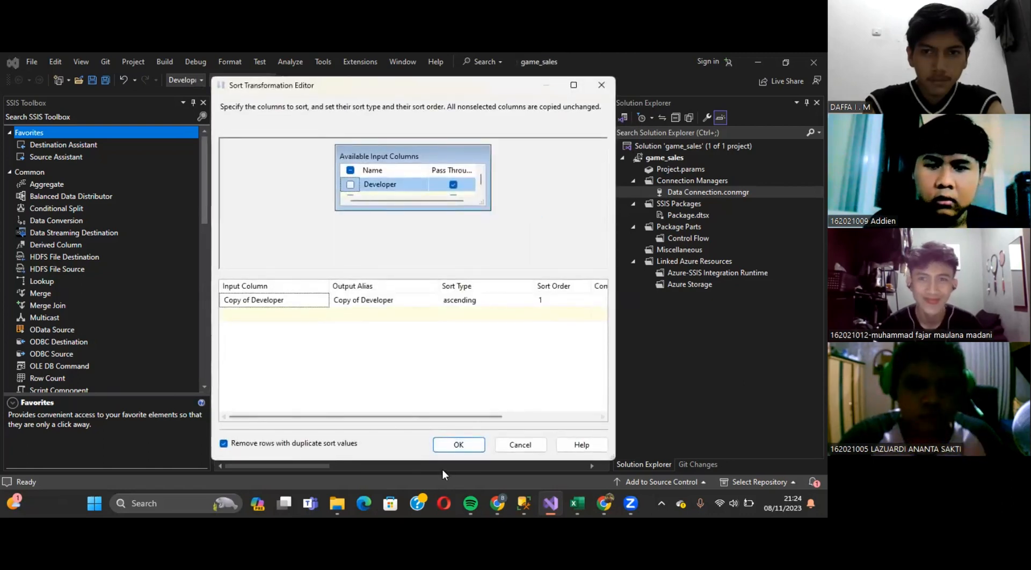
pyautogui.click(459, 446)
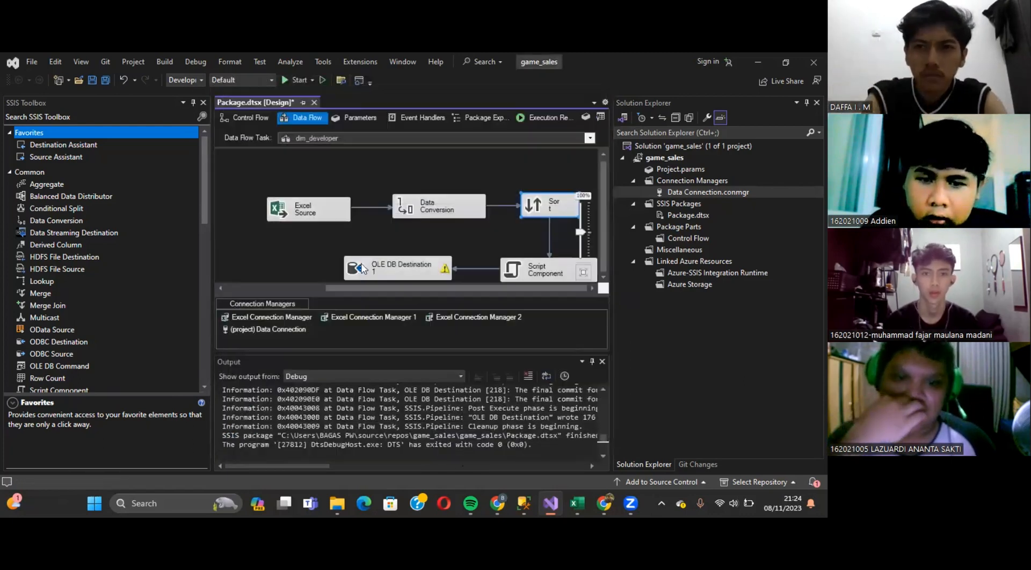
# Review the OLE DB Destination's target table and column mappings in the dim_developer flow
pyautogui.doubleClick(361, 272)
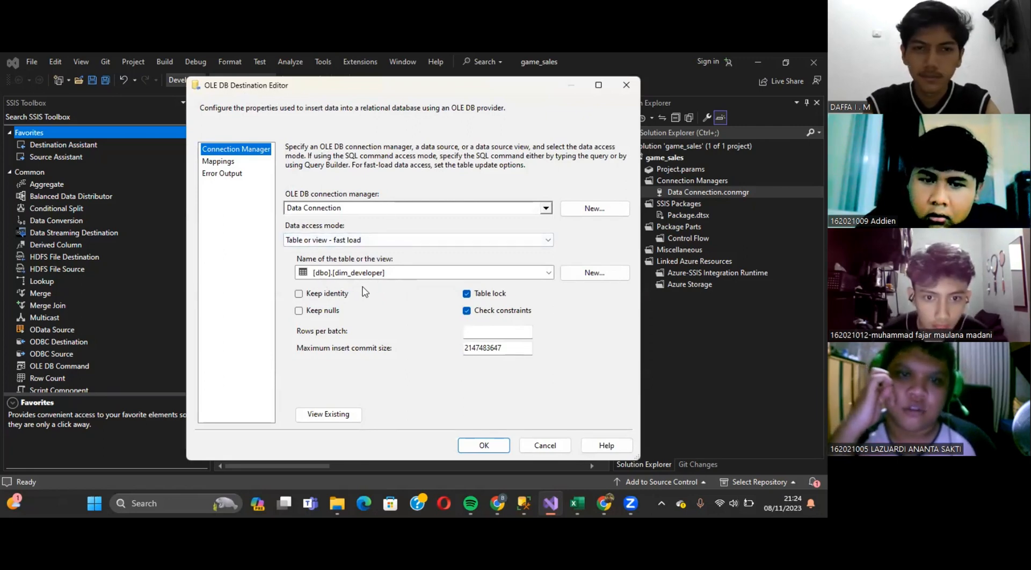
pyautogui.click(220, 162)
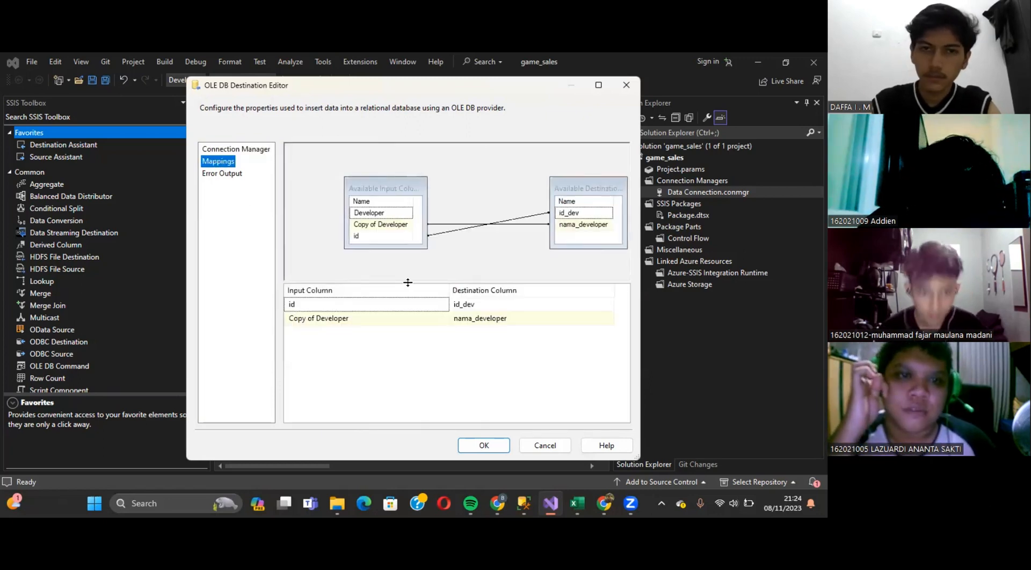
pyautogui.click(501, 451)
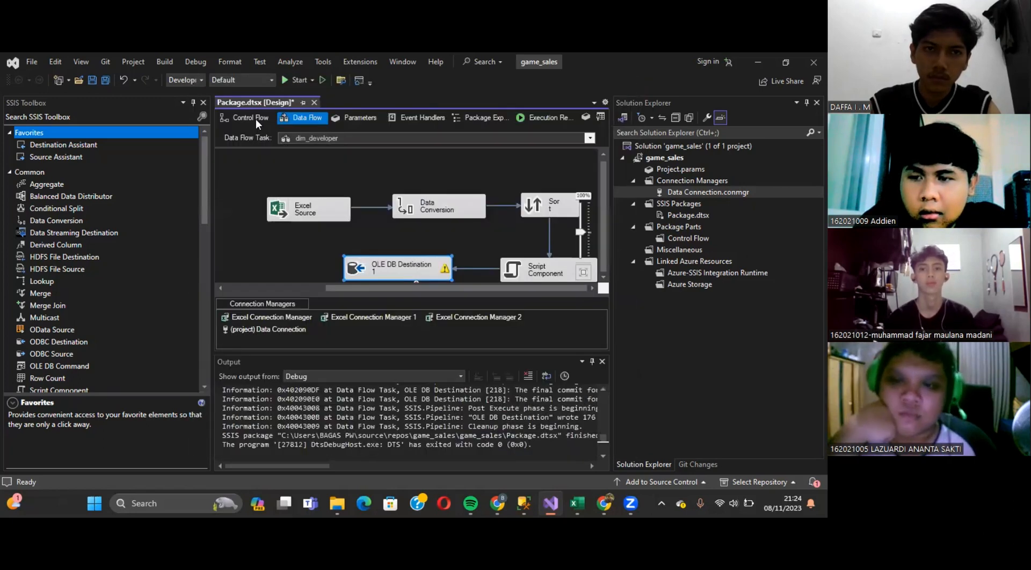
# Open the data flow named Data Flow Task and review its Data Conversion's column type settings
pyautogui.click(253, 118)
pyautogui.doubleClick(433, 262)
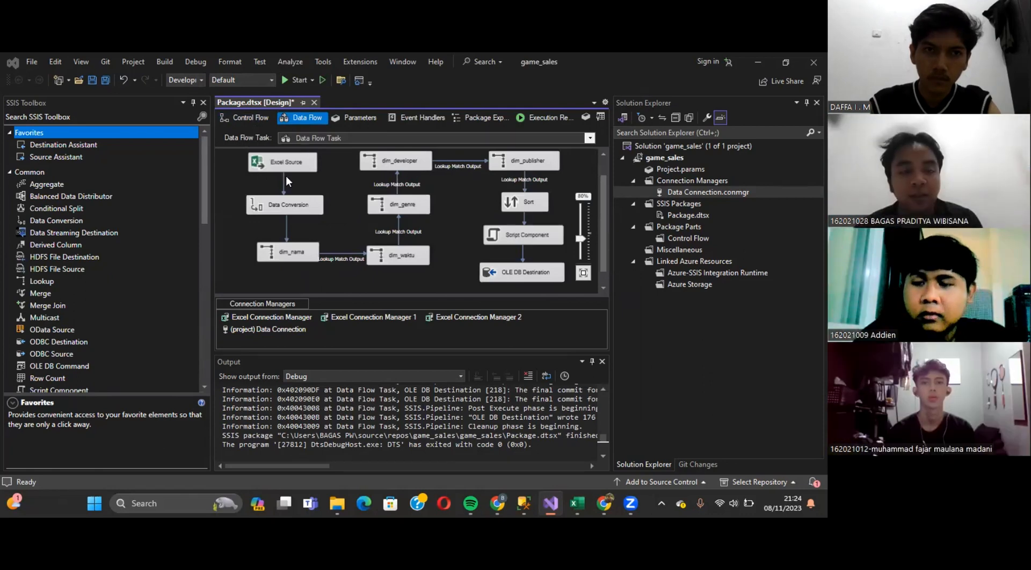
pyautogui.click(268, 208)
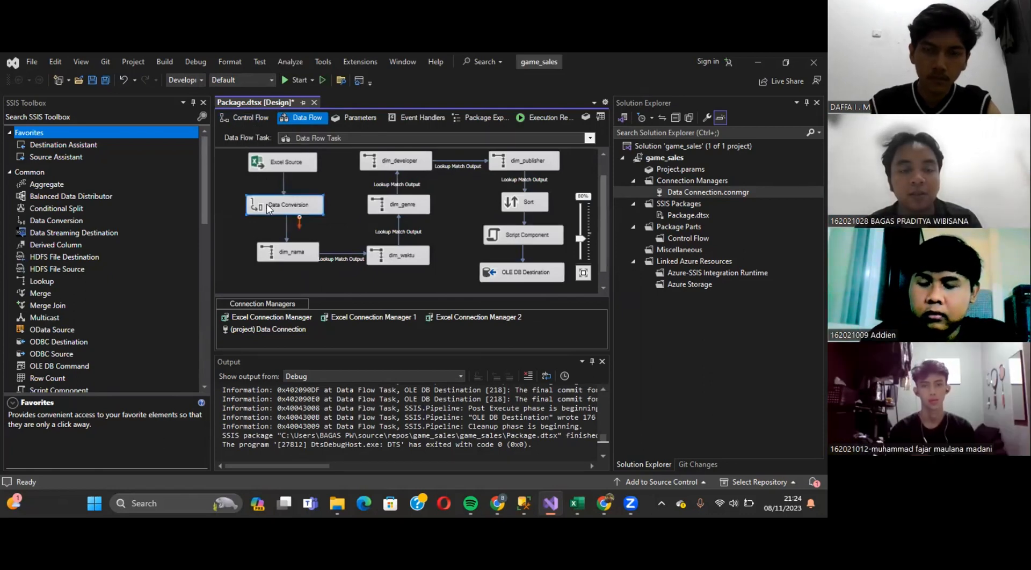
pyautogui.doubleClick(269, 209)
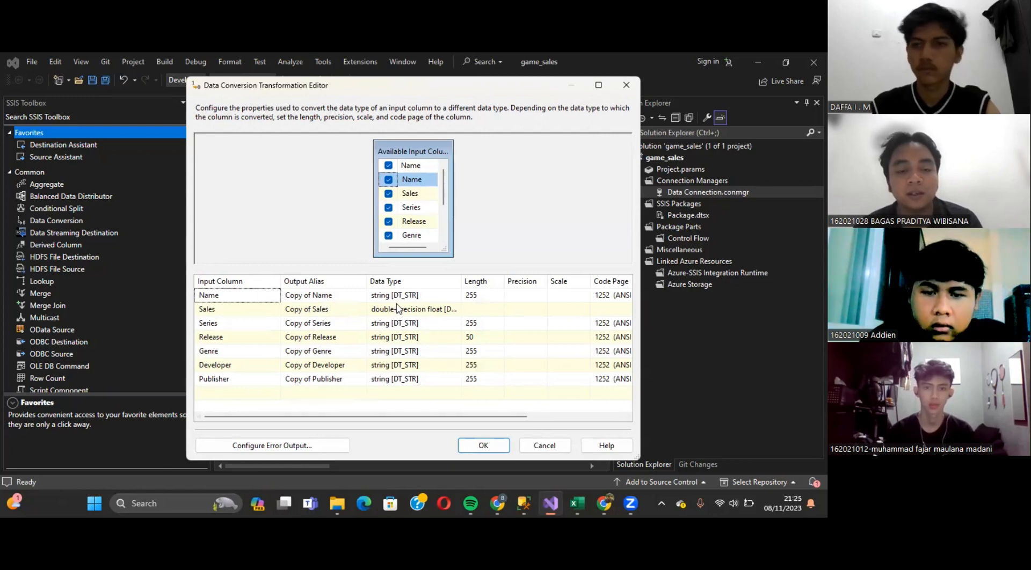
pyautogui.click(484, 446)
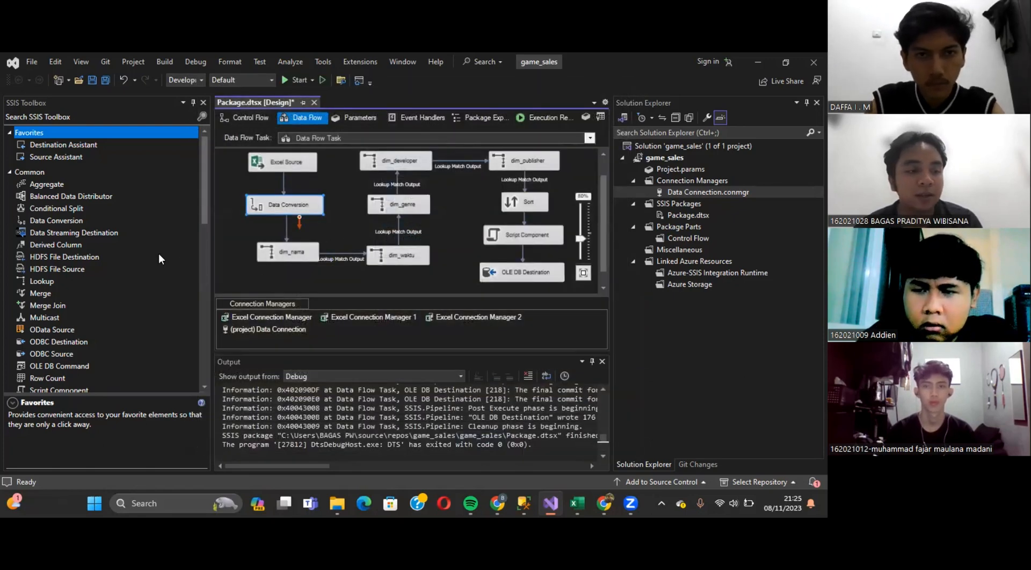
# Review the dim_nama lookup's cache mode, reference table and column mappings in the Data Flow Task
pyautogui.scroll(-10, 158, 254)
pyautogui.scroll(10, 159, 254)
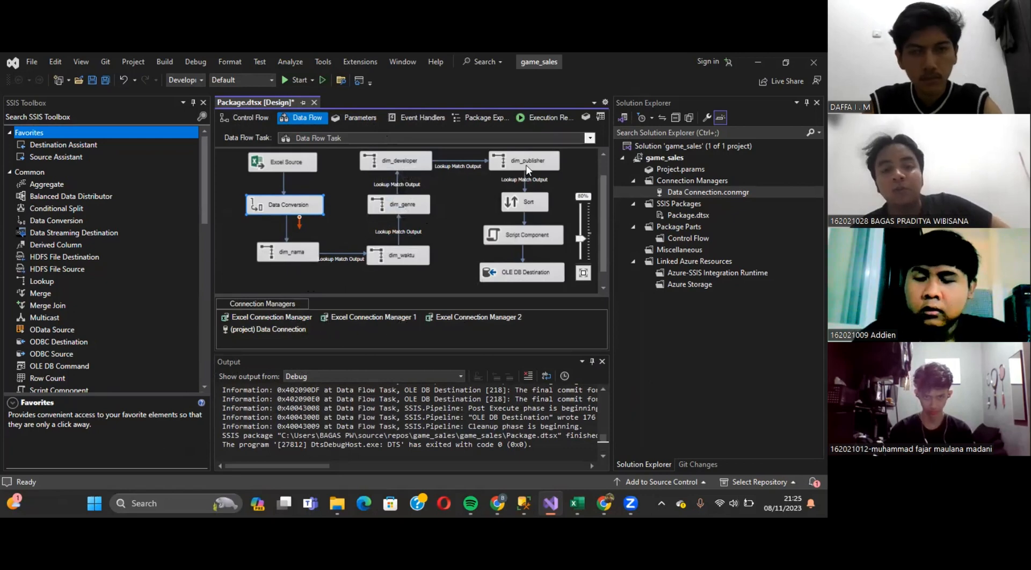
pyautogui.doubleClick(282, 253)
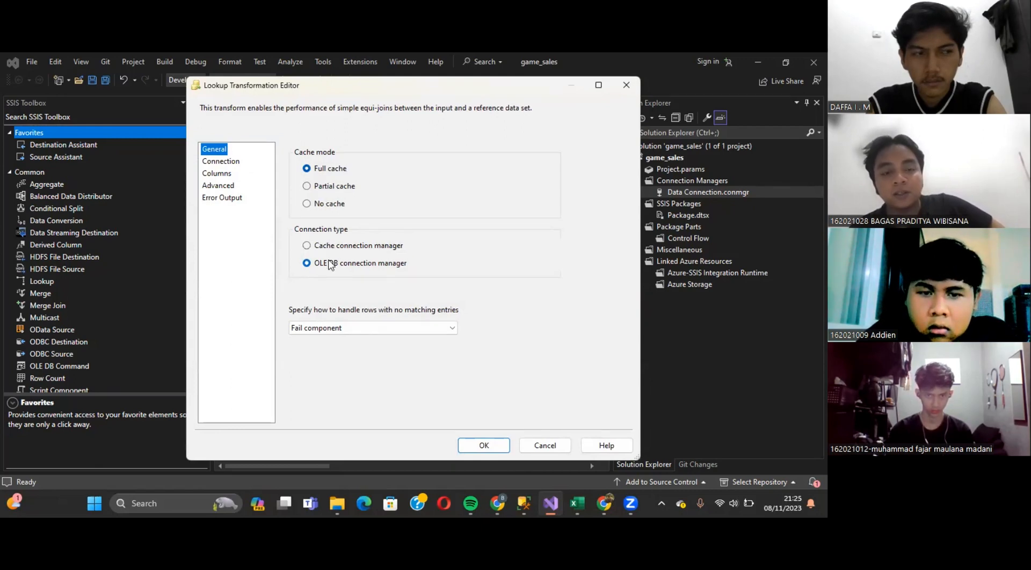
pyautogui.click(221, 161)
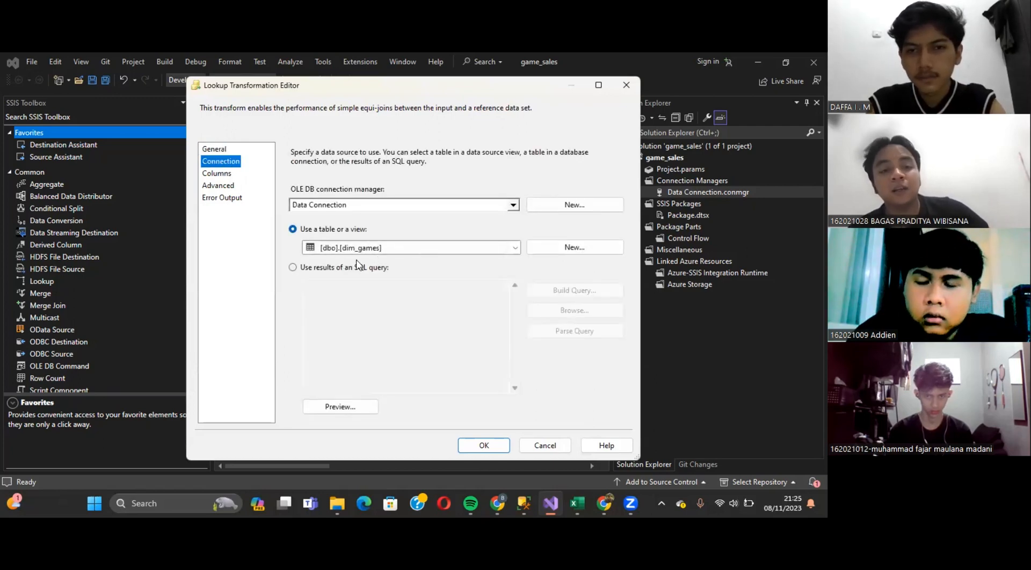
pyautogui.click(224, 173)
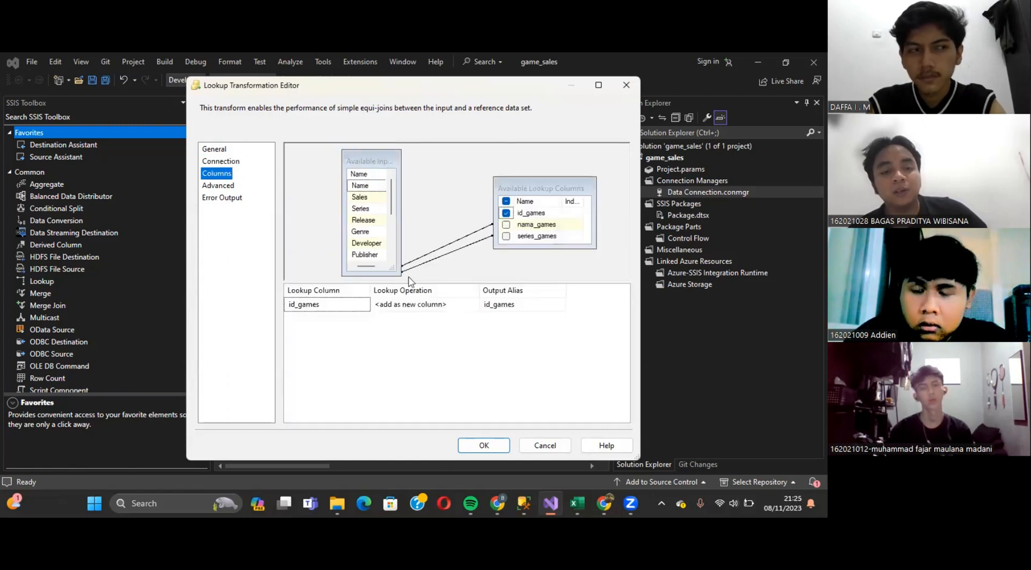
pyautogui.scroll(-3, 372, 236)
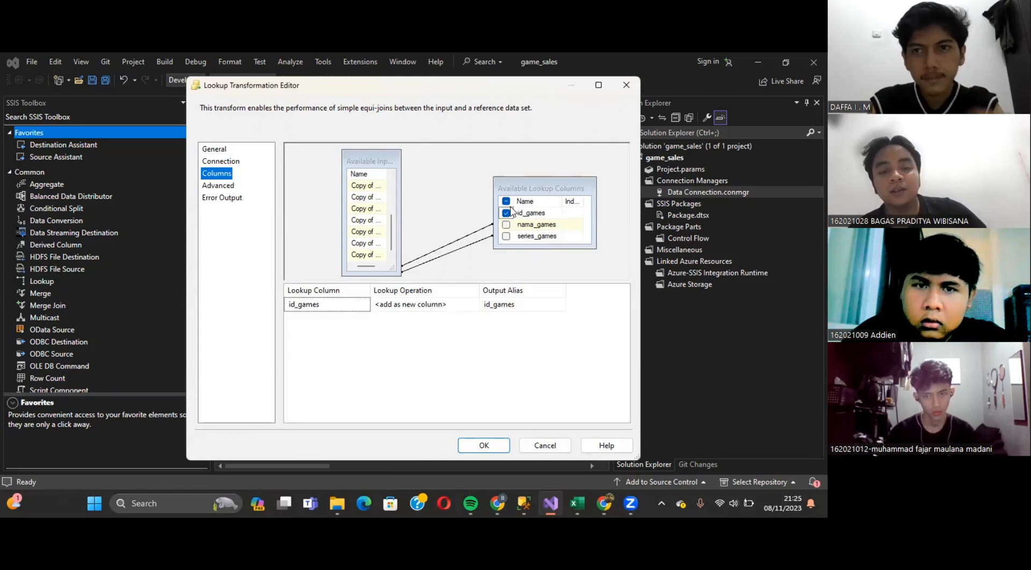
pyautogui.click(484, 445)
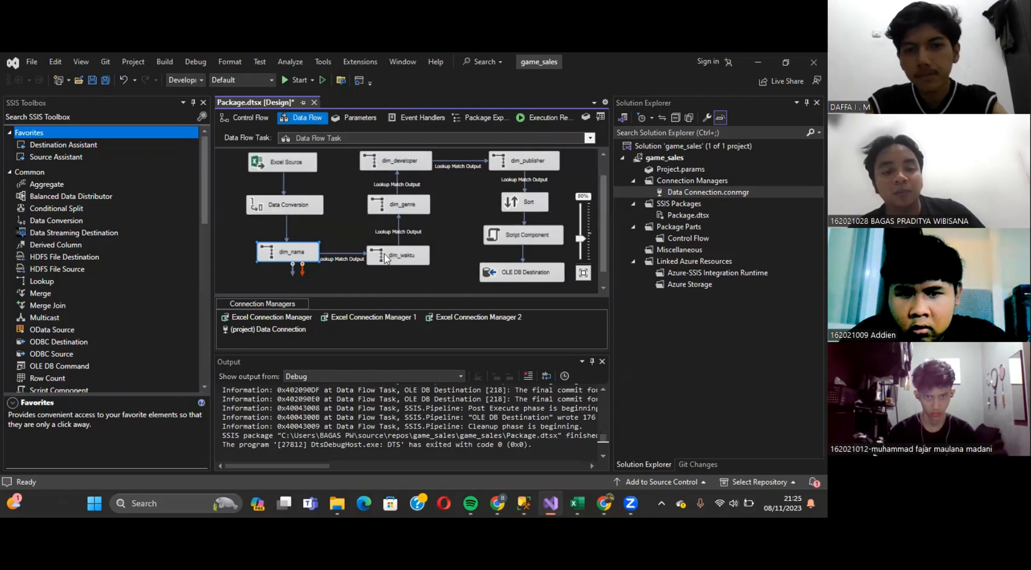
# Review the dim_waktu lookup's reference table and its column mappings
pyautogui.doubleClick(383, 261)
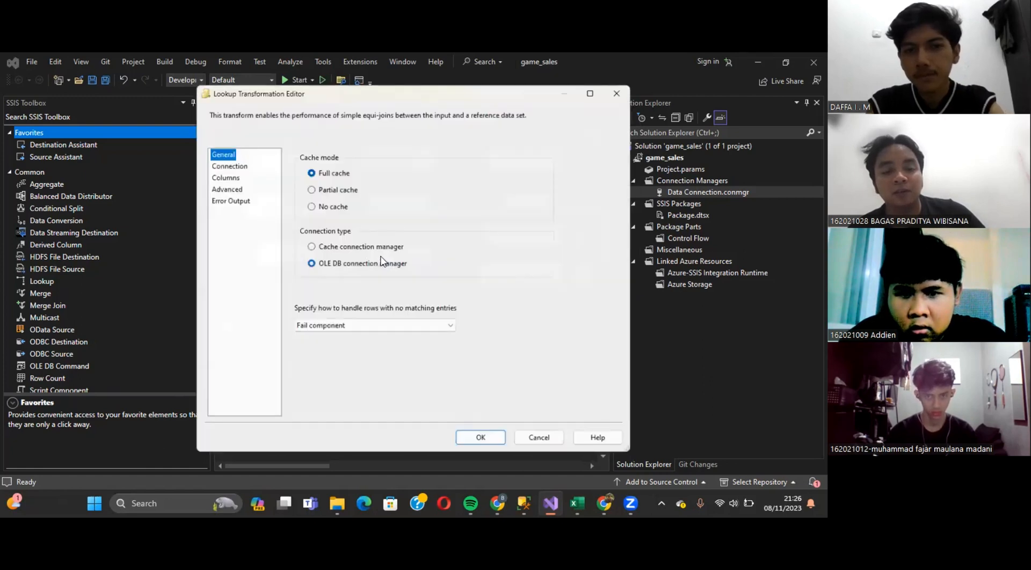
pyautogui.click(227, 162)
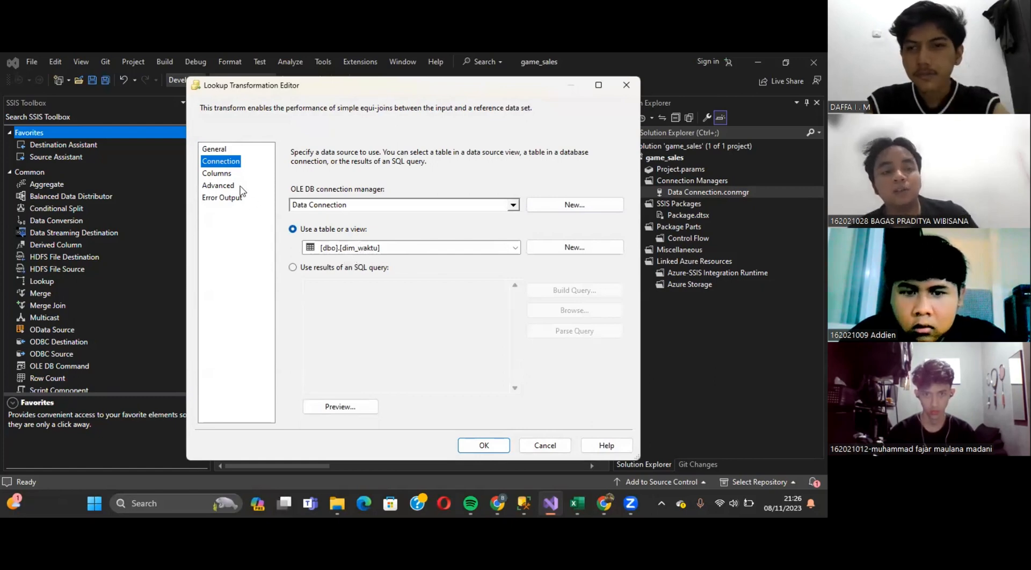
pyautogui.click(225, 175)
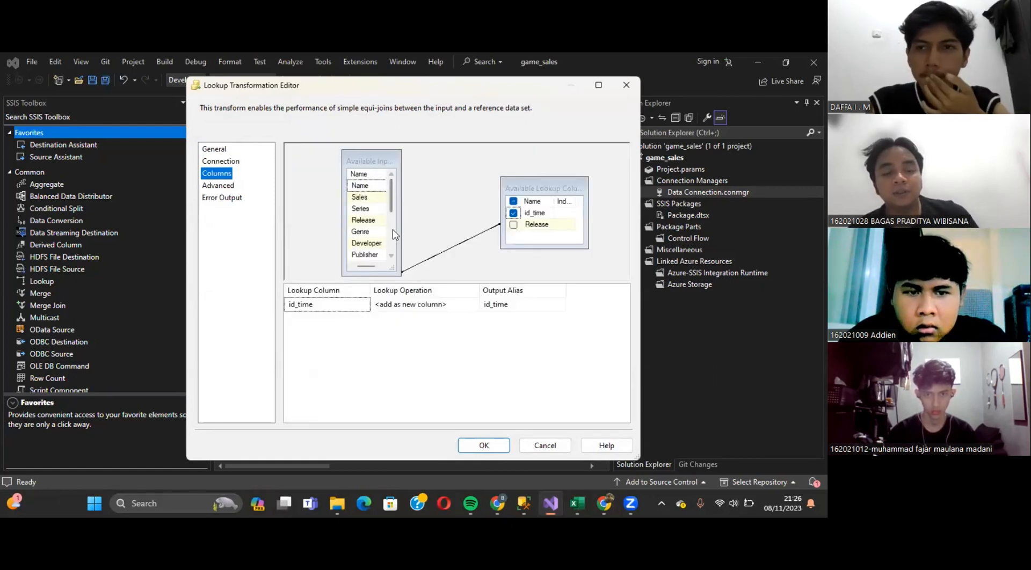
pyautogui.scroll(-3, 392, 234)
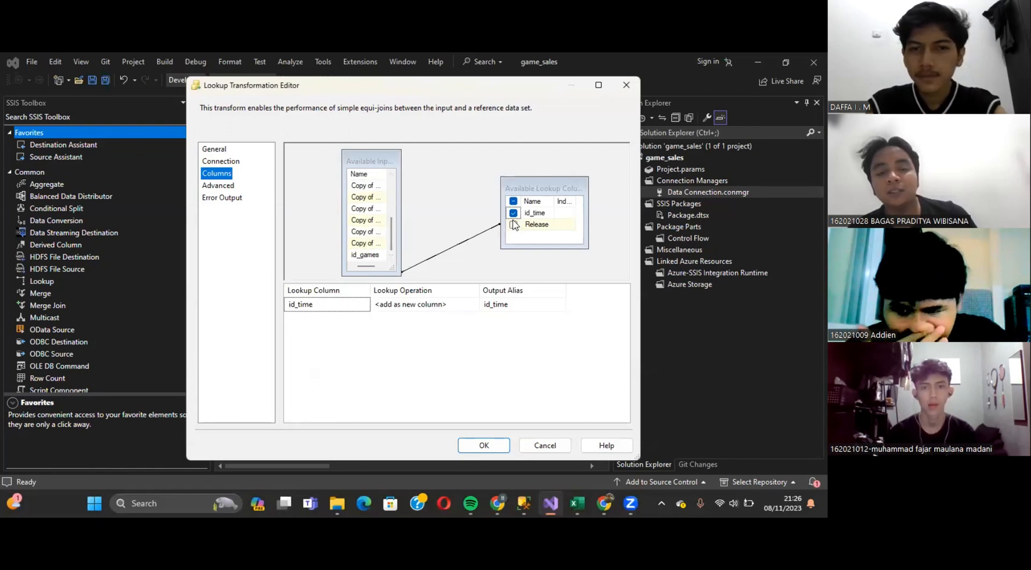
pyautogui.click(482, 446)
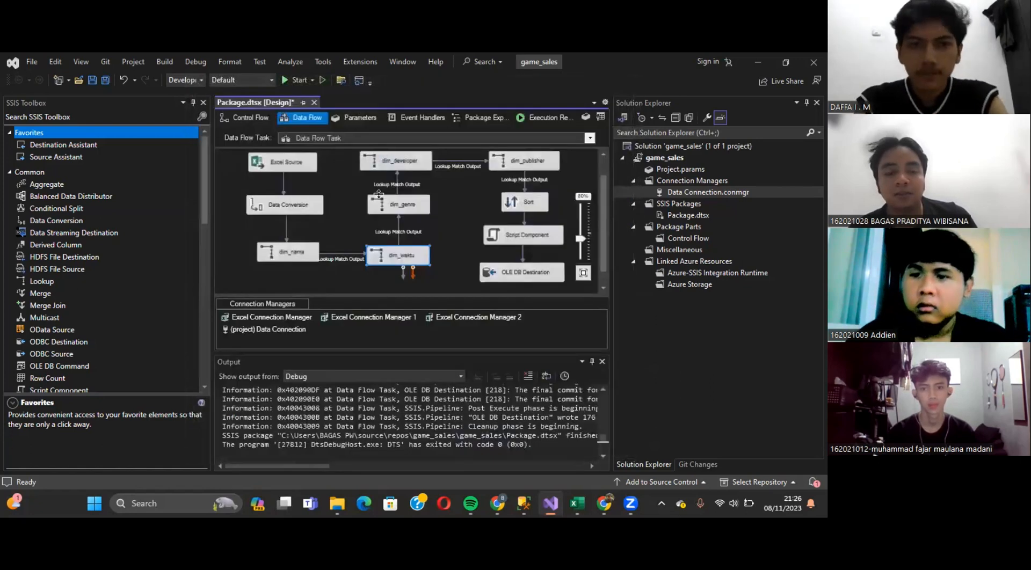
# Review the dim_genre lookup's reference table and its column mappings
pyautogui.doubleClick(381, 204)
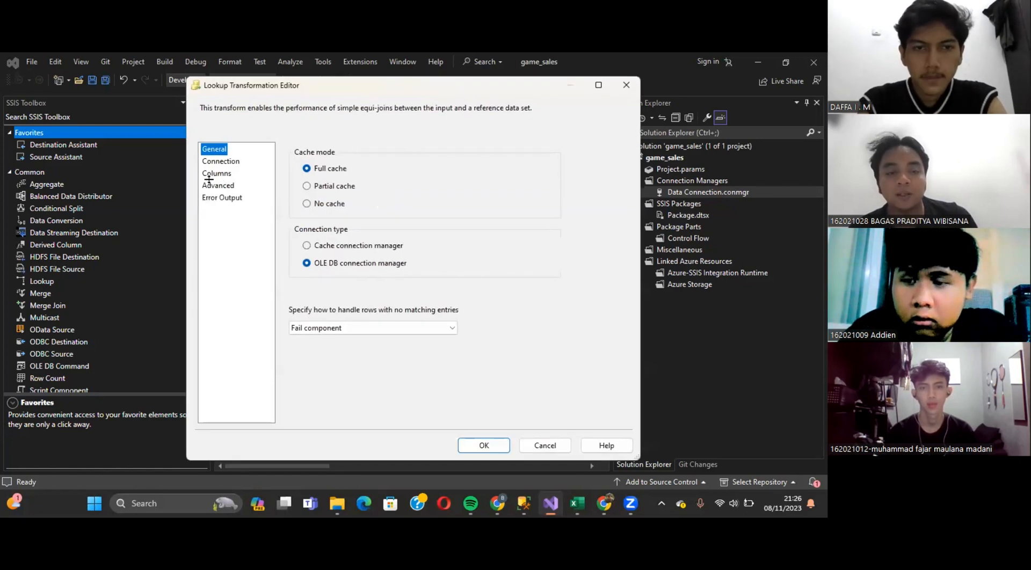
pyautogui.click(221, 162)
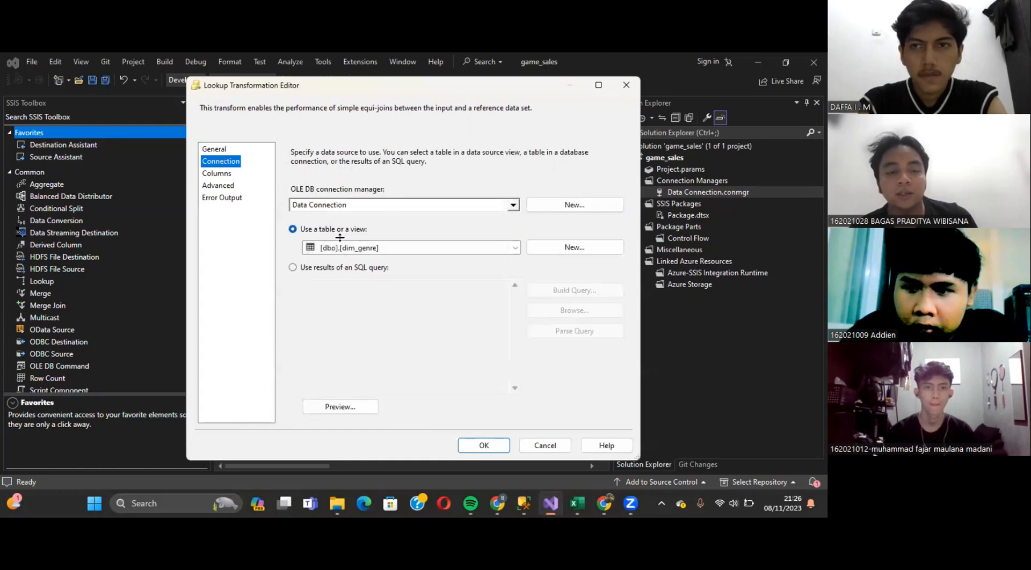
pyautogui.click(214, 173)
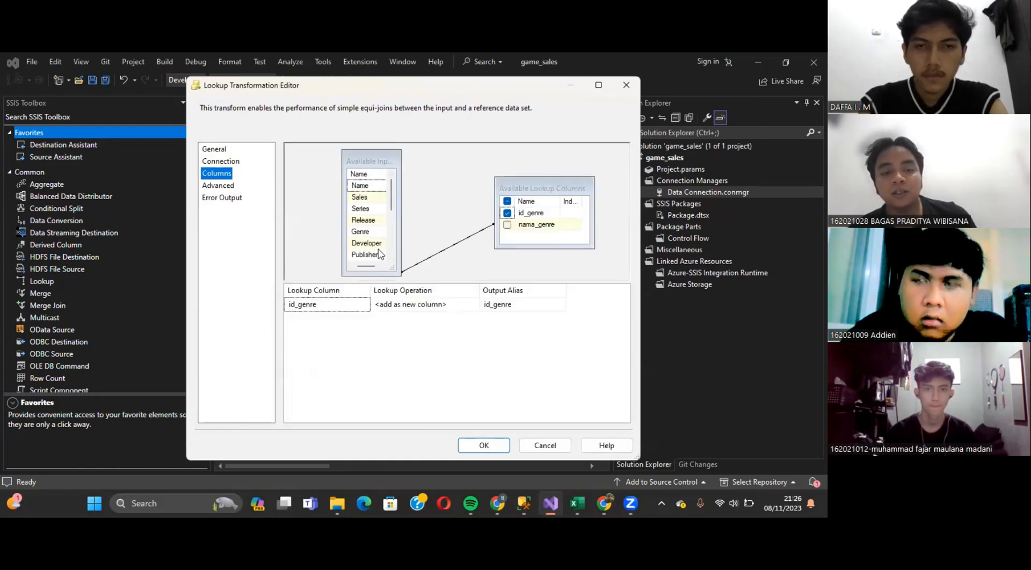
pyautogui.scroll(-3, 380, 254)
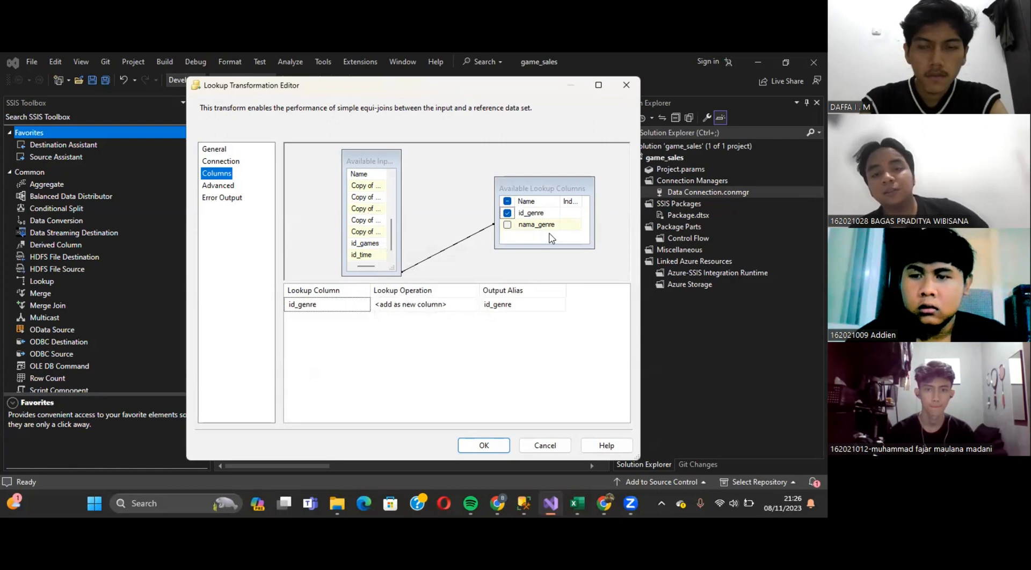
pyautogui.click(486, 448)
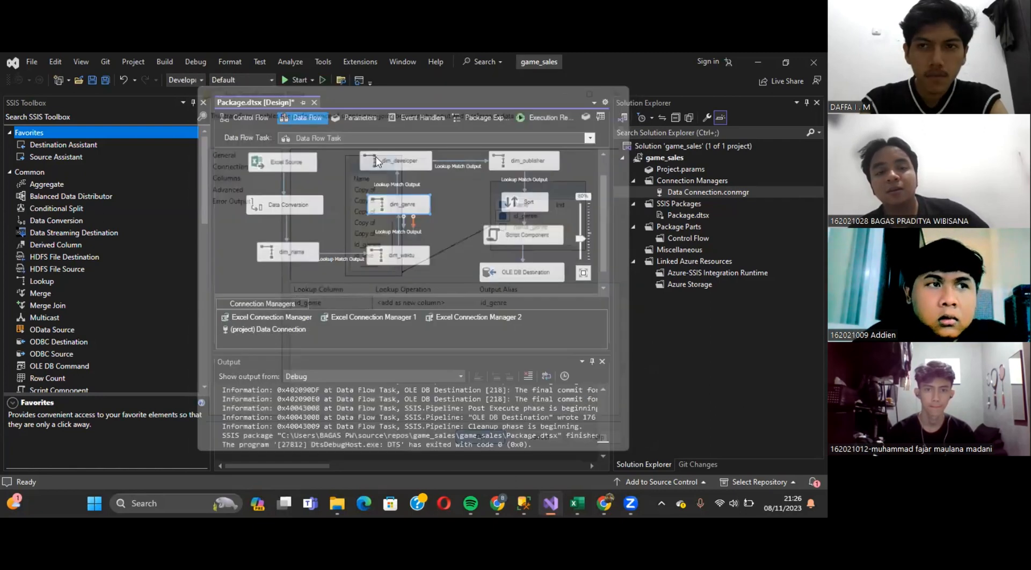
# Review the dim_developer lookup's reference table and its column mappings
pyautogui.doubleClick(377, 161)
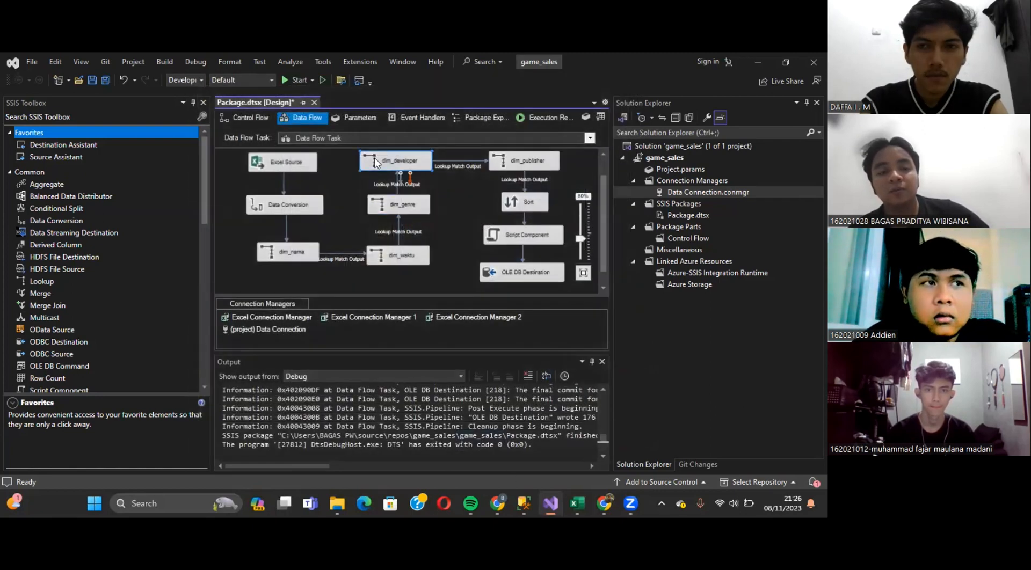
pyautogui.click(222, 161)
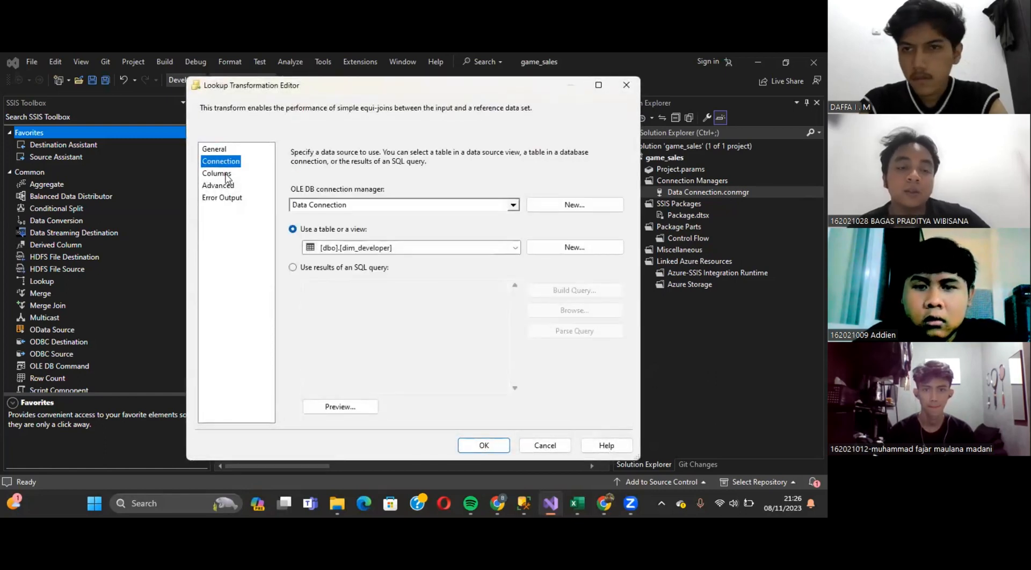
pyautogui.click(224, 173)
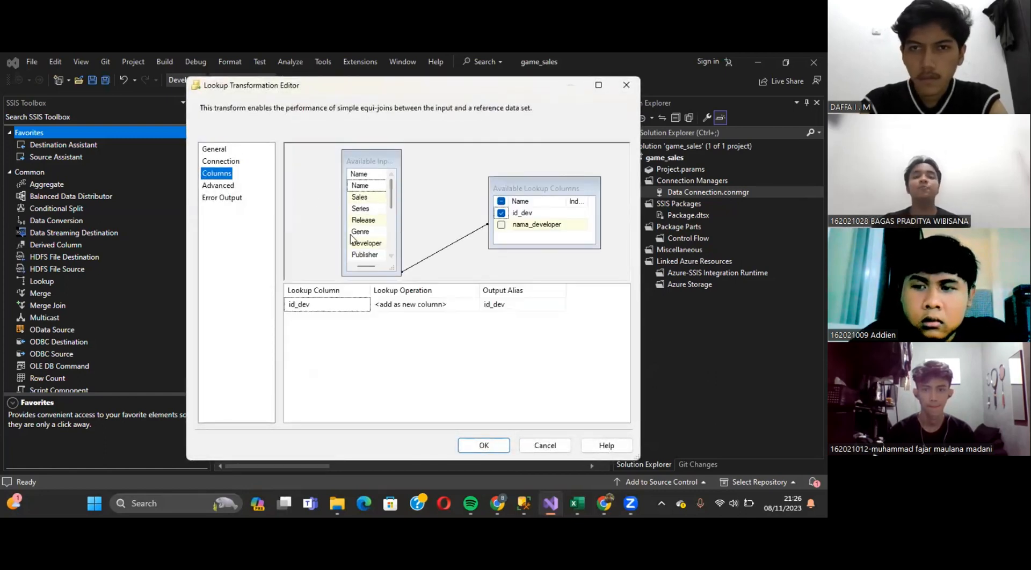
pyautogui.scroll(-3, 351, 239)
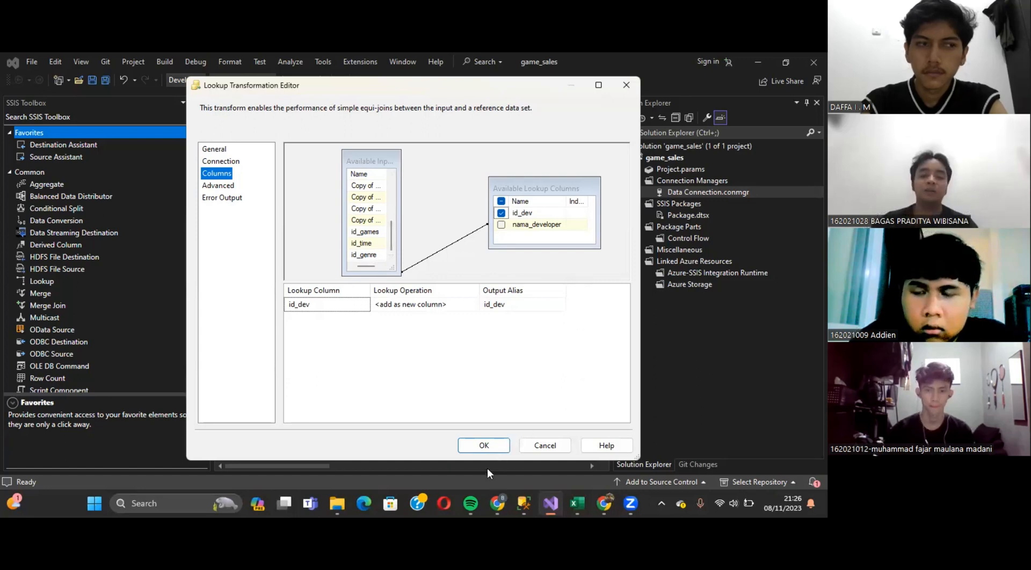
pyautogui.click(493, 452)
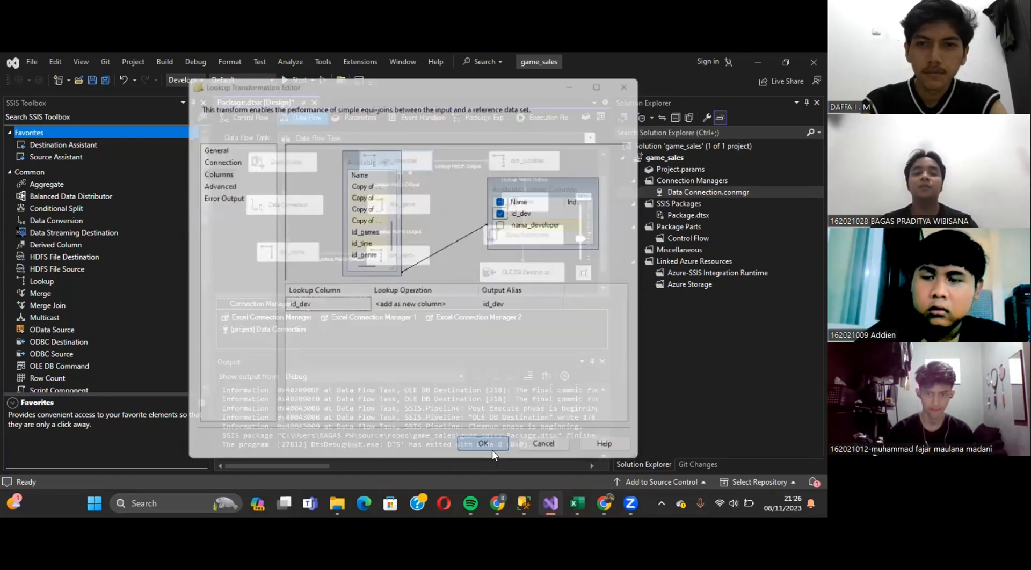
# Review the dim_publisher lookup's advanced caching and query settings, and examine its column mappings
pyautogui.doubleClick(530, 162)
pyautogui.click(227, 185)
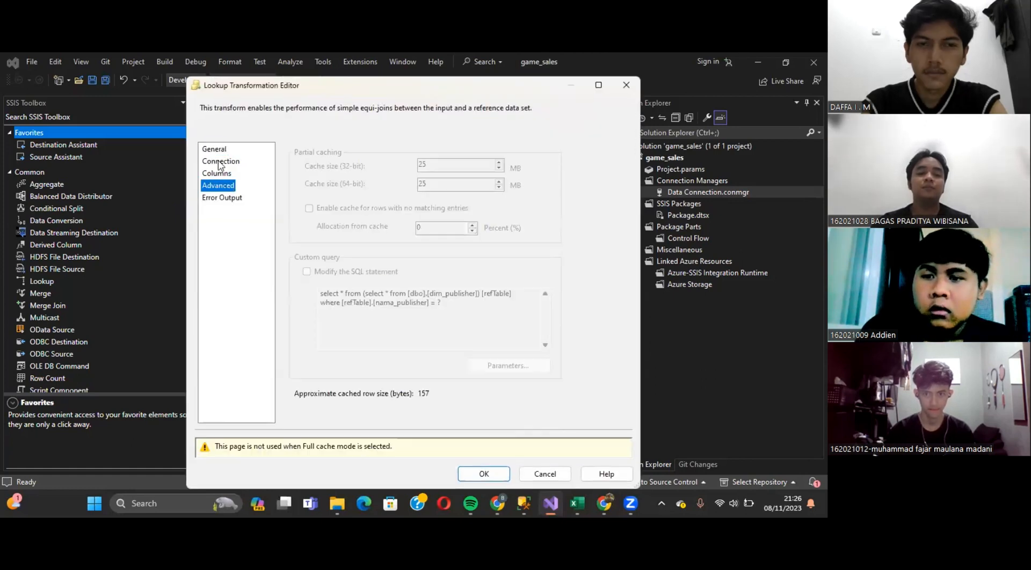
pyautogui.click(218, 174)
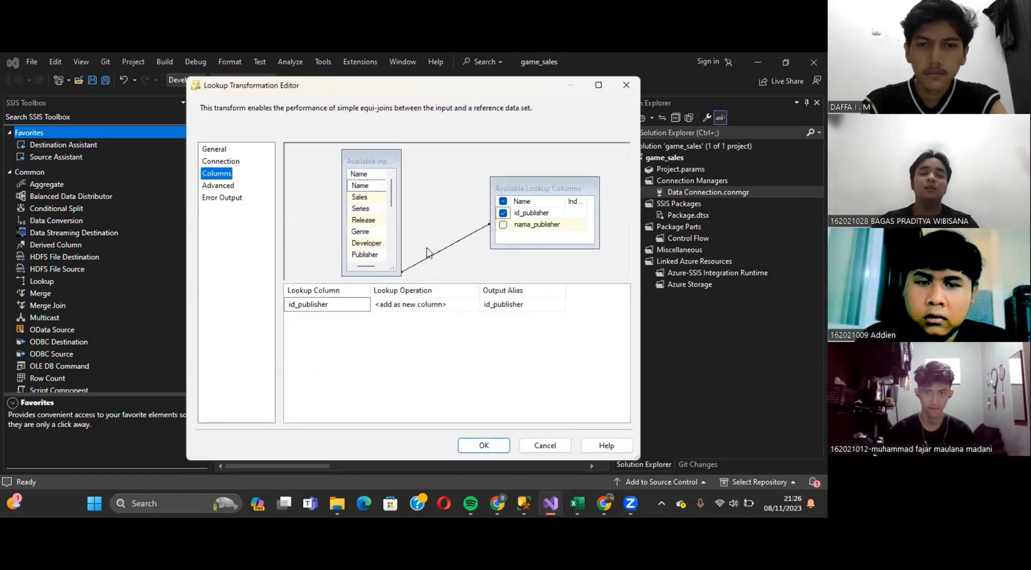
pyautogui.scroll(-4, 392, 230)
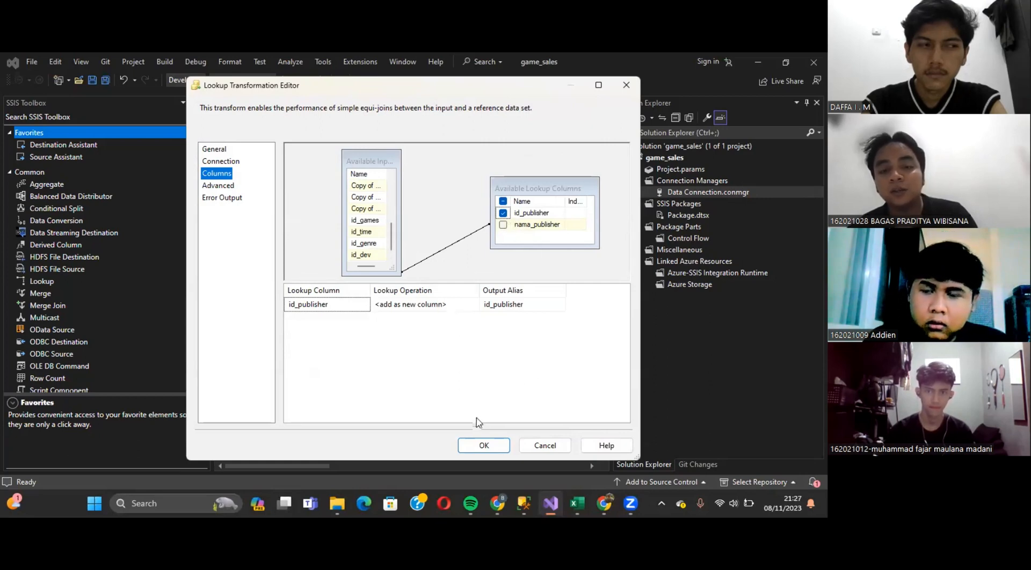
pyautogui.click(484, 448)
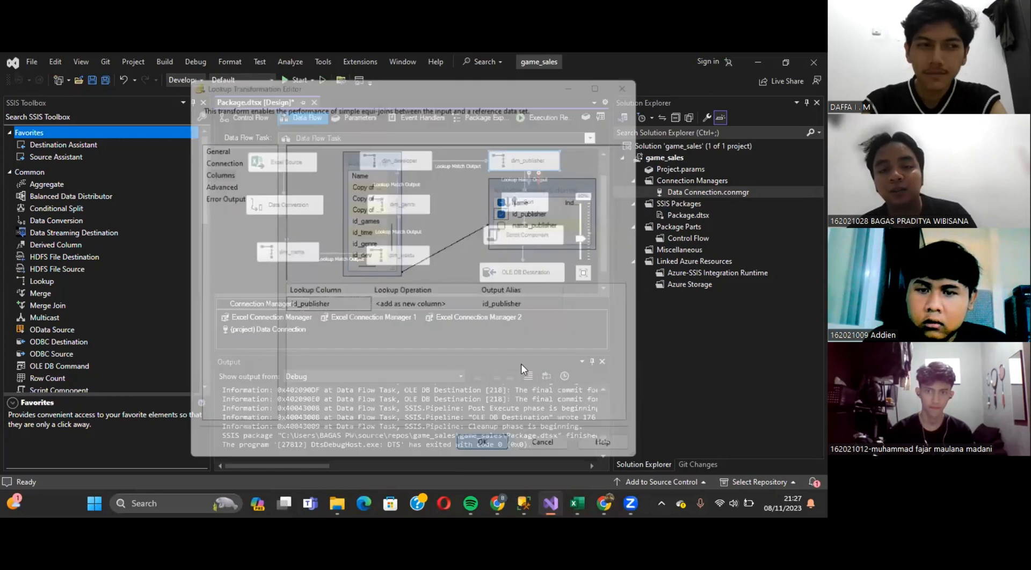
# Review the sort column and duplicate-removal settings of the Sort that follows the dim_publisher lookup
pyautogui.click(523, 205)
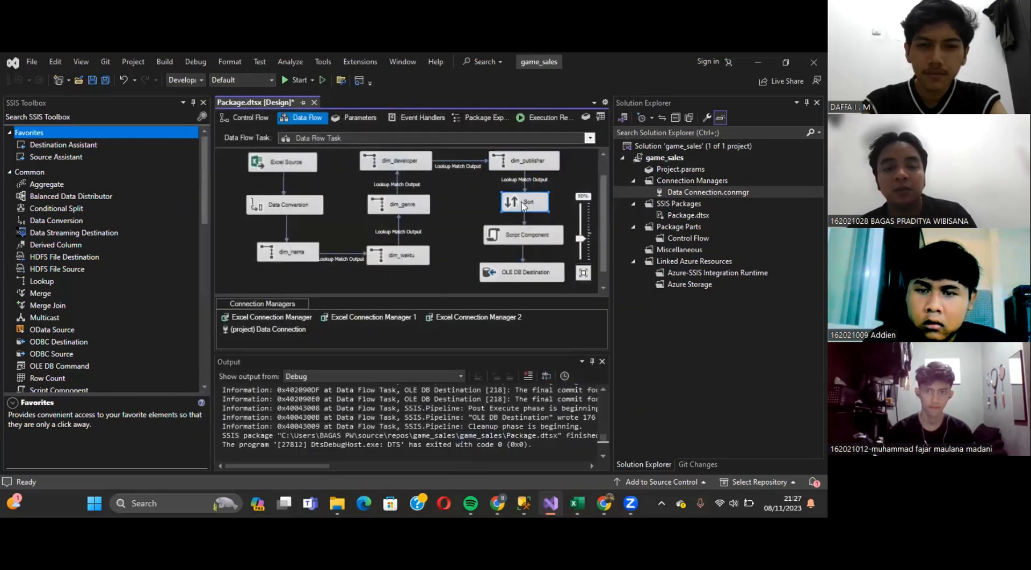
pyautogui.doubleClick(519, 205)
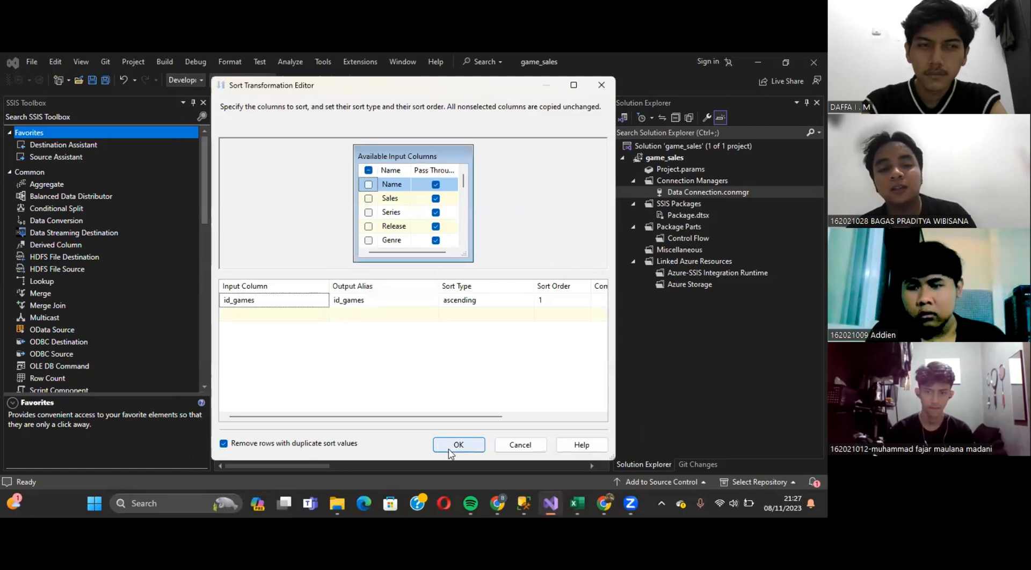
pyautogui.click(449, 450)
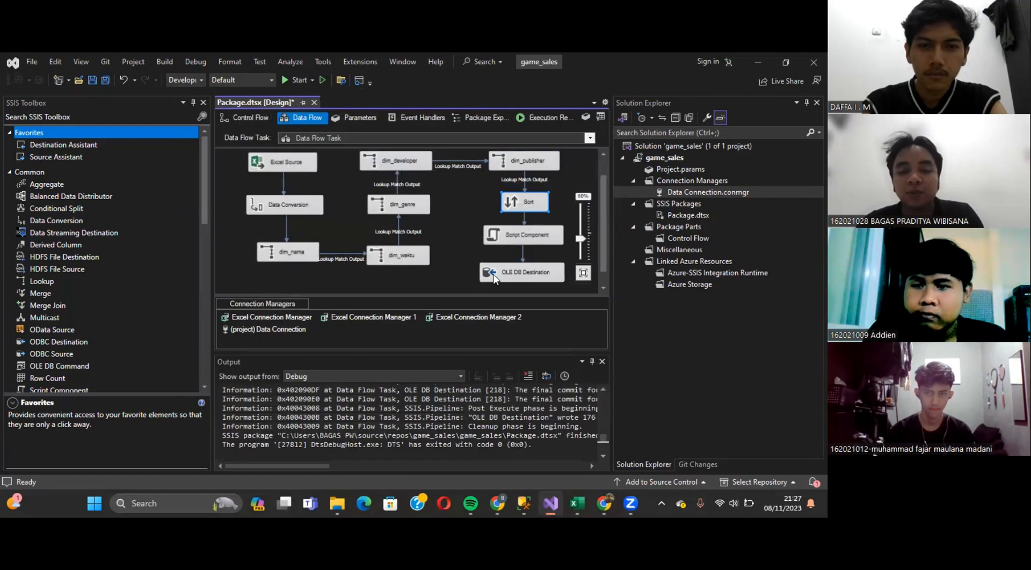
# Review the OLE DB Destination's target table and column mappings in the Data Flow Task
pyautogui.doubleClick(494, 275)
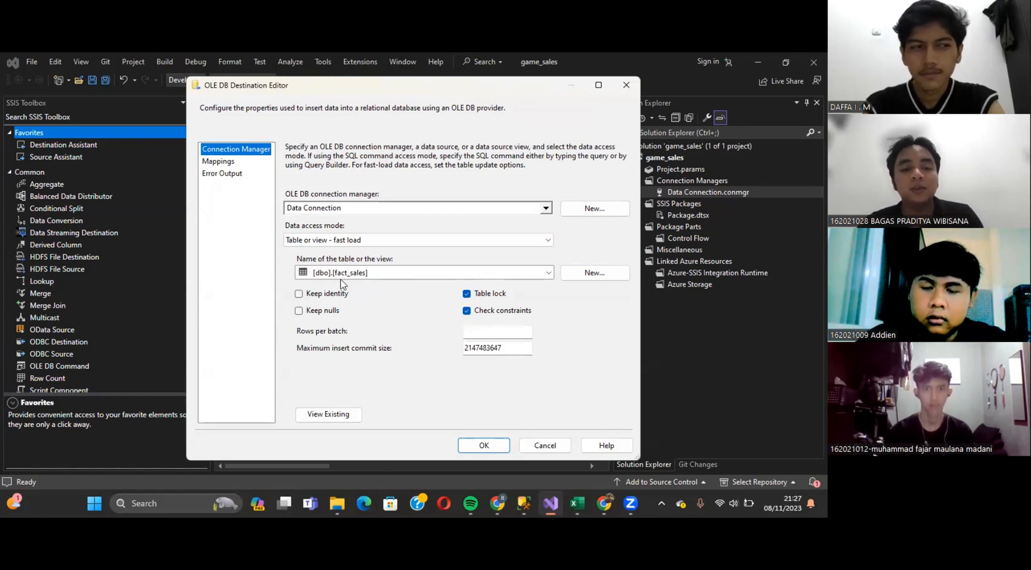
pyautogui.click(220, 161)
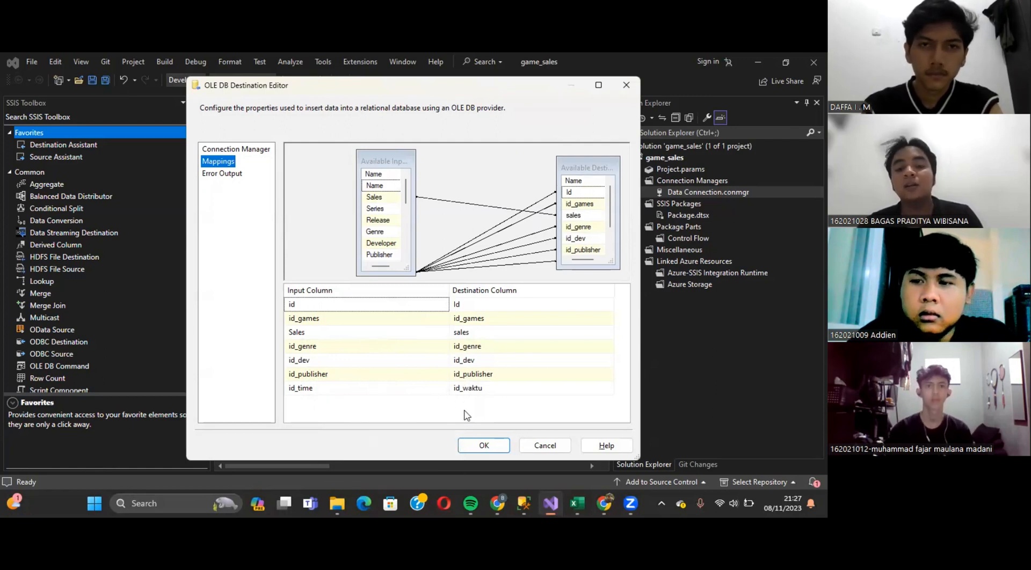
pyautogui.click(481, 445)
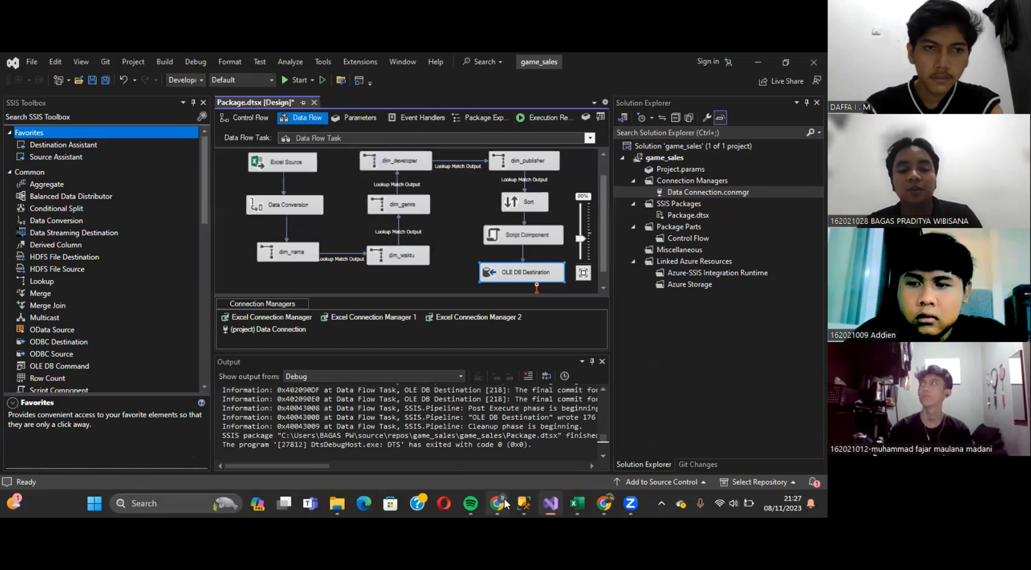
# Switch to SQL Server Management Studio and review the script that creates the dimension tables and fact_sales
pyautogui.click(521, 507)
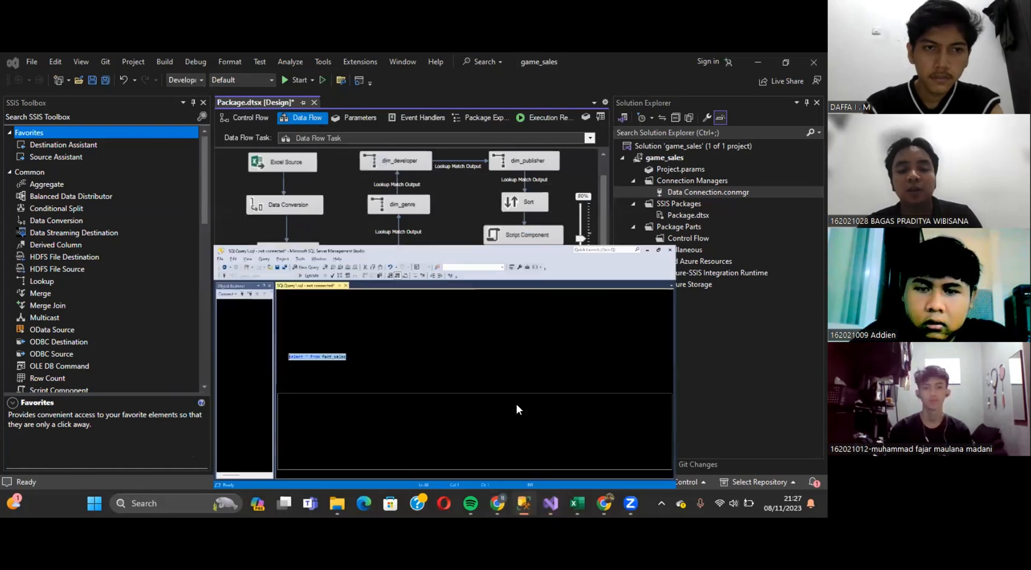
pyautogui.scroll(20, 515, 386)
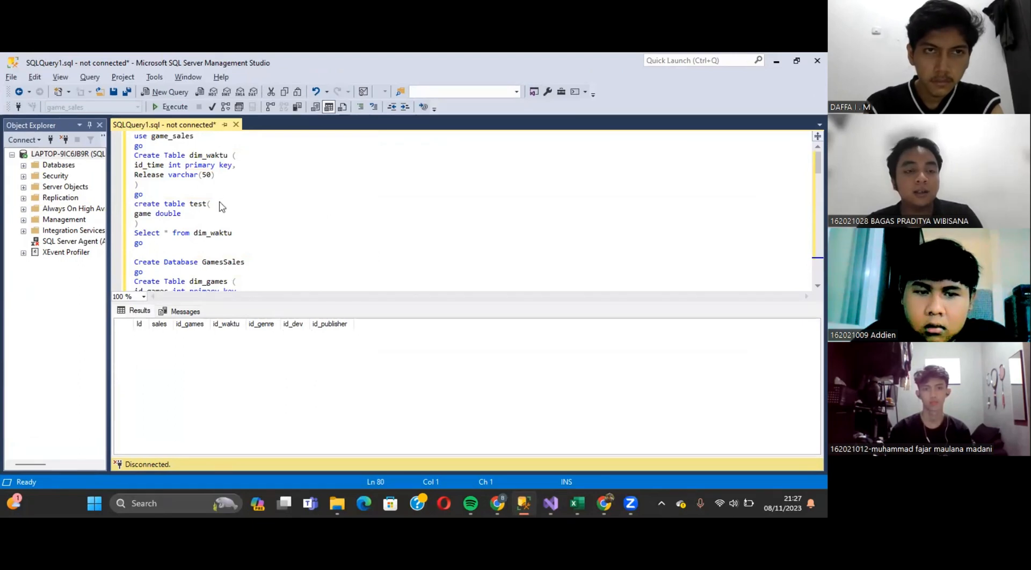
pyautogui.scroll(-1, 221, 207)
pyautogui.scroll(-1, 221, 207)
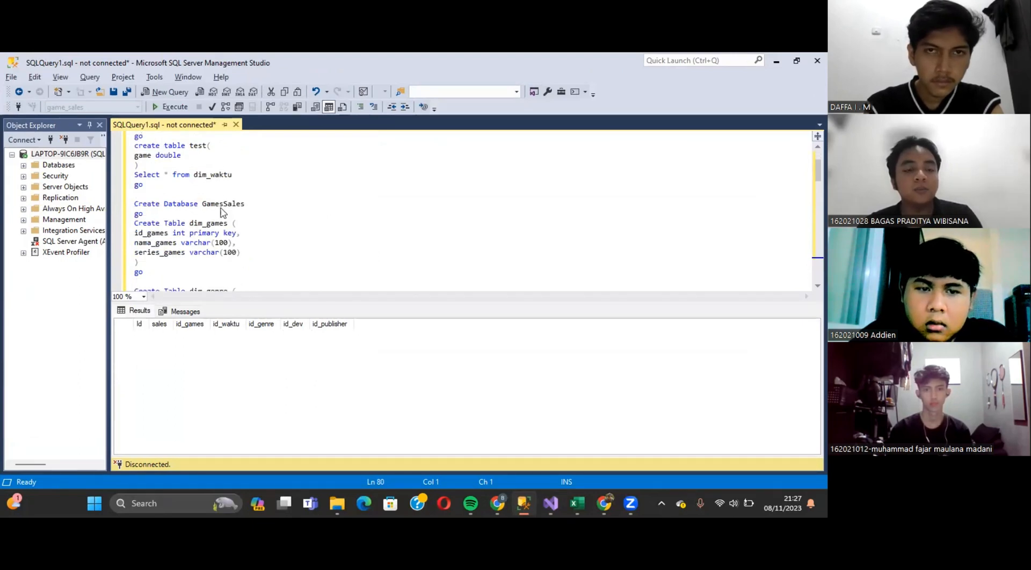
pyautogui.scroll(-3, 221, 212)
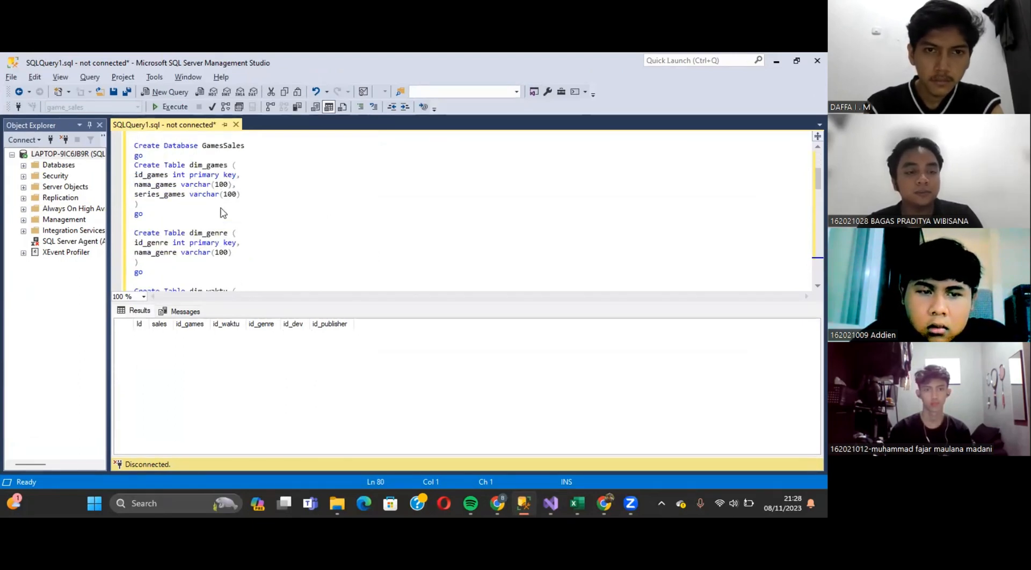
pyautogui.scroll(-12, 221, 211)
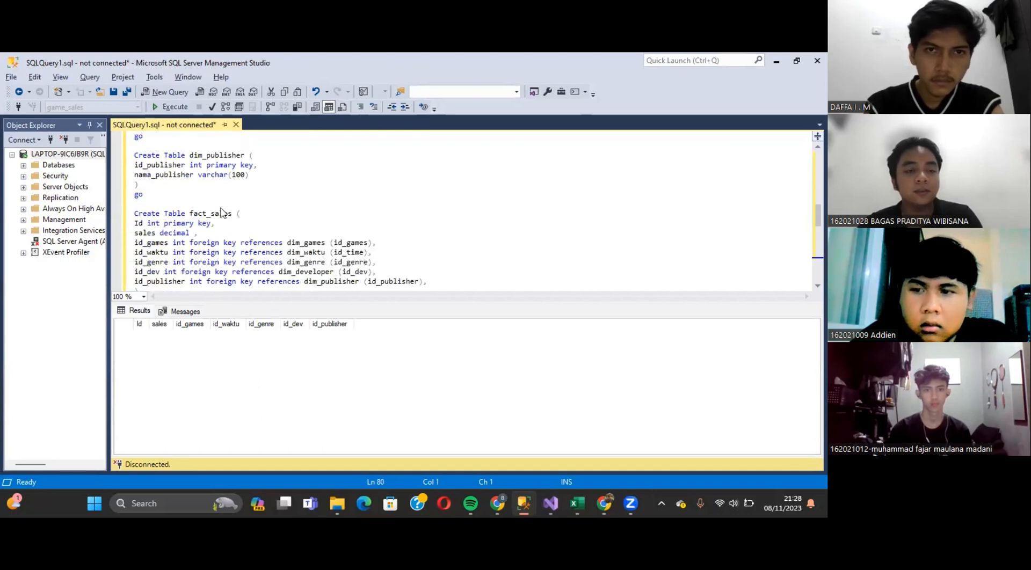
# Run only the select query on dim_waktu, connecting to the database engine with Windows Authentication
pyautogui.click(263, 178)
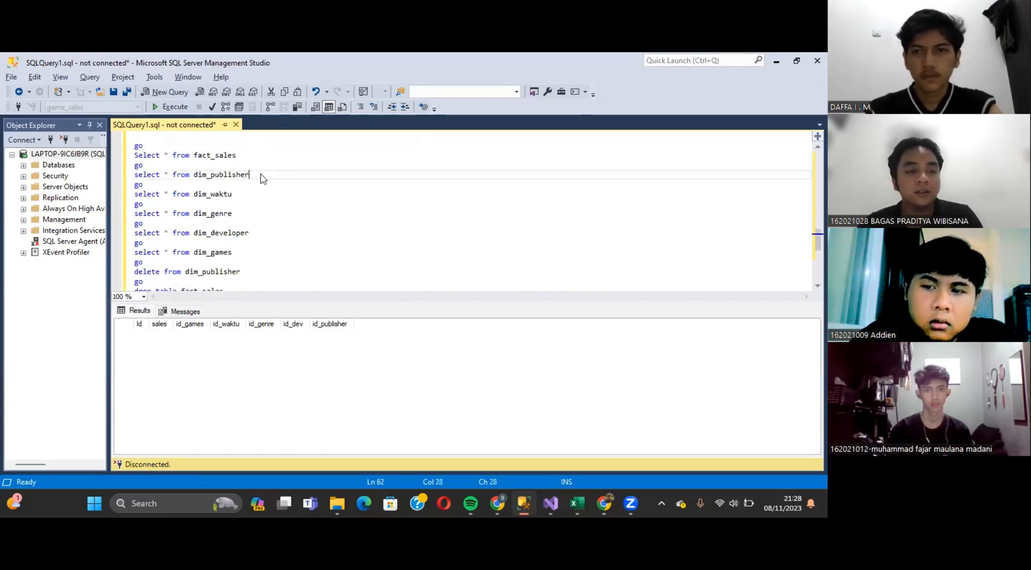
pyautogui.click(244, 157)
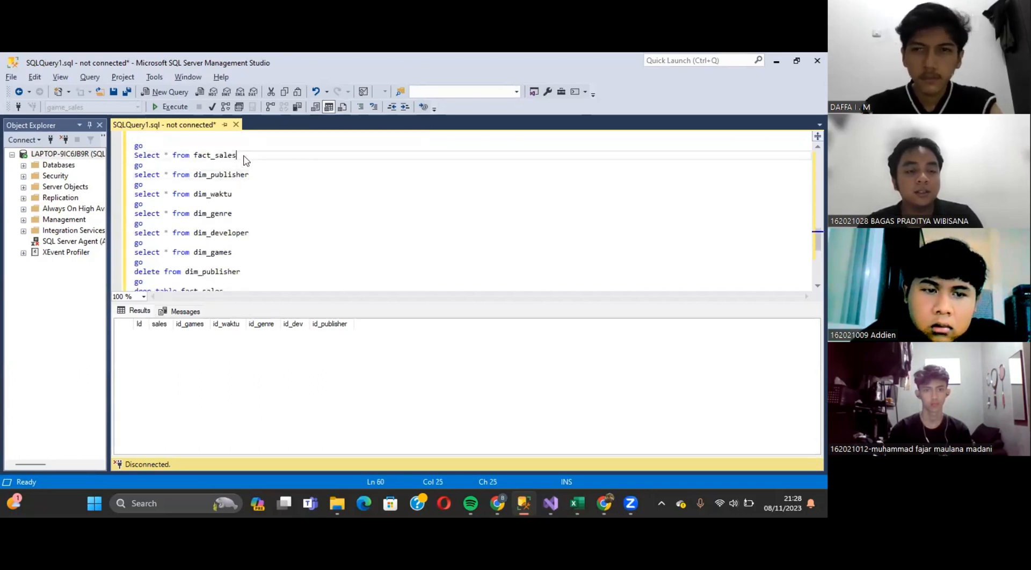
pyautogui.click(247, 197)
pyautogui.hotkey('ctrl', 'shift', 'Left')
pyautogui.hotkey('ctrl', 'shift', 'Left')
pyautogui.hotkey('ctrl', 'shift', 'Left')
pyautogui.hotkey('ctrl', 'shift', 'Left')
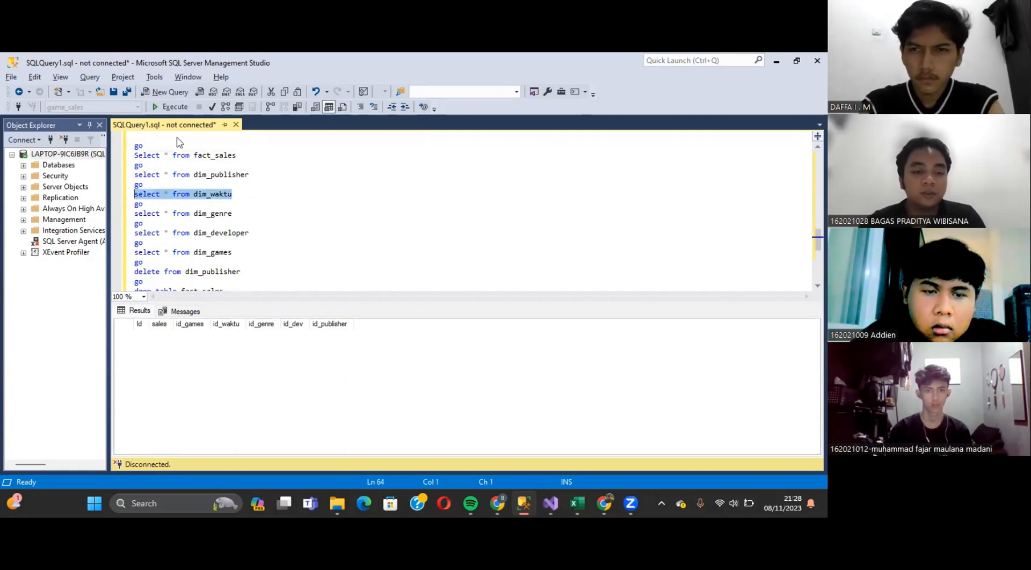
pyautogui.press('F5')
pyautogui.click(374, 289)
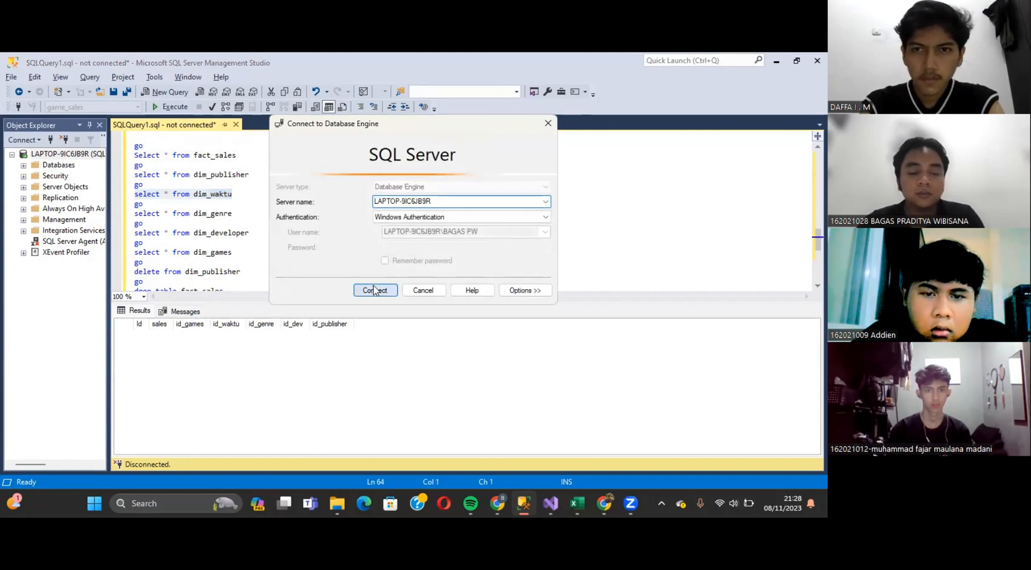
# Set the active database to game_sales and run the six select queries from fact_sales through dim_games together
pyautogui.click(257, 252)
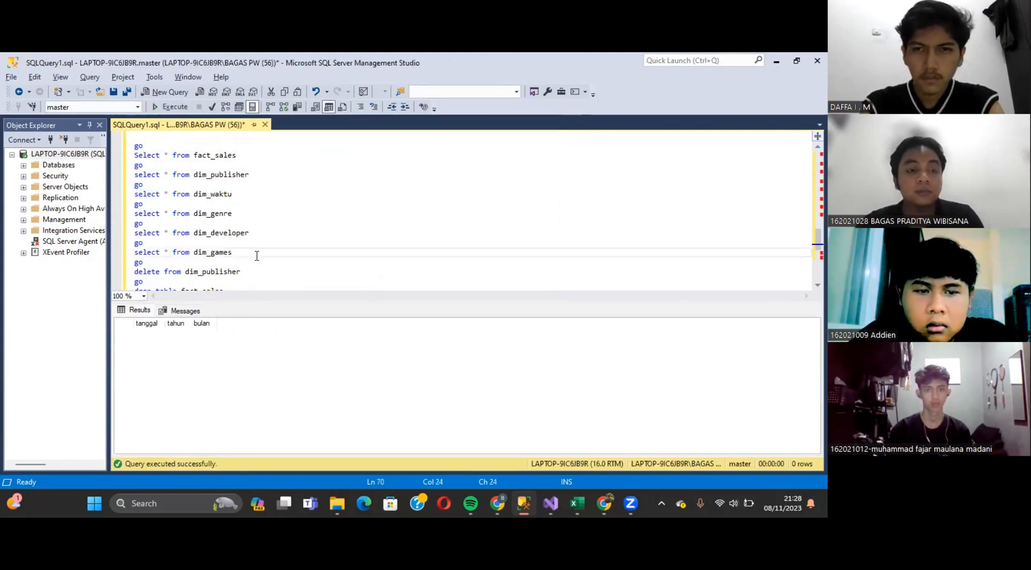
pyautogui.click(251, 266)
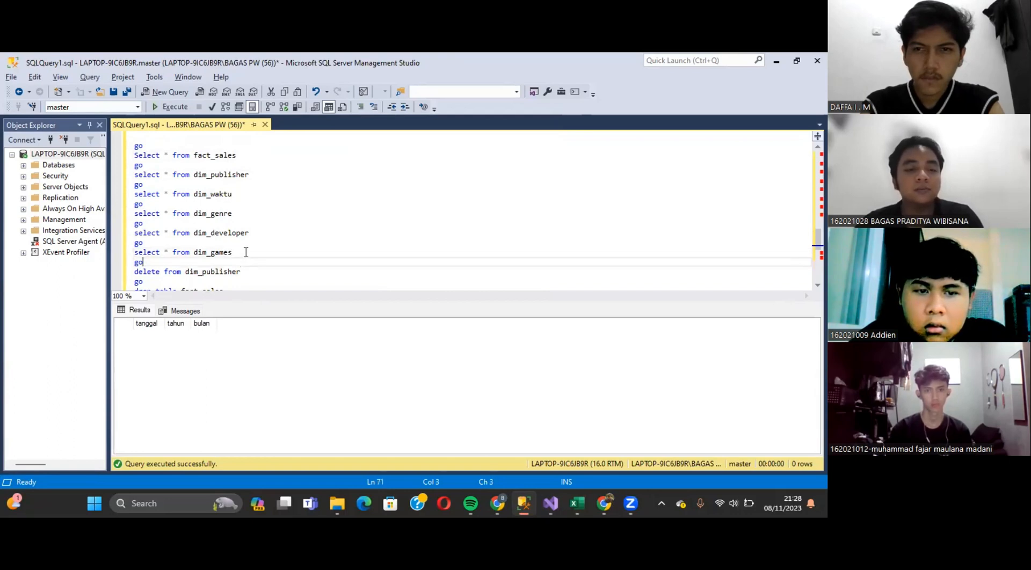
pyautogui.click(246, 253)
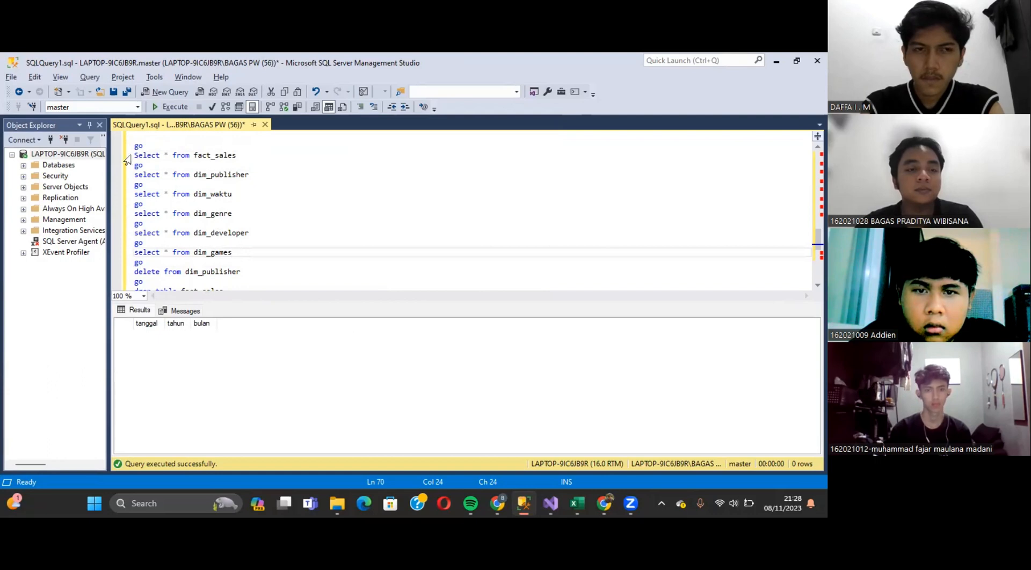
pyautogui.click(137, 107)
pyautogui.click(109, 141)
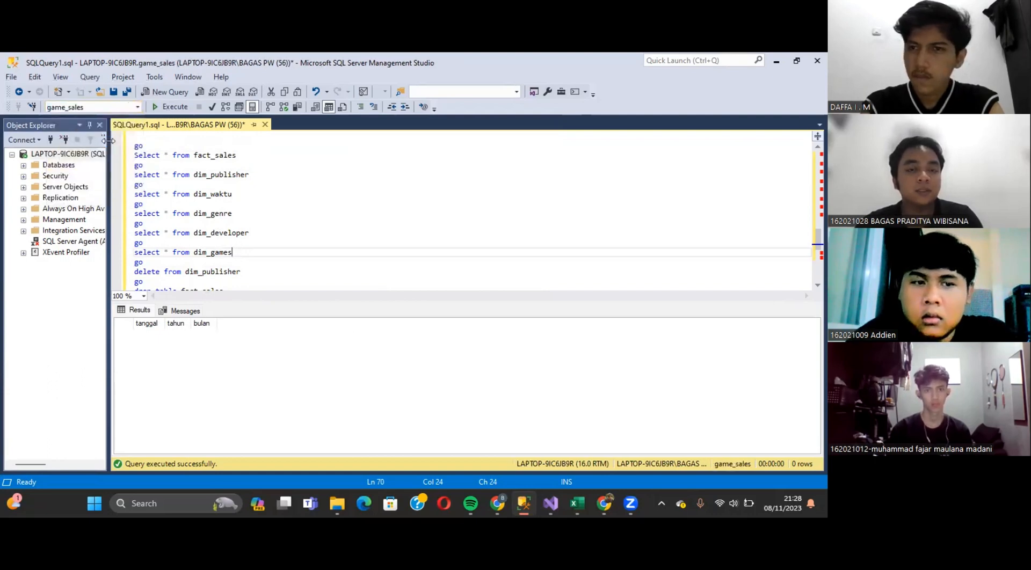
pyautogui.keyDown('shift'); pyautogui.click(135, 157); pyautogui.keyUp('shift')
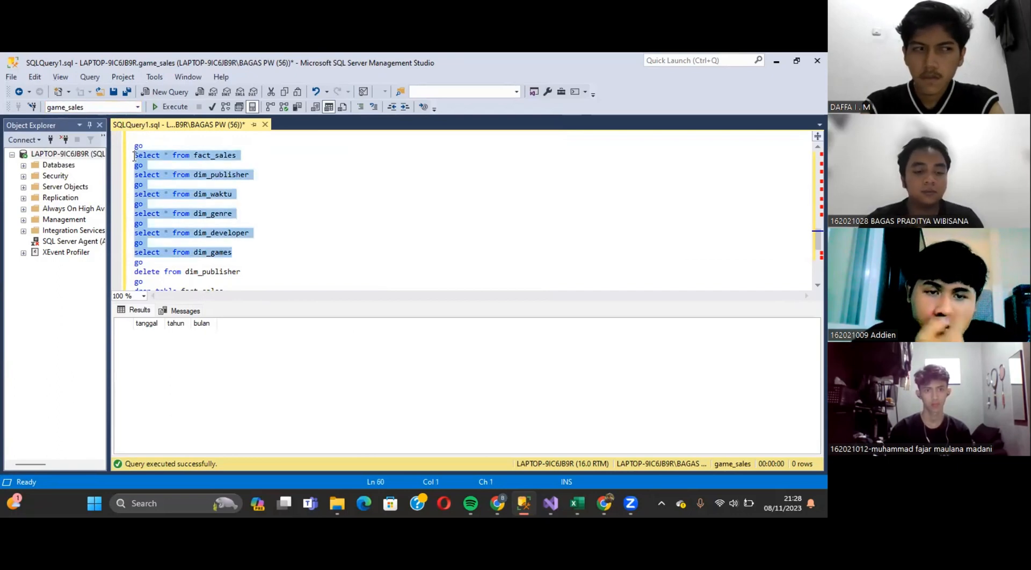
pyautogui.press('F5')
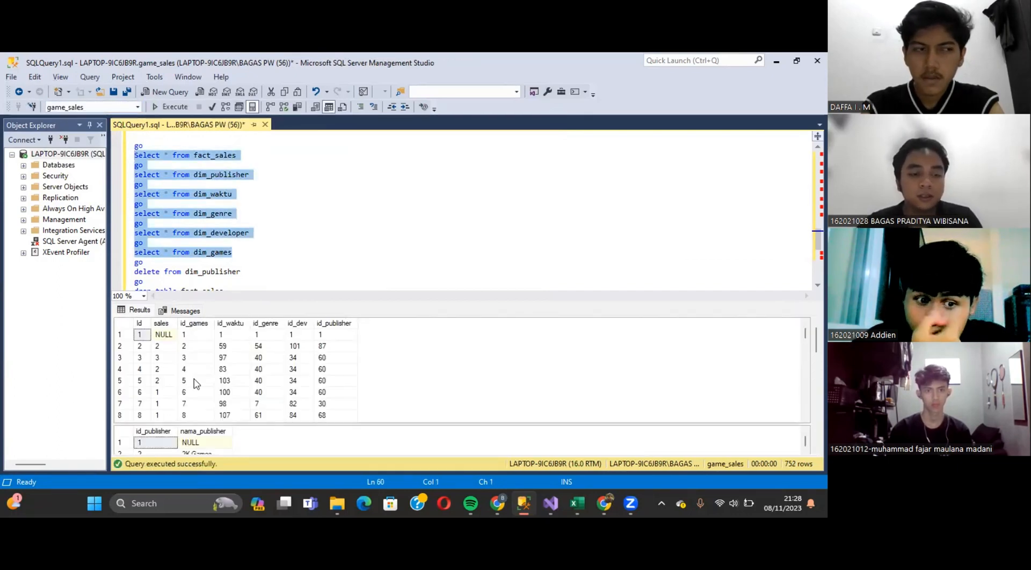
# Examine the query results for fact_sales and the publisher, waktu, genre, developer and games dimension tables
pyautogui.scroll(-5, 196, 383)
pyautogui.scroll(-6, 196, 383)
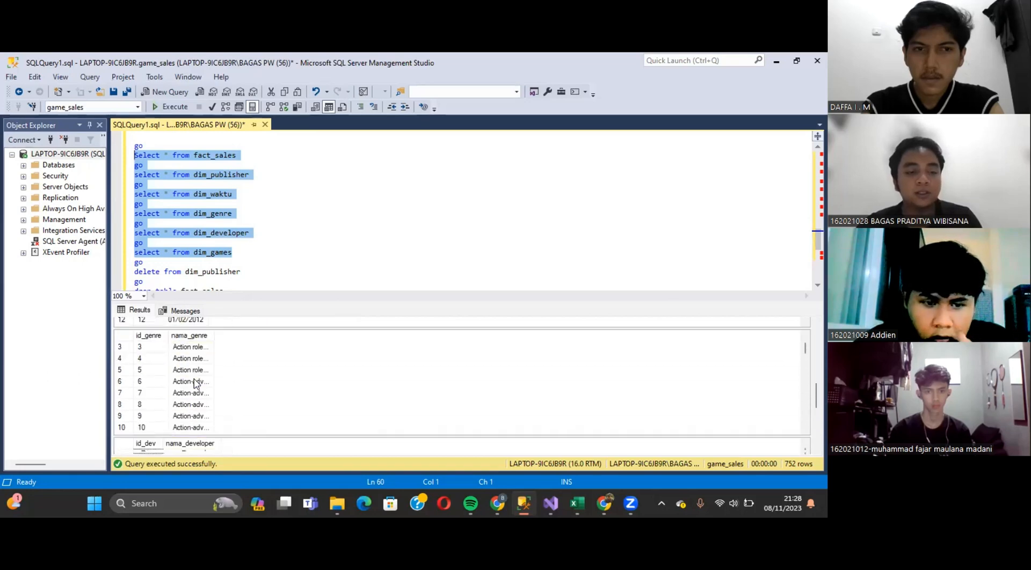
pyautogui.scroll(-12, 195, 383)
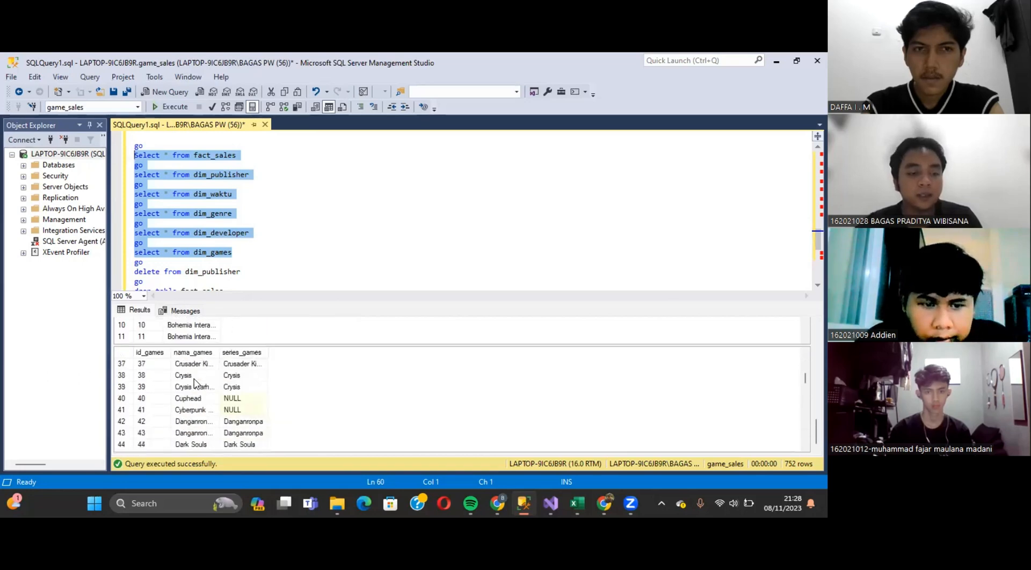
pyautogui.scroll(20, 156, 343)
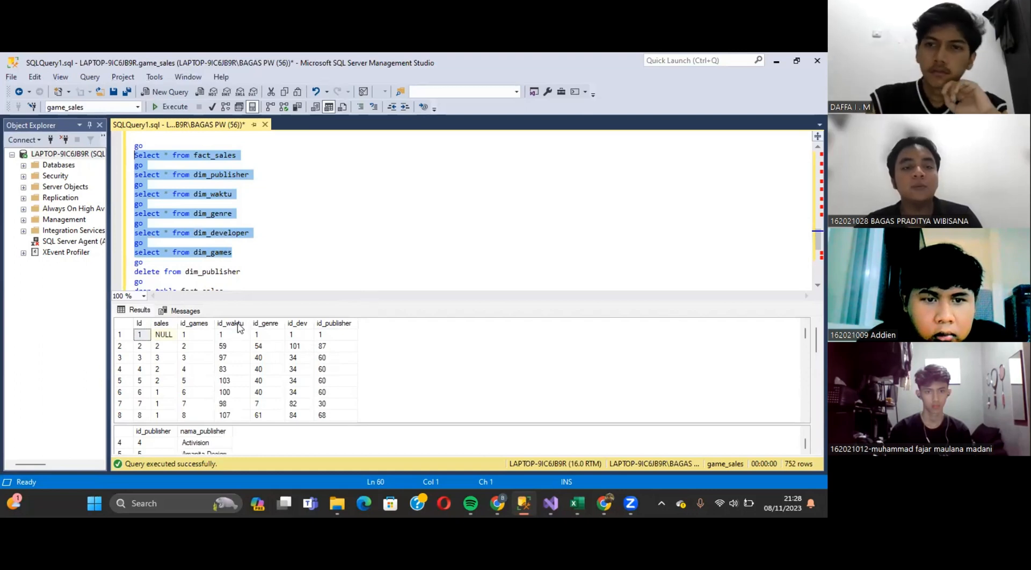
pyautogui.click(327, 204)
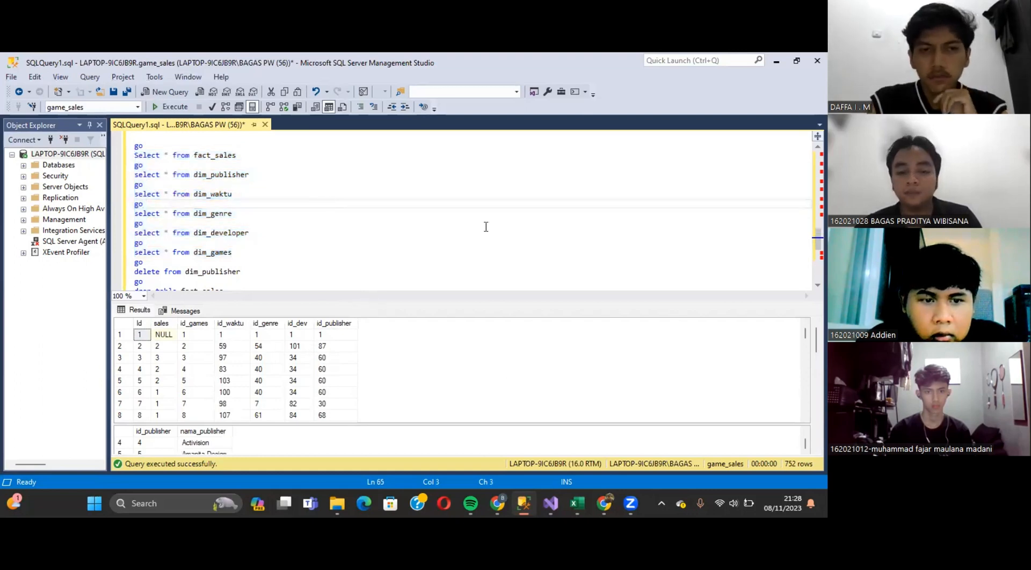